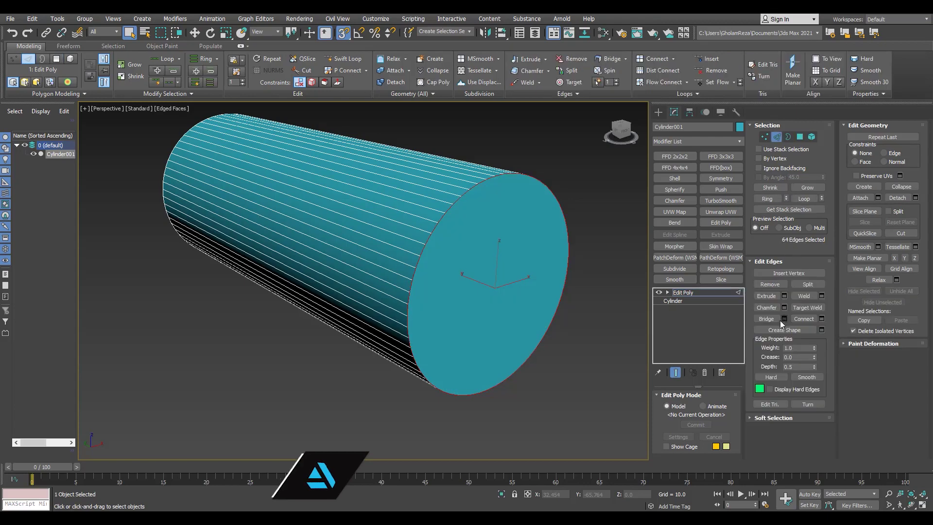
- Chamfer the circular rim edges at the cylinder's front end with an amount of 15 and 3 segments
drag(370, 300, 377, 246)
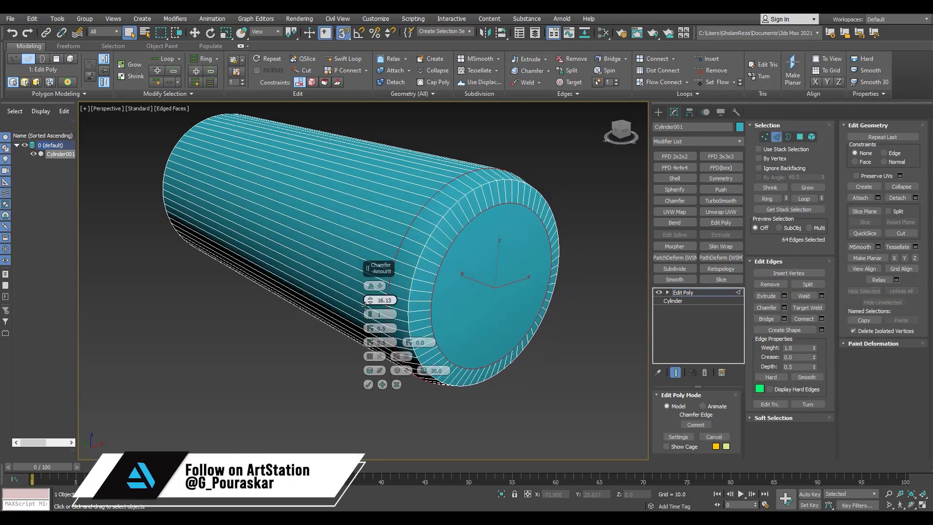
click(370, 312)
click(370, 312)
key(F4)
mouse_move(477, 254)
alt+middle_down()
mouse_move(474, 237)
mouse_move(483, 238)
alt+middle_up()
scroll(483, 238, up, 3)
key(F4)
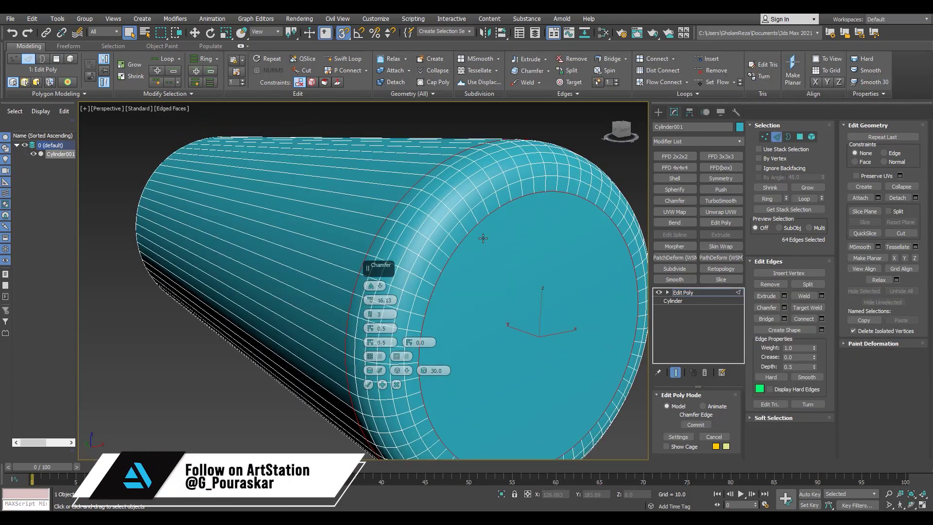
text(15)
key(Return)
click(369, 384)
scroll(381, 296, down, 3)
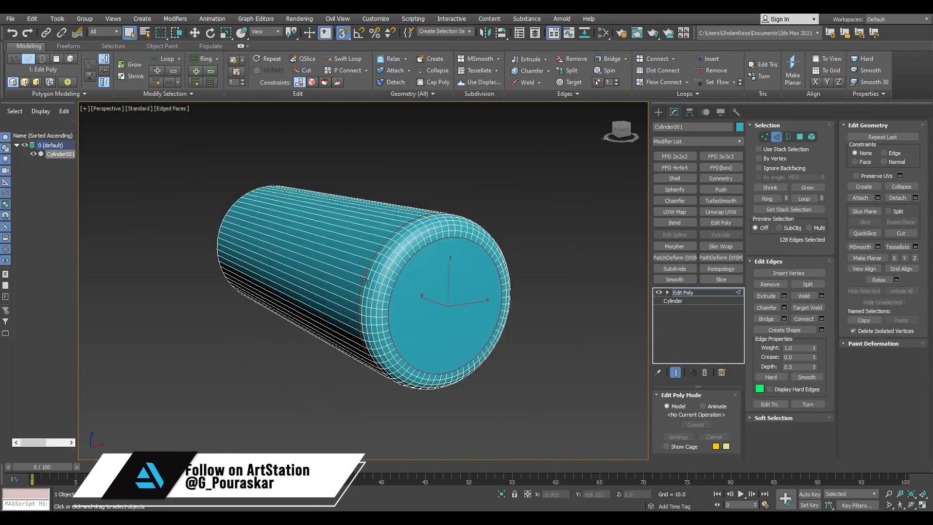
- Bevel the front cap polygon inward with a height of 0 and an outline of -20
key(f)
key(F3)
key(w)
scroll(311, 257, up, 3)
key(F4)
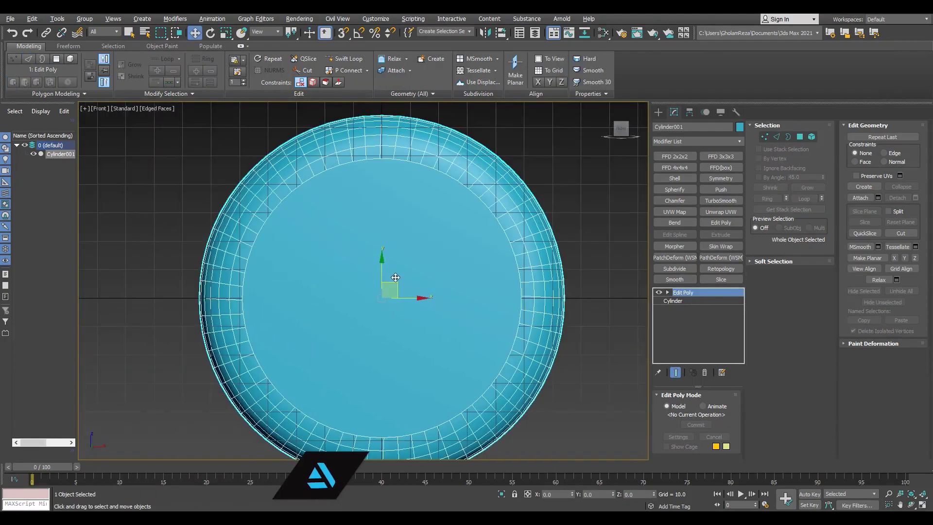
key(4)
click(398, 263)
drag(371, 316, 376, 339)
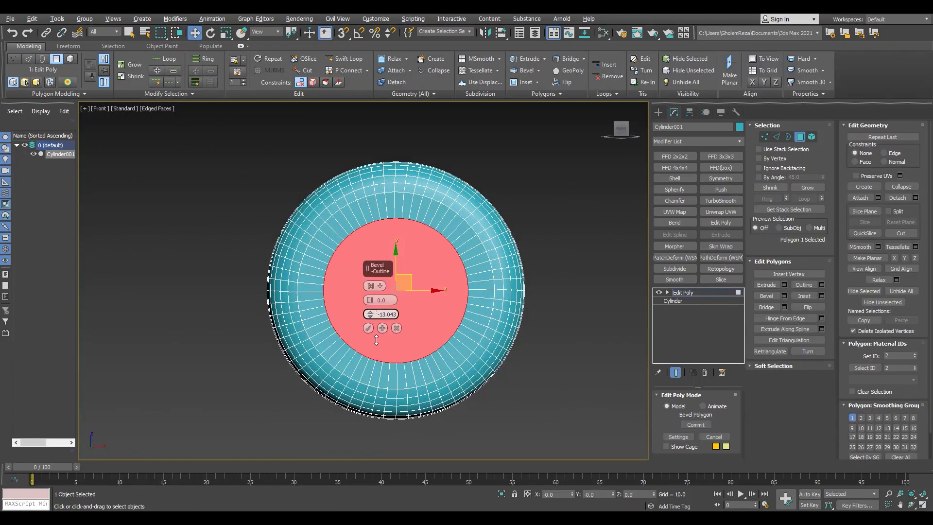
text(-203)
key(Return)
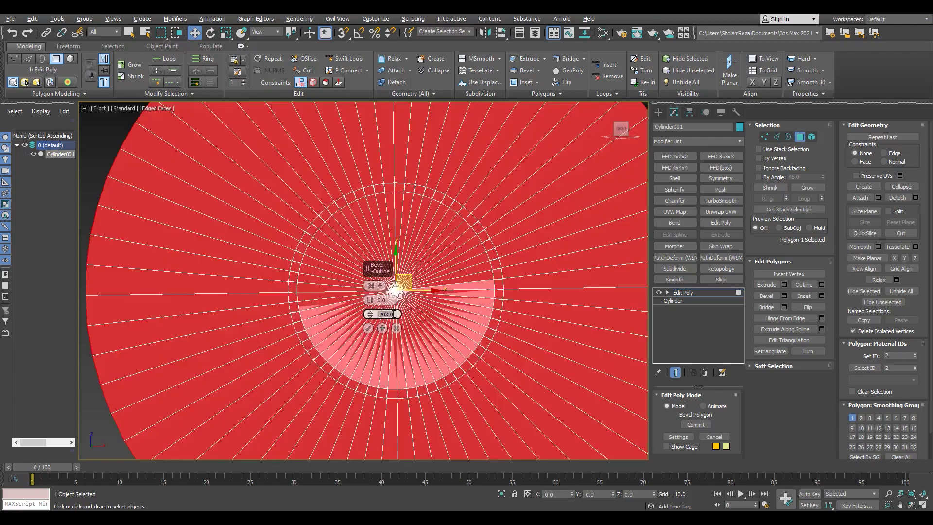
text(-20)
key(Return)
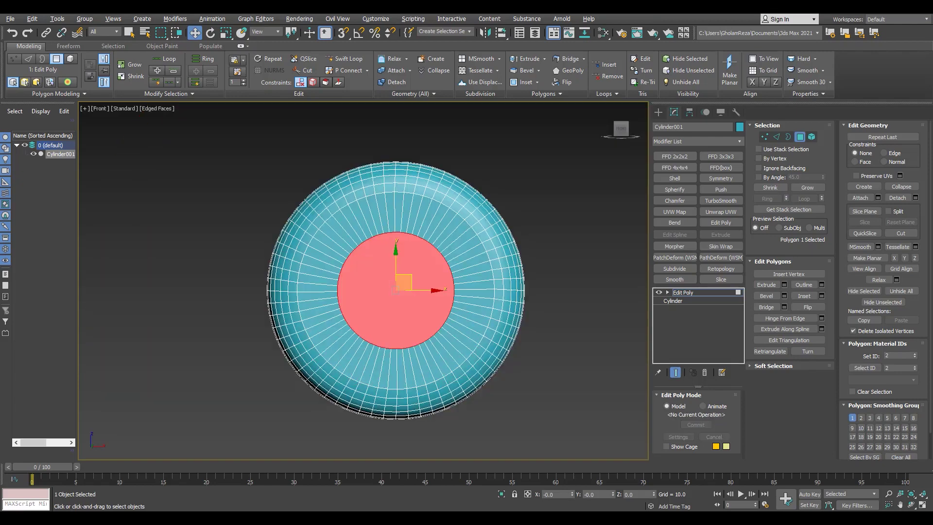
- Insert an edge loop around the cylinder body near its rear end with Swift Loop
key(alt+w)
middle_click(558, 389)
key(alt+w)
alt+middle_drag(418, 350, 481, 326)
scroll(325, 293, up, 3)
key(alt+1)
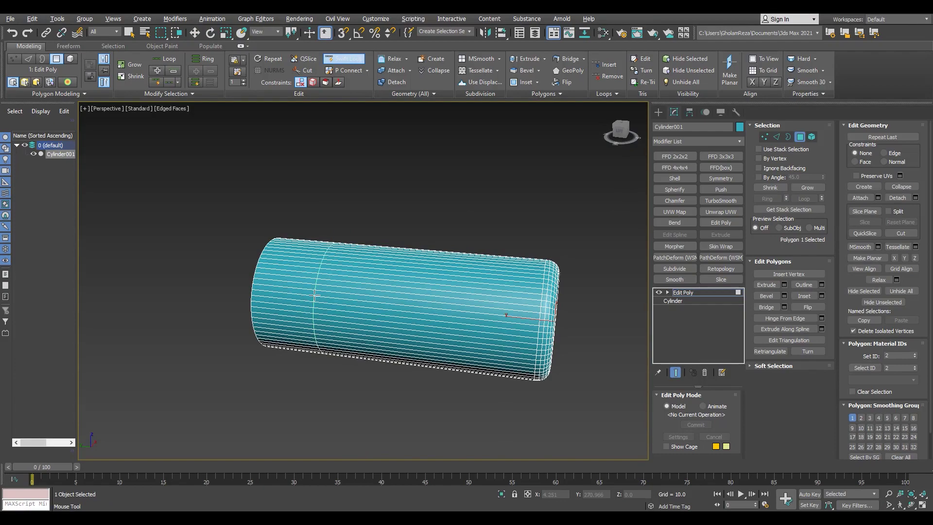
click(315, 296)
alt+middle_drag(456, 291, 406, 313)
- Add the upper wedge of polygons, from the center cap across the rounded rim and along the body, to the polygon selection
key(4)
key(alt+w)
middle_click(482, 206)
key(alt+w)
scroll(439, 206, up, 2)
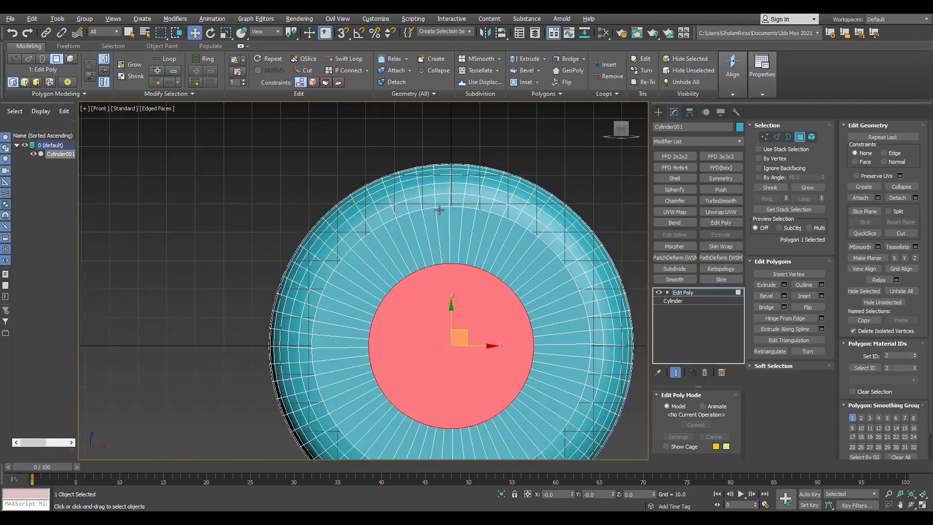
scroll(440, 156, up, 2)
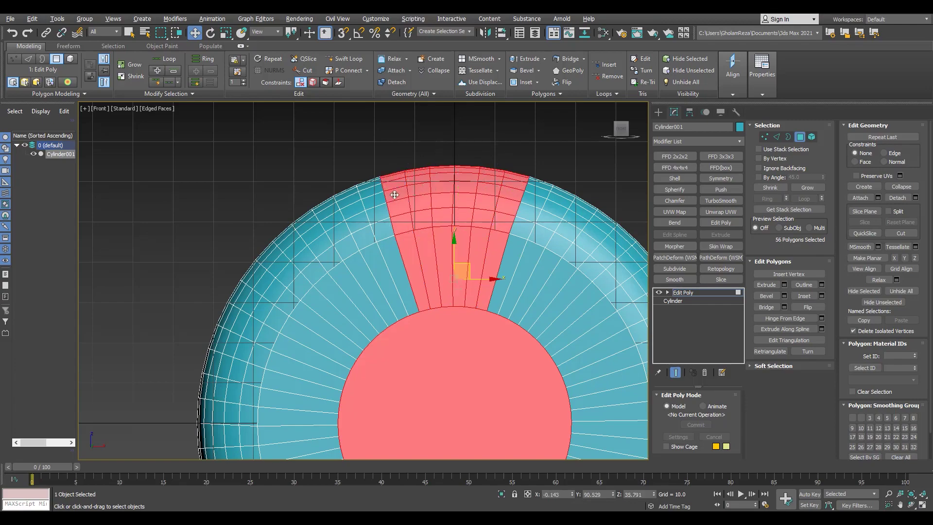
scroll(395, 195, down, 2)
scroll(431, 200, up, 2)
scroll(489, 170, down, 2)
scroll(502, 186, up, 2)
ctrl+drag(490, 223, 482, 145)
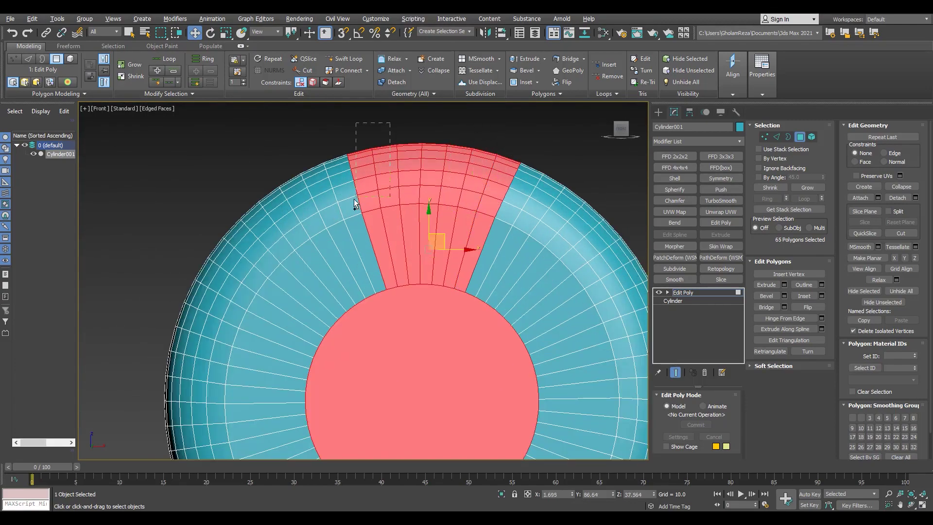
- Extend the polygon selection with a matching wedge on the cylinder's left side, from the center cap out past the rim
scroll(384, 187, down, 3)
scroll(347, 229, up, 3)
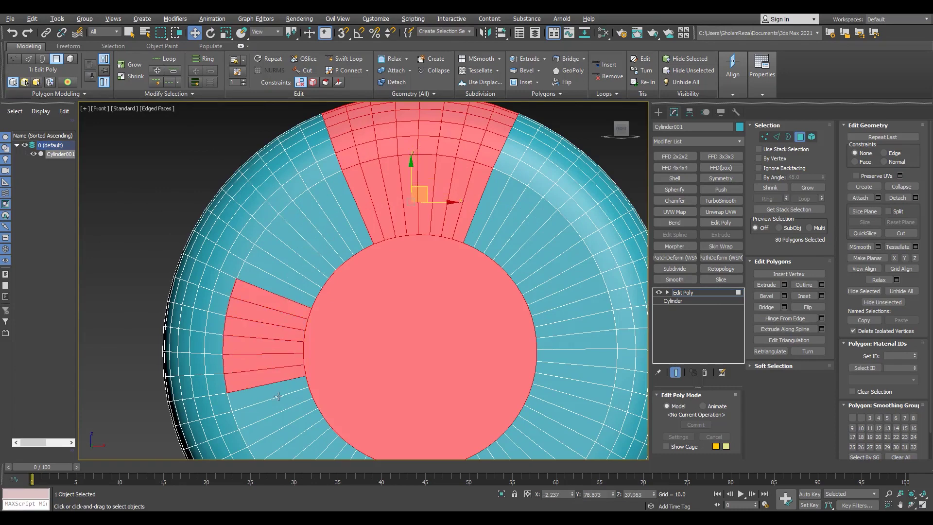
ctrl+drag(278, 396, 275, 409)
middle_drag(274, 409, 355, 327)
scroll(290, 197, up, 2)
ctrl+drag(298, 197, 194, 300)
ctrl+drag(313, 360, 313, 360)
scroll(266, 340, down, 4)
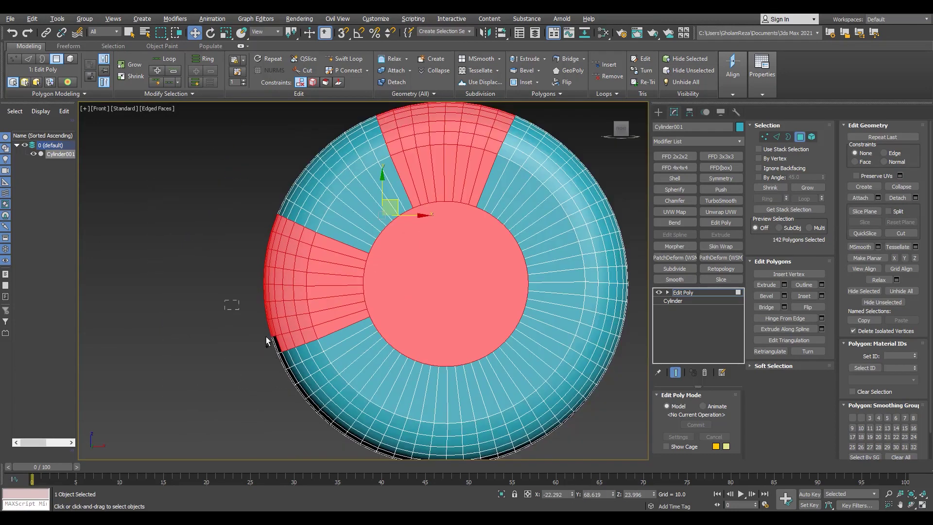
- Extend the polygon selection with a matching wedge at the cylinder's underside, from the center cap out past the rim
scroll(340, 316, up, 2)
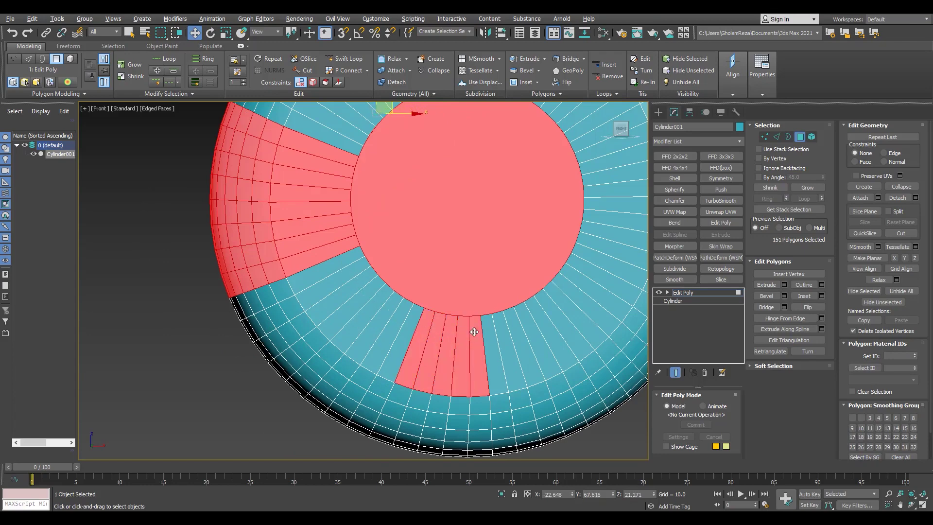
ctrl+click(515, 324)
scroll(400, 372, down, 2)
scroll(343, 370, up, 2)
ctrl+drag(466, 328, 456, 384)
scroll(408, 348, down, 4)
scroll(431, 301, up, 4)
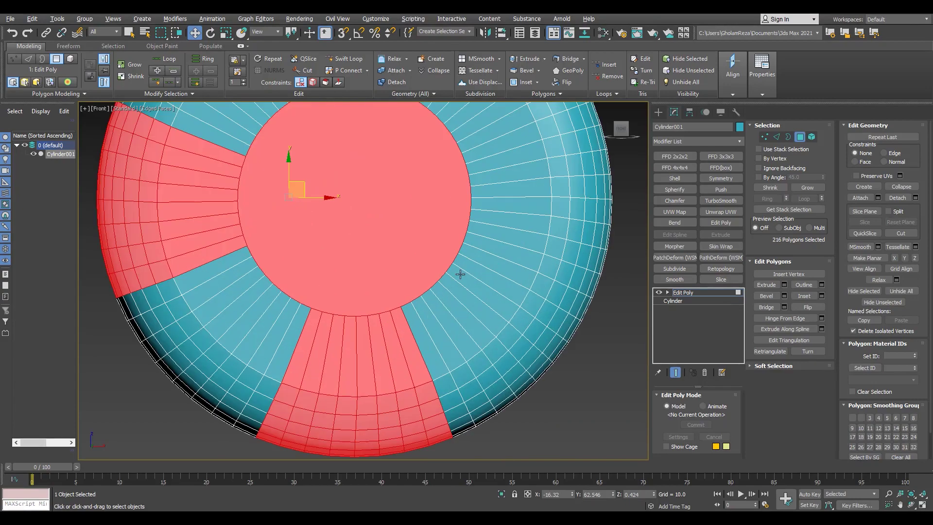
- Extend the polygon selection with a matching wedge on the cylinder's right side, from the center cap out past the rim
scroll(394, 379, down, 4)
scroll(490, 277, up, 4)
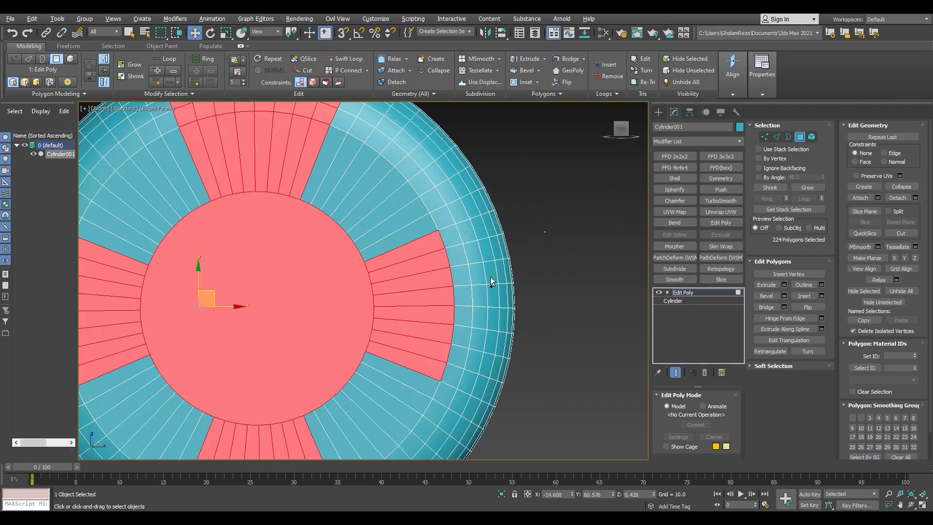
scroll(481, 369, down, 4)
scroll(488, 273, up, 4)
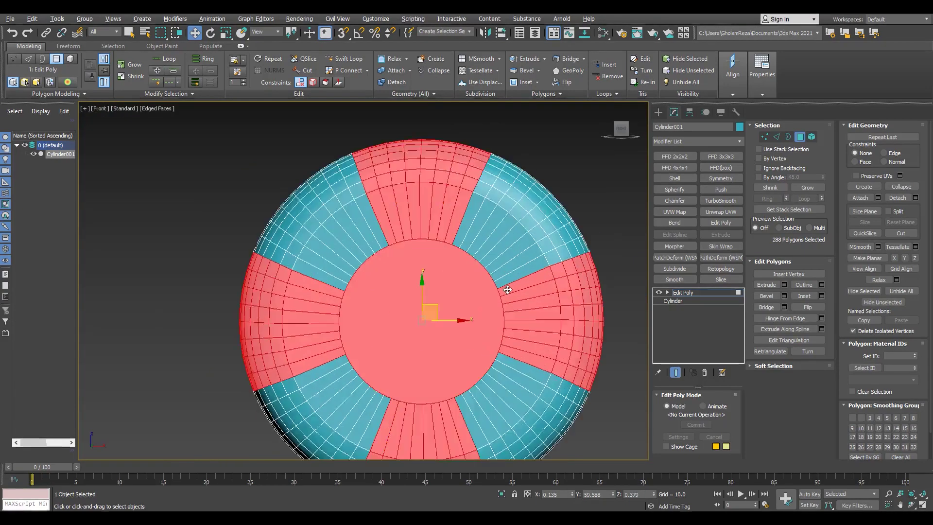
- Deselect the polygons behind the rear edge loop so the four strips stop at that loop
scroll(447, 272, down, 4)
key(alt+w)
middle_click(466, 341)
key(alt+w)
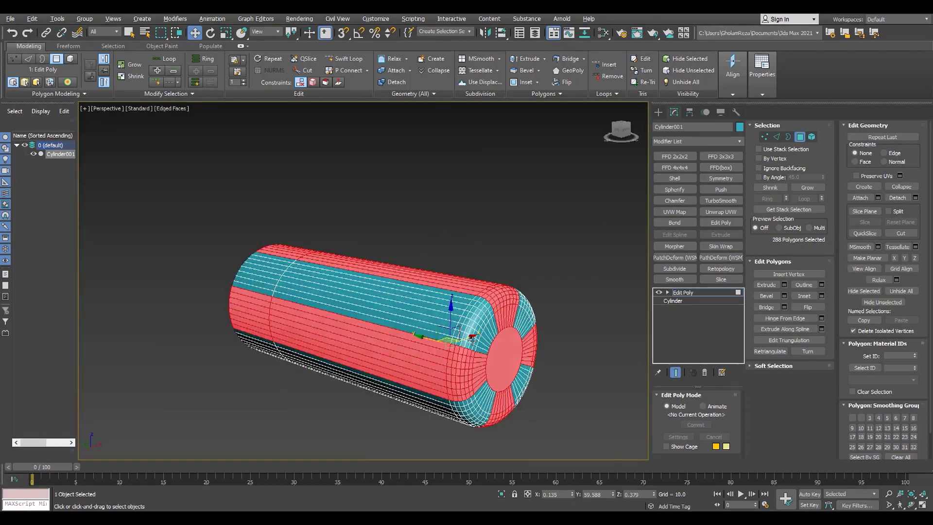
key(F3)
alt+middle_drag(470, 337, 316, 357)
alt+drag(287, 391, 349, 165)
key(F3)
mouse_move(491, 286)
alt+middle_down()
mouse_move(427, 304)
mouse_move(424, 290)
alt+middle_up()
scroll(424, 291, up, 4)
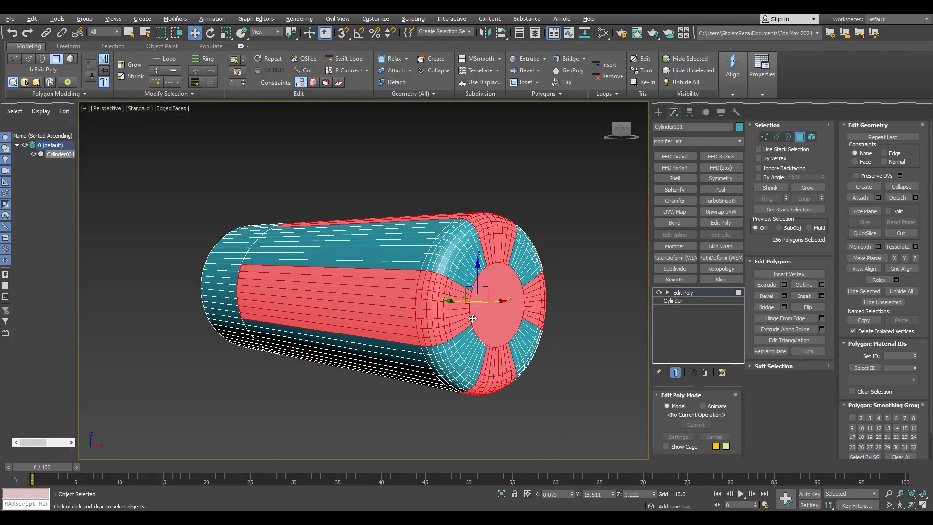
key(ctrl+shift+b)
right_click(370, 314)
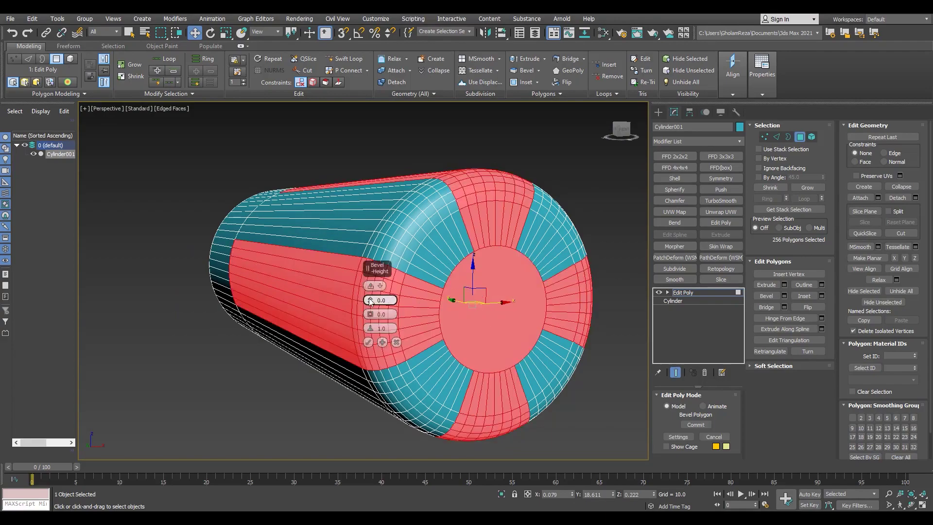
drag(370, 301, 439, 43)
mouse_move(449, 236)
alt+middle_down()
mouse_move(468, 246)
mouse_move(441, 274)
mouse_move(476, 186)
mouse_move(446, 304)
mouse_move(502, 325)
mouse_move(408, 246)
mouse_move(460, 240)
mouse_move(483, 251)
mouse_move(442, 262)
mouse_move(448, 242)
alt+middle_up()
scroll(445, 304, down, 3)
scroll(461, 241, up, 4)
scroll(442, 263, up, 2)
click(397, 342)
- Clone the cylinder as an independent copy and hide the original
click(684, 293)
key(ctrl+v)
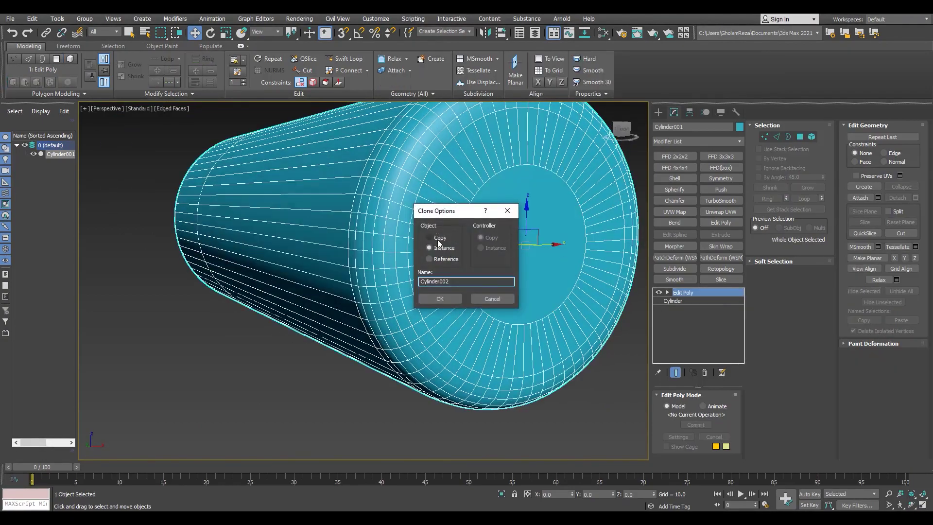
click(437, 238)
click(440, 297)
click(34, 154)
alt+middle_drag(381, 268, 366, 272)
- Bevel the selected strips and cap on the copy inward with a height of -8.249 to form recessed channels
key(4)
click(784, 295)
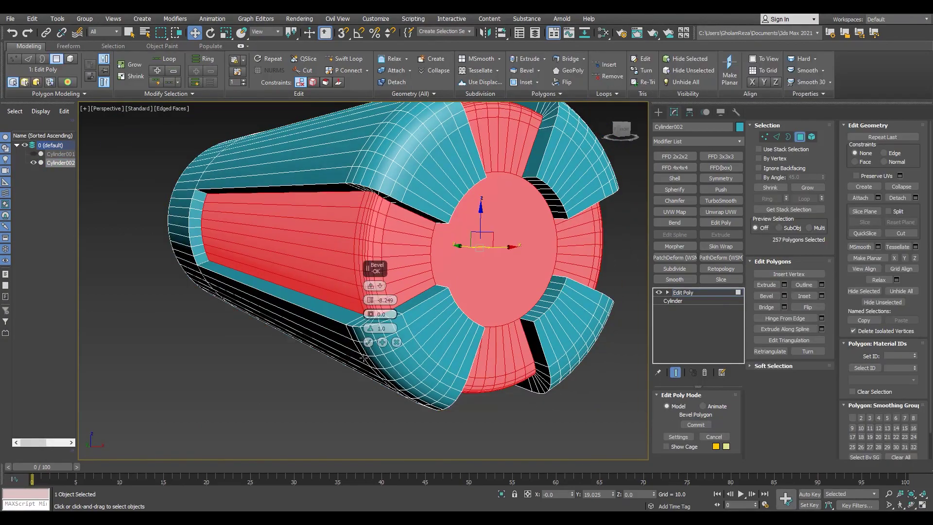
alt+middle_drag(394, 228, 351, 262)
scroll(371, 240, down, 4)
click(686, 292)
- Rotate the channelled cylinder 45 degrees about its long axis with angle snap on
key(f)
key(e)
key(a)
drag(449, 243, 471, 253)
key(p)
alt+middle_drag(403, 292, 371, 296)
click(440, 234)
key(F4)
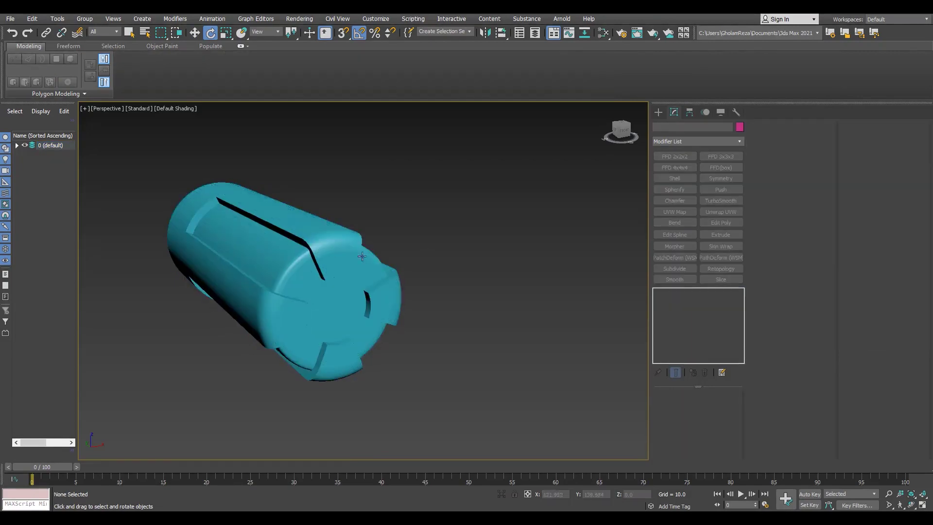
- Set the object color of the channelled cylinder to black
alt+middle_drag(379, 262, 357, 256)
click(354, 254)
key(F4)
scroll(369, 243, up, 5)
scroll(408, 212, down, 3)
click(739, 128)
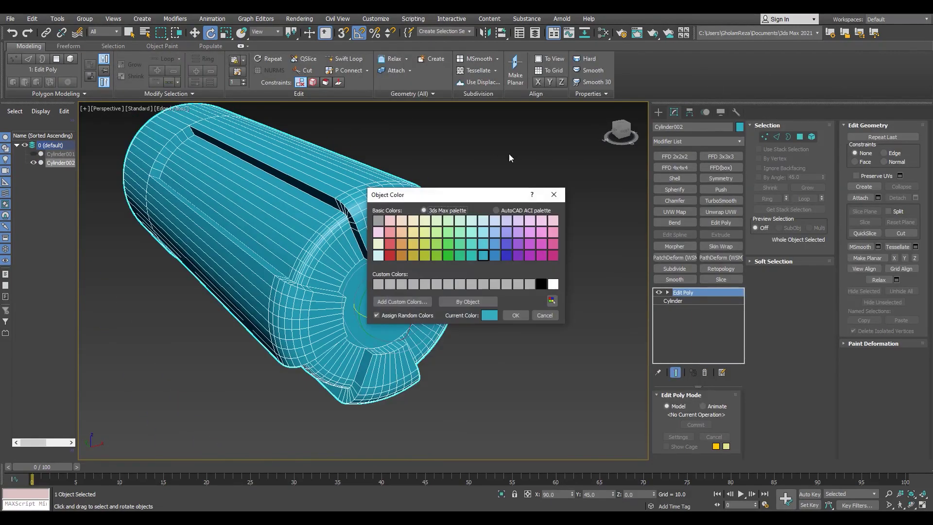
click(544, 283)
click(514, 316)
- Create a Standard (Legacy) material and assign it to the channelled cylinder
middle_drag(512, 319, 537, 270)
key(m)
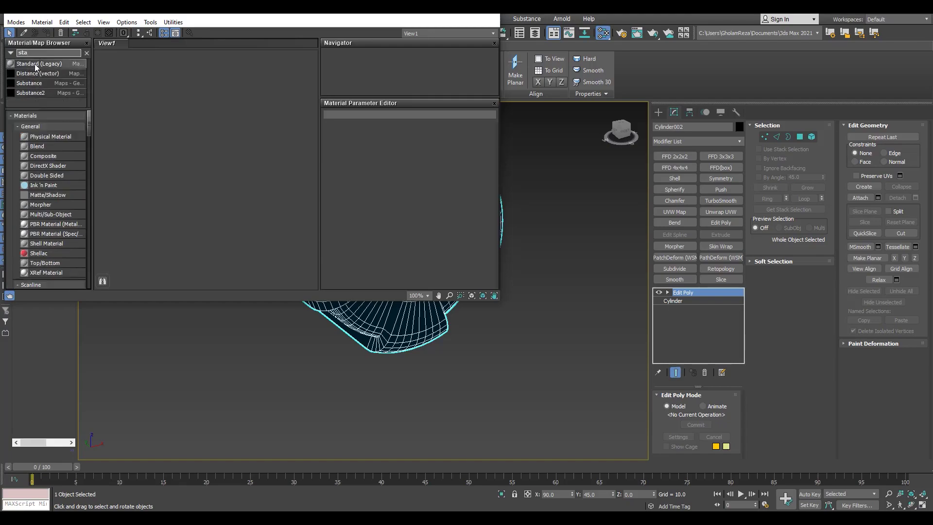
double_click(44, 87)
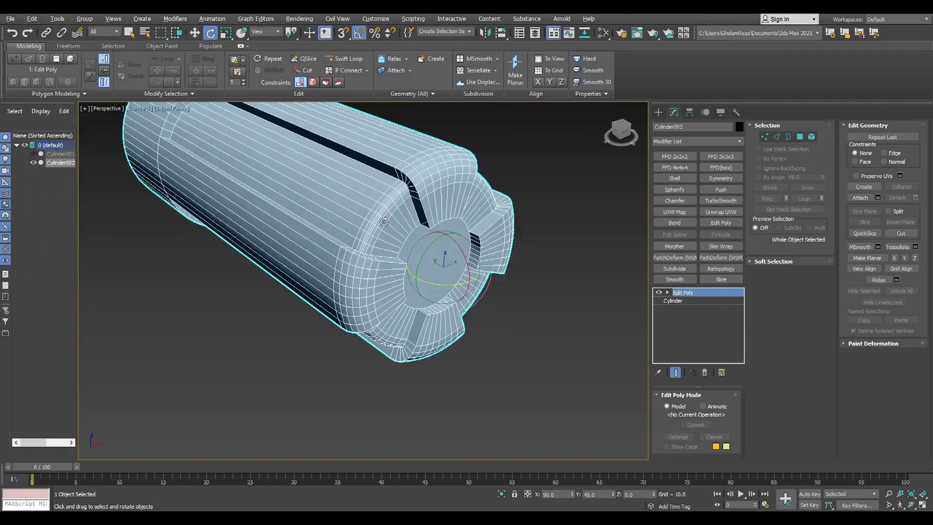
alt+middle_drag(369, 228, 379, 209)
scroll(380, 210, up, 3)
key(4)
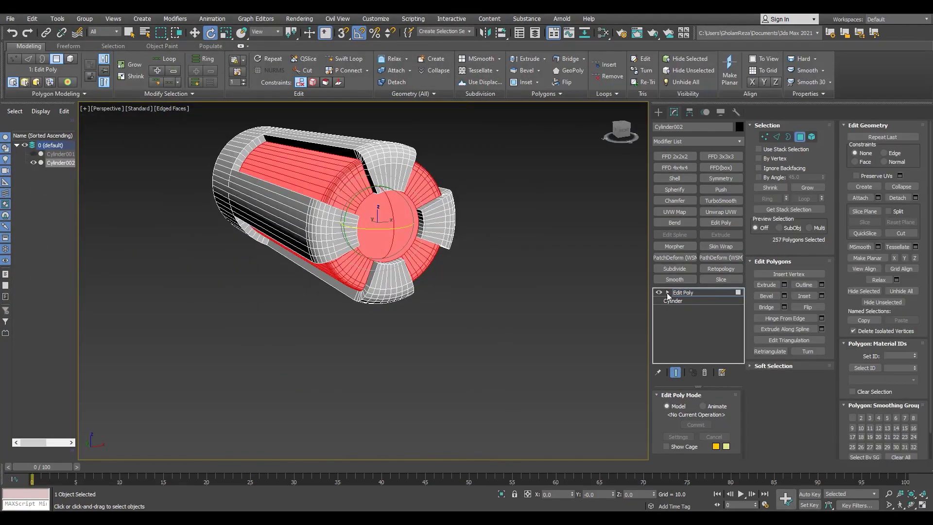
- Create a box beside the cylinder in the Front view, about 57 long, 52 wide and 63 high
key(f)
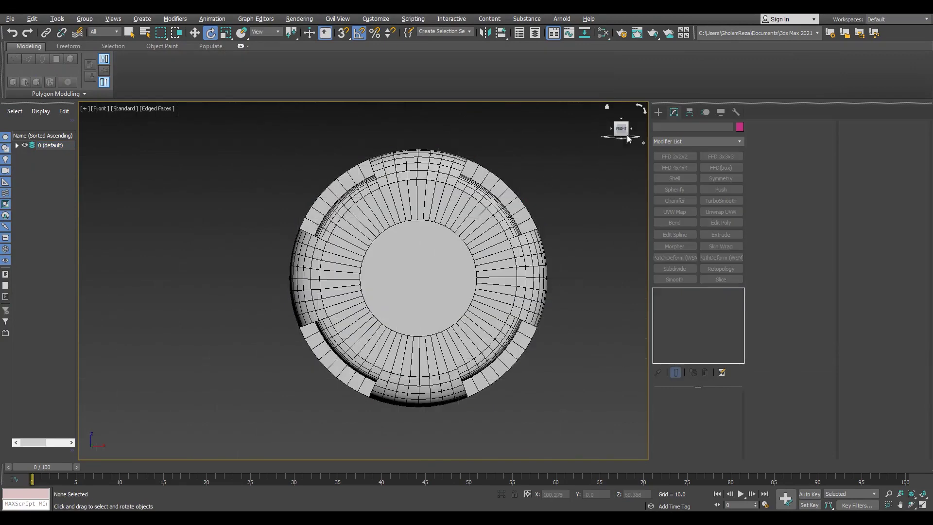
click(658, 112)
click(677, 170)
drag(505, 187, 581, 265)
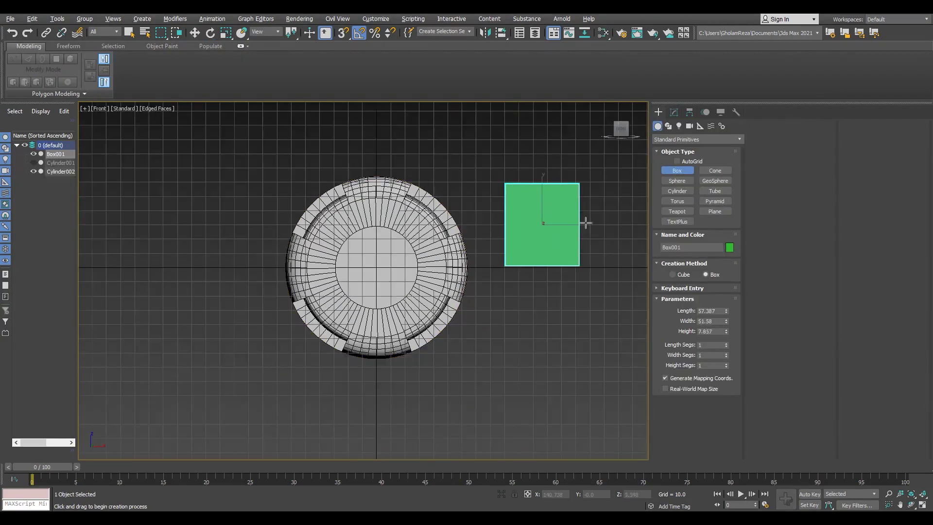
click(585, 221)
- Move the box onto the cylinder's centerline and reduce its width to about 30.4
key(w)
drag(585, 223, 377, 165)
click(674, 112)
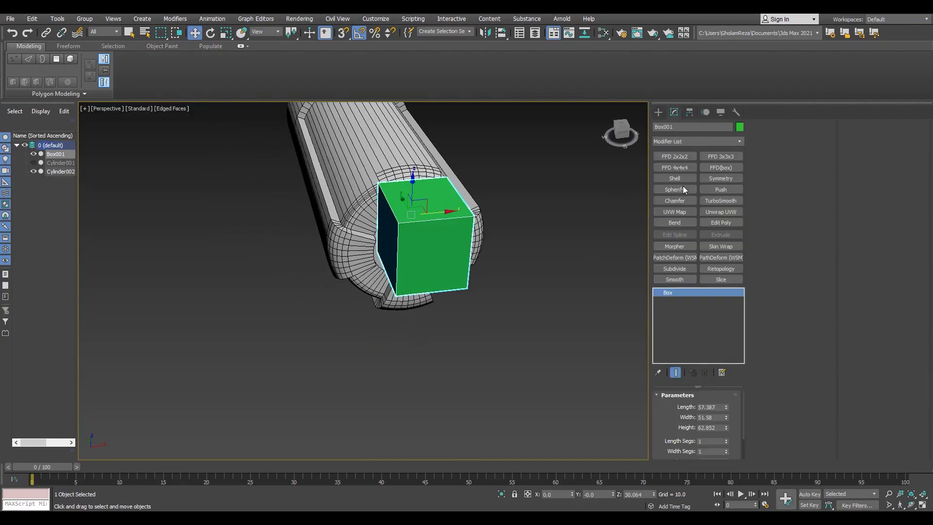
drag(724, 431, 724, 443)
- Raise the box and slide it back so it cuts into the upper front edge of the cylinder
alt+middle_drag(320, 263, 410, 251)
drag(388, 197, 388, 129)
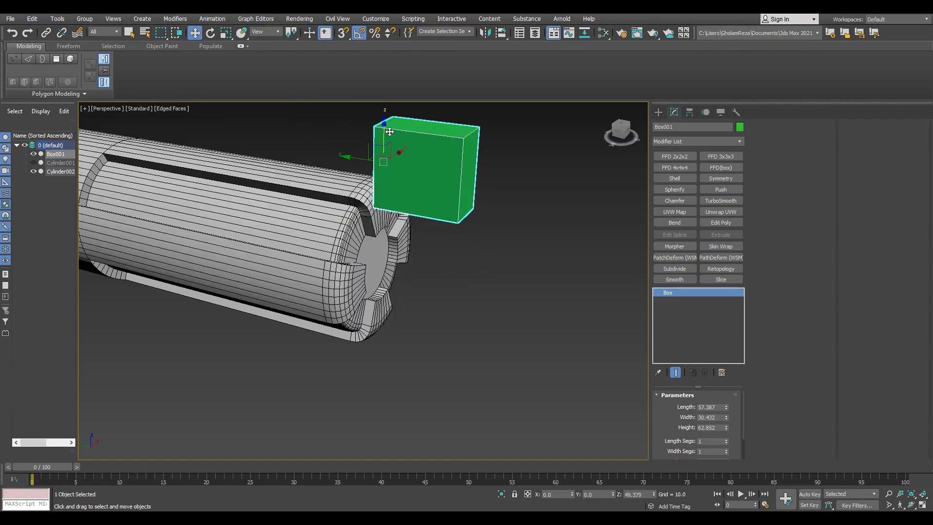
scroll(381, 151, up, 5)
drag(371, 164, 241, 111)
- Connect the lengthwise body edges of the channelled cylinder with several evenly spaced edge loops
scroll(352, 195, down, 5)
alt+middle_drag(370, 223, 452, 243)
scroll(344, 233, up, 5)
scroll(343, 234, down, 5)
click(335, 279)
key(2)
middle_drag(344, 284, 398, 278)
click(822, 318)
scroll(371, 288, up, 2)
click(369, 331)
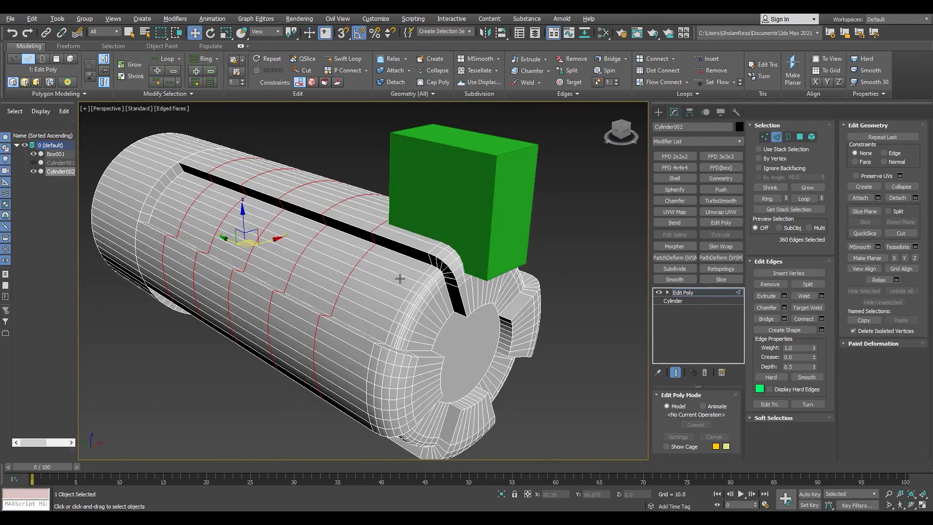
- Turn the channelled cylinder into a ProBoolean compound object set to Subtraction with No Edge Removal
click(687, 292)
alt+middle_drag(490, 260, 446, 270)
click(659, 112)
click(673, 138)
click(676, 167)
click(715, 211)
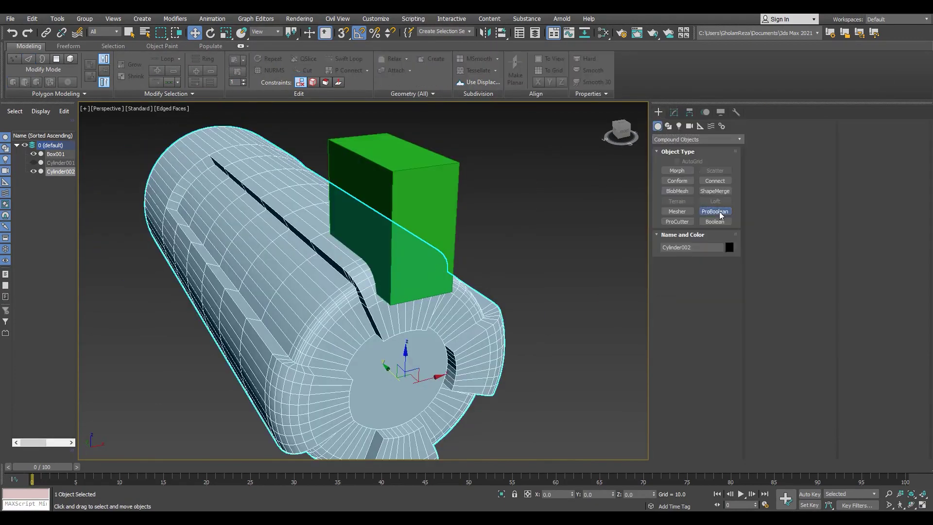
click(760, 160)
click(779, 403)
click(876, 268)
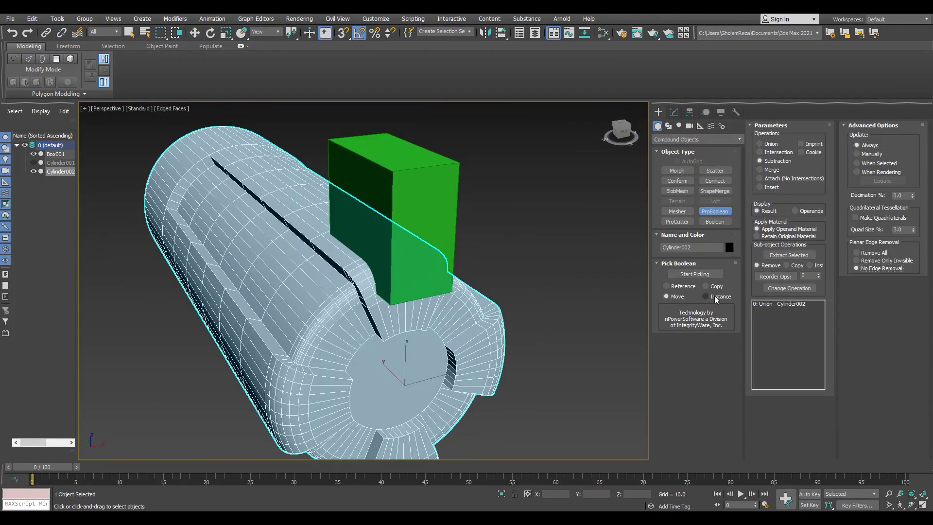
- Select the box and move it forward so it extends beyond the cylinder's front end
scroll(515, 259, down, 3)
alt+middle_drag(515, 260, 470, 252)
key(w)
click(373, 227)
drag(396, 225, 493, 229)
alt+middle_drag(493, 228, 432, 227)
- Raise the two bottom front vertices of the box so its underside slopes up toward the front
click(674, 112)
scroll(432, 228, down, 5)
key(1)
key(F3)
drag(480, 338, 364, 451)
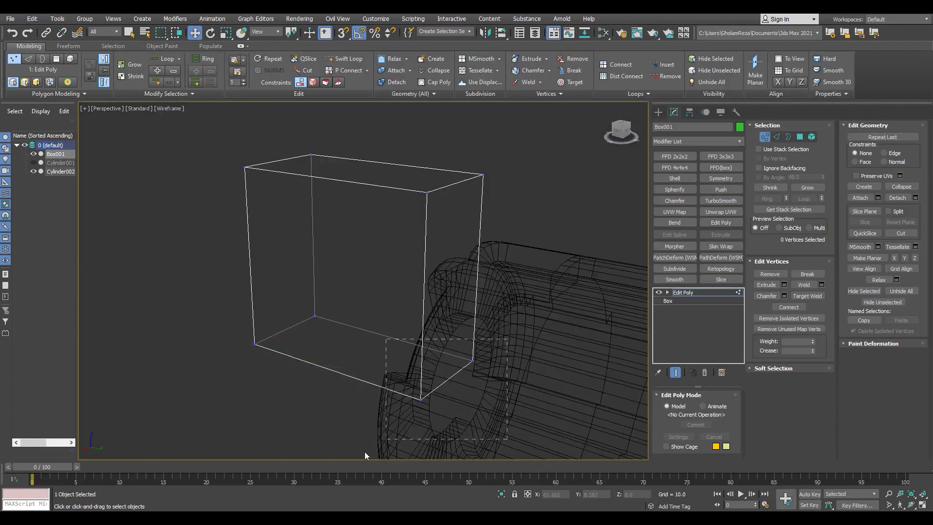
key(F3)
scroll(364, 388, down, 3)
alt+middle_drag(466, 273, 349, 260)
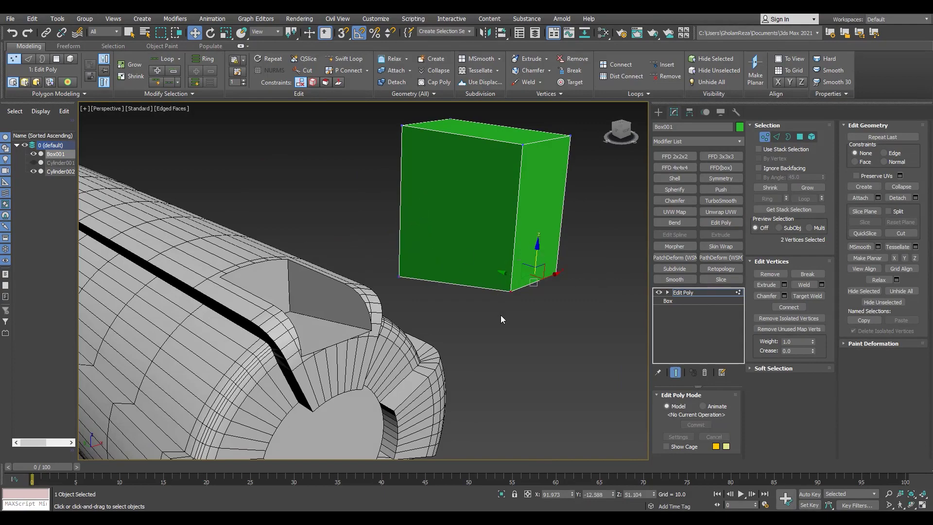
scroll(536, 233, down, 3)
alt+middle_drag(536, 233, 536, 203)
- Raise all four bottom vertices of the box to make the notch in the cylinder shallower
scroll(497, 227, up, 3)
key(F3)
drag(589, 230, 382, 313)
key(F3)
drag(480, 235, 481, 234)
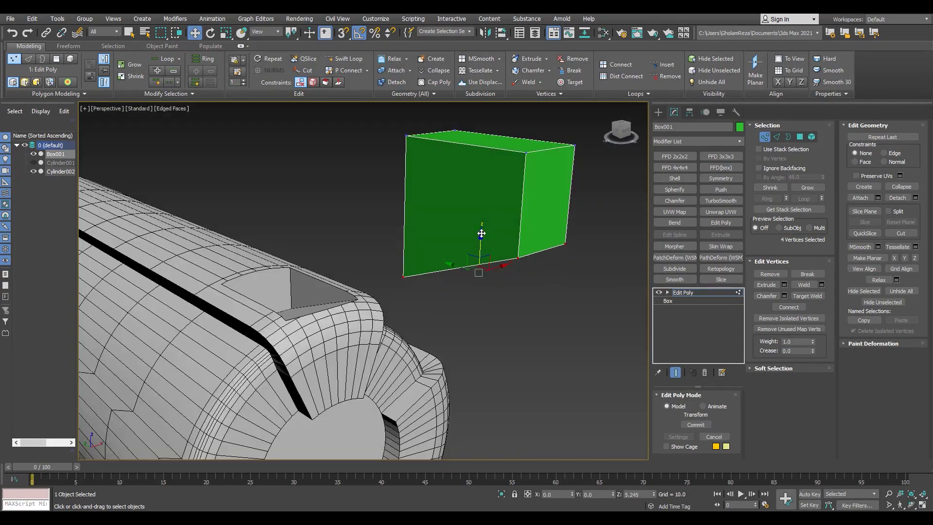
drag(427, 248, 428, 247)
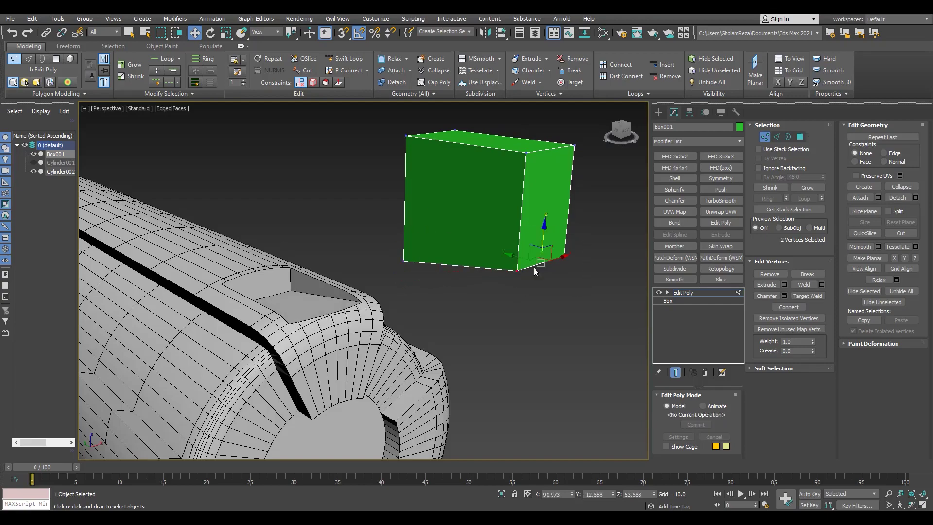
- Lower the two bottom front vertices of the box so the notch floor slopes down toward the cylinder's front end
drag(534, 270, 535, 291)
key(F4)
scroll(296, 284, up, 4)
alt+middle_drag(301, 322, 327, 271)
scroll(298, 284, down, 6)
scroll(350, 313, up, 4)
key(F4)
- Move the box's two bottom back vertices forward so its back face slants
key(F3)
drag(446, 250, 389, 218)
key(F3)
drag(398, 231, 431, 246)
alt+middle_drag(430, 246, 396, 260)
- Connect the box's ring of widthwise edges with two lengthwise edge loops, dividing it into three strips
key(2)
key(F3)
click(466, 327)
key(alt+r)
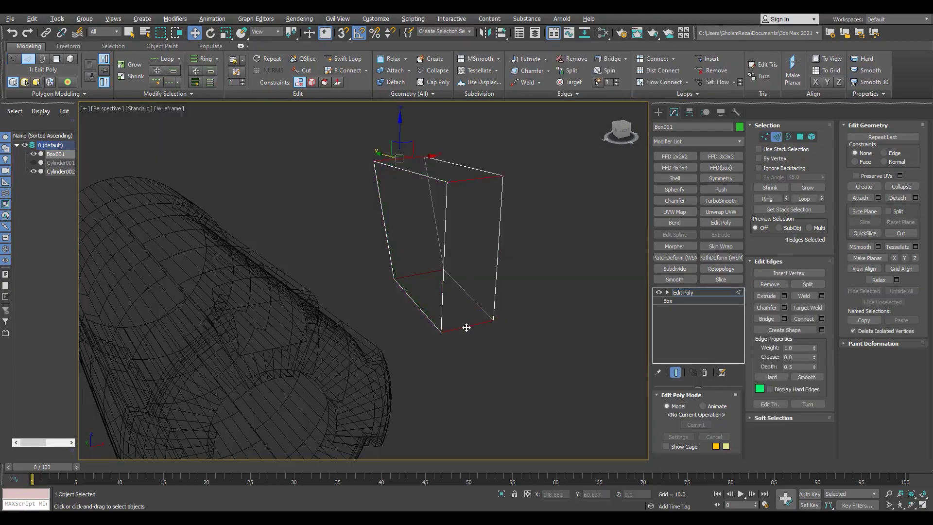
click(368, 328)
- Extrude the middle bottom polygon of the box downward to form a narrow tongue beneath it
alt+middle_drag(368, 329, 437, 311)
key(F3)
key(4)
scroll(269, 318, up, 4)
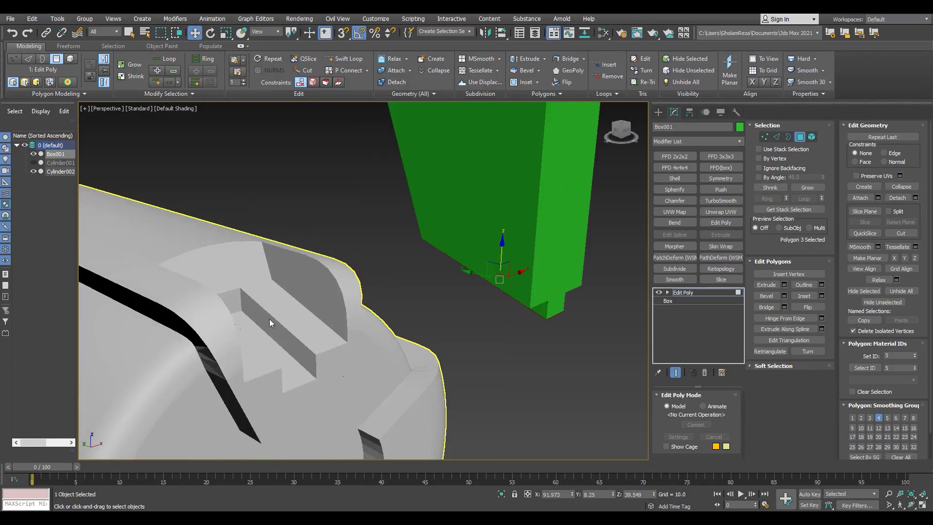
scroll(269, 319, down, 4)
mouse_move(437, 277)
alt+middle_down()
mouse_move(396, 267)
mouse_move(395, 304)
mouse_move(424, 266)
mouse_move(418, 273)
mouse_move(416, 247)
mouse_move(409, 285)
mouse_move(389, 265)
mouse_move(411, 269)
alt+middle_up()
scroll(396, 304, up, 4)
scroll(396, 307, down, 3)
- Scale the vertices at the back end of the box narrower so it tapers toward the back
key(1)
key(F3)
drag(396, 293, 492, 130)
key(F3)
key(r)
drag(443, 220, 465, 219)
- Widen the lower front vertices of the box slightly by scaling them sideways, and leave vertex editing
key(F3)
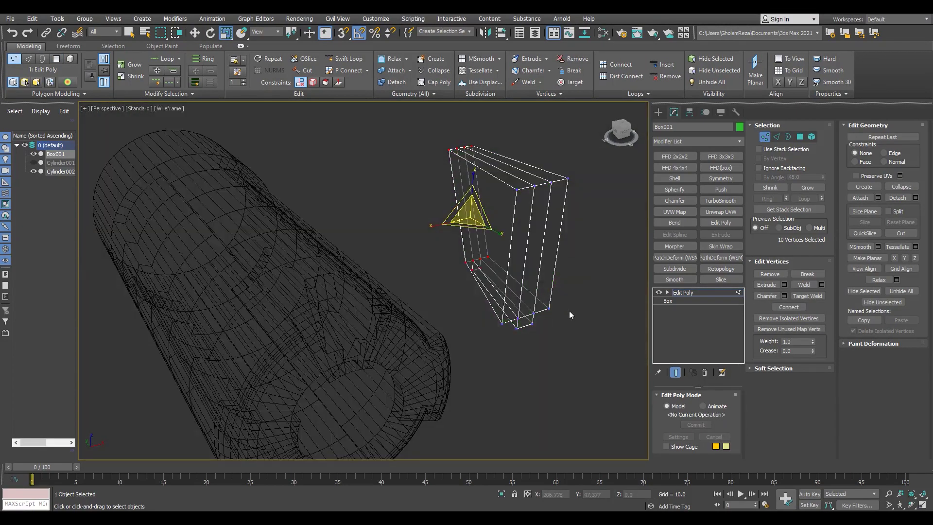
drag(573, 342, 487, 298)
key(F3)
drag(493, 328, 488, 332)
alt+middle_drag(486, 326, 445, 180)
scroll(447, 178, down, 3)
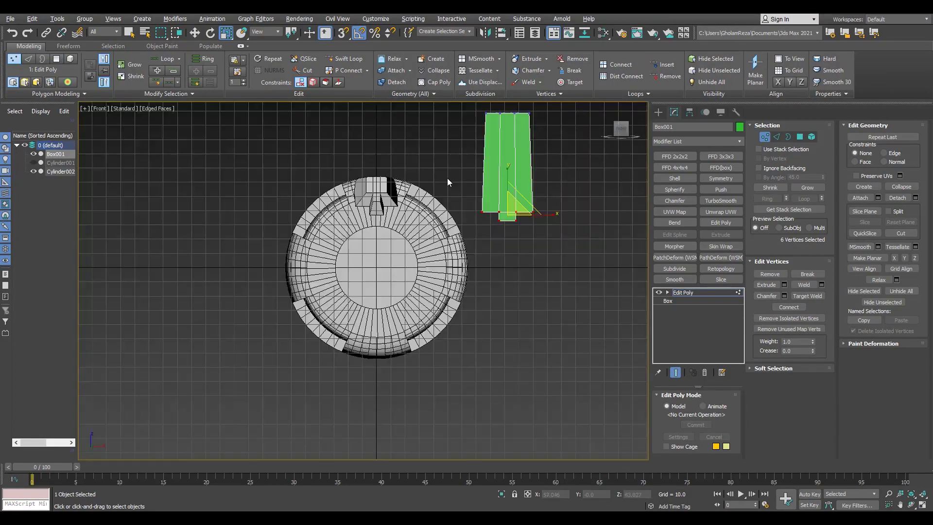
scroll(388, 185, up, 5)
alt+middle_drag(388, 185, 455, 334)
scroll(415, 296, down, 4)
key(F4)
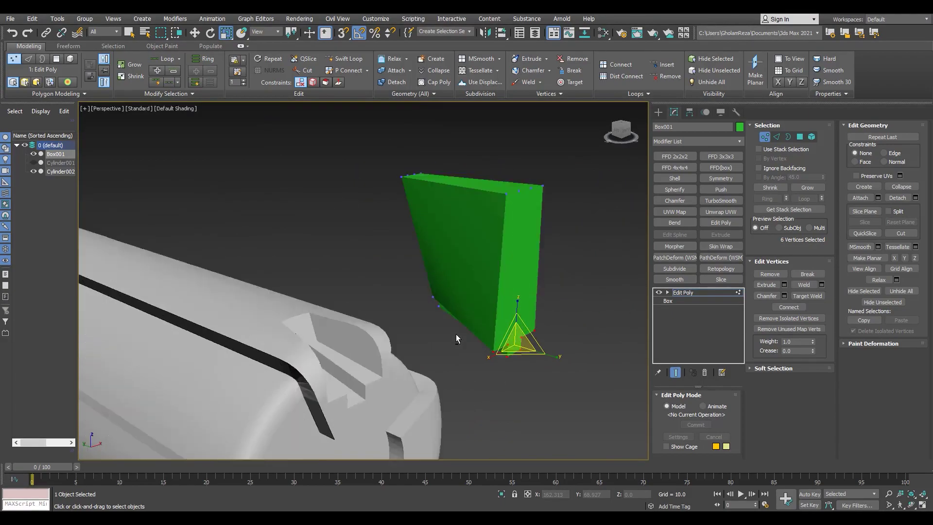
key(F3)
key(F3)
key(F4)
click(688, 294)
- Set the box's X position to 0 so it is centred over the cylinder
scroll(413, 225, down, 3)
alt+middle_drag(413, 225, 425, 198)
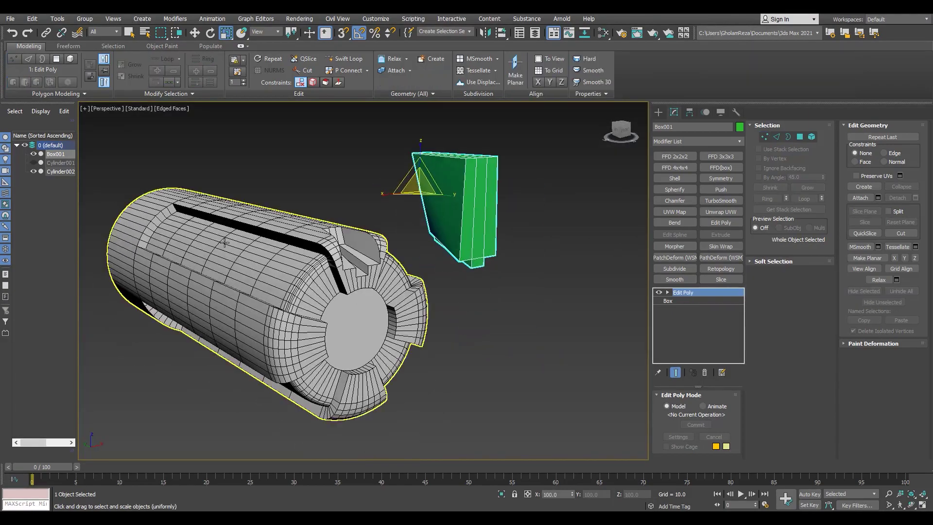
right_click(572, 494)
mouse_move(486, 282)
alt+middle_down()
mouse_move(352, 246)
mouse_move(428, 275)
mouse_move(410, 275)
alt+middle_up()
scroll(350, 246, up, 5)
key(F3)
key(F3)
scroll(428, 274, down, 5)
- Adjust only the box's pivot in the front view, centring it and placing it on the cylinder's axis
key(f)
scroll(410, 275, down, 3)
click(690, 112)
click(695, 180)
click(694, 231)
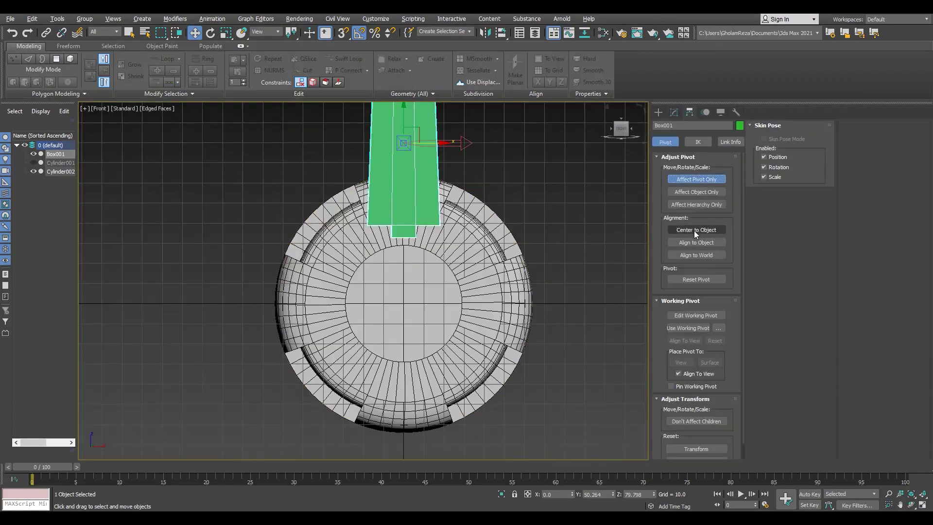
click(695, 180)
- Rotate-clone the box by 90 degrees around the cylinder's axis as Copy with 3 copies
key(e)
shift+drag(427, 262, 492, 267)
click(491, 266)
click(491, 266)
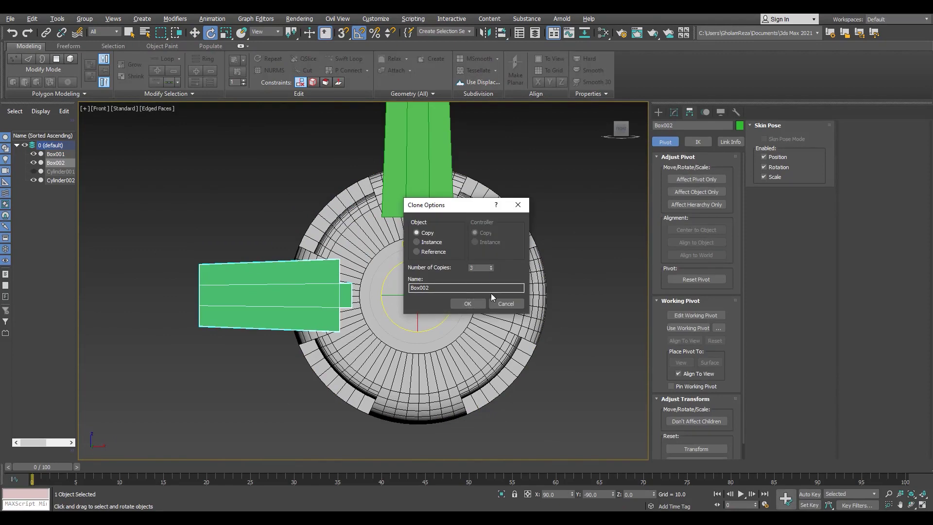
click(467, 303)
- Subtract the three box copies from the cylinder by picking them as instances in its ProBoolean
key(alt+w)
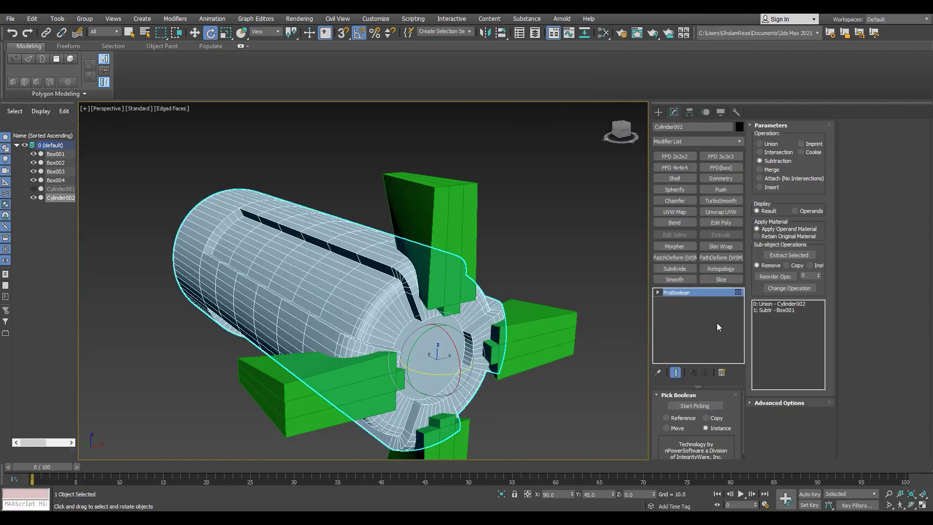
middle_drag(475, 409, 457, 315)
click(421, 384)
click(523, 265)
scroll(538, 352, down, 3)
key(w)
scroll(502, 348, up, 2)
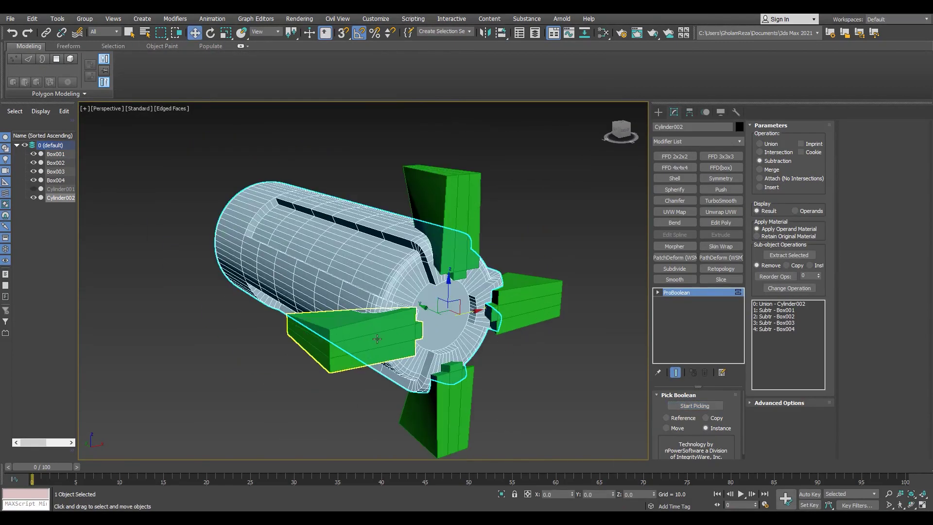
- Select all four boxes around the cylinder's front end and hide them
scroll(349, 247, down, 3)
click(419, 219)
ctrl+click(467, 286)
ctrl+click(416, 357)
ctrl+click(343, 308)
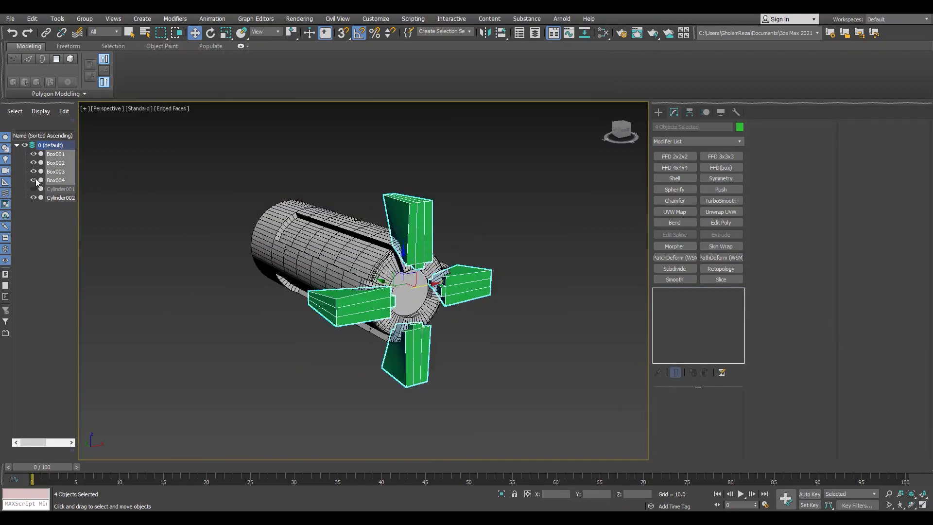
click(36, 180)
- Examine the shaded surface and the cut notches at the cylinder's front end
key(F4)
scroll(385, 287, up, 4)
alt+middle_drag(385, 287, 392, 259)
scroll(391, 258, up, 3)
key(F4)
click(396, 196)
alt+middle_drag(396, 195, 368, 248)
scroll(351, 262, down, 5)
click(34, 189)
scroll(358, 273, up, 3)
click(358, 272)
key(4)
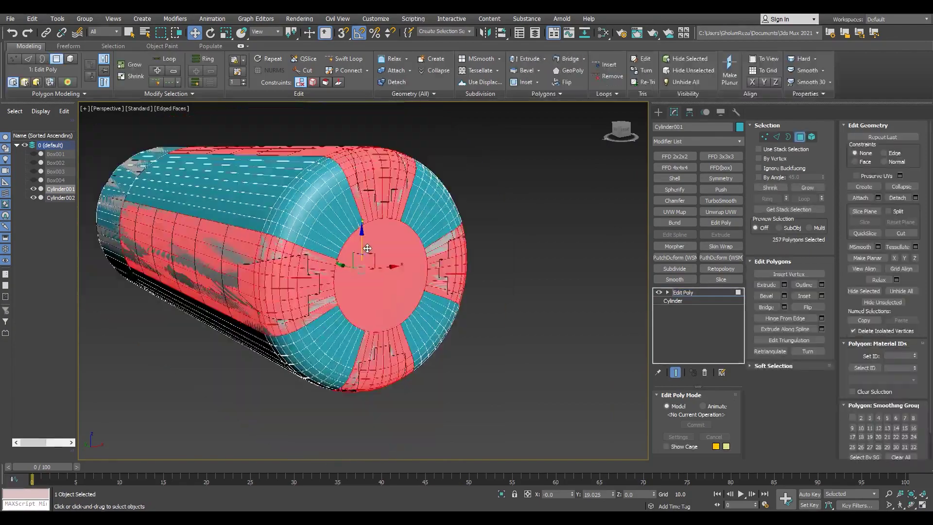
scroll(368, 248, down, 3)
click(897, 198)
click(430, 275)
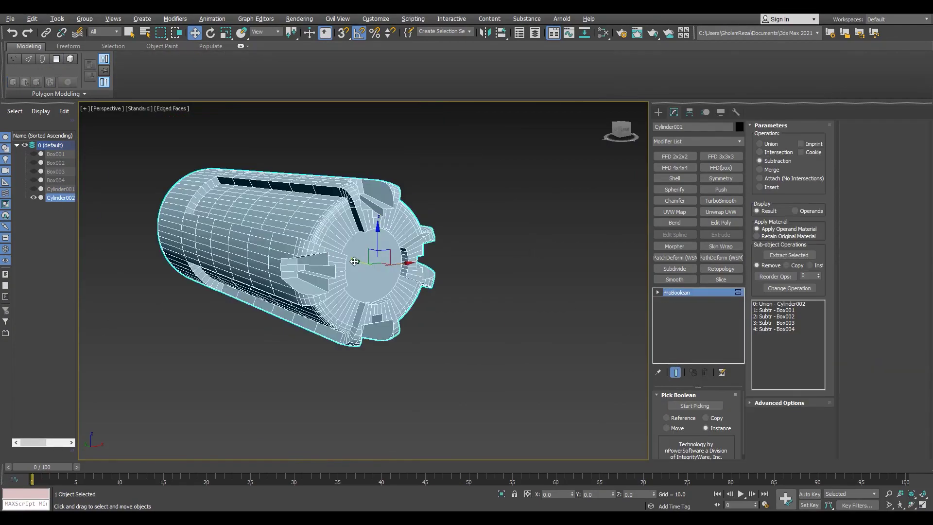
- Detach the front face's centre polygon and the four groups of radial polygons between the notches as a separate object
scroll(436, 261, up, 3)
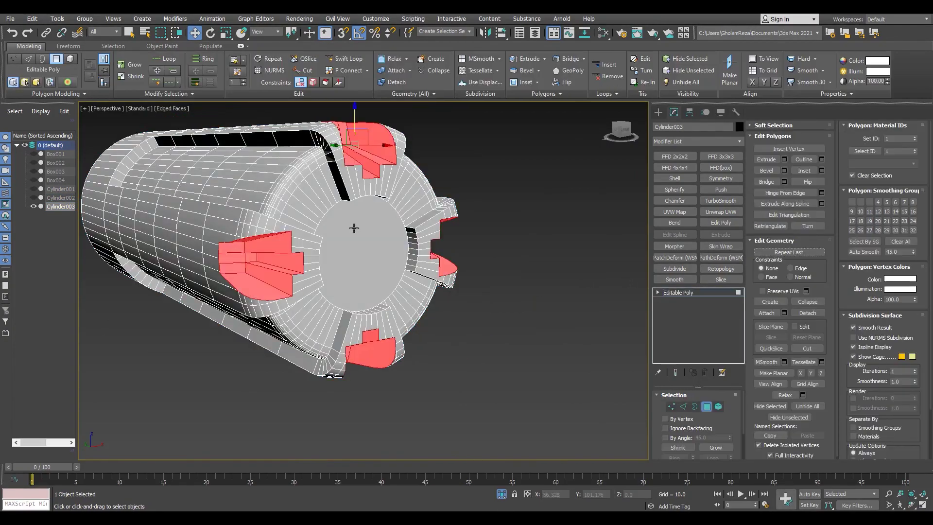
click(369, 248)
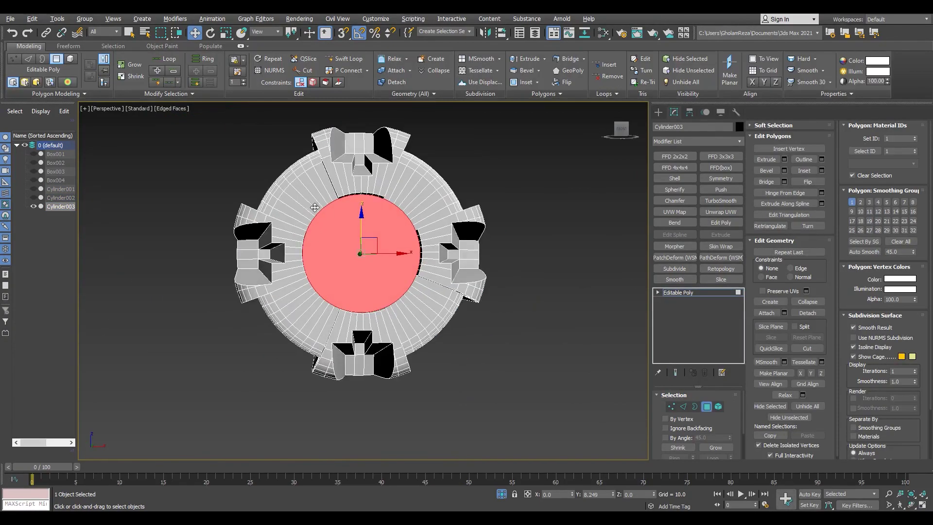
alt+middle_drag(369, 248, 364, 243)
scroll(364, 244, up, 3)
alt+middle_drag(362, 211, 355, 202)
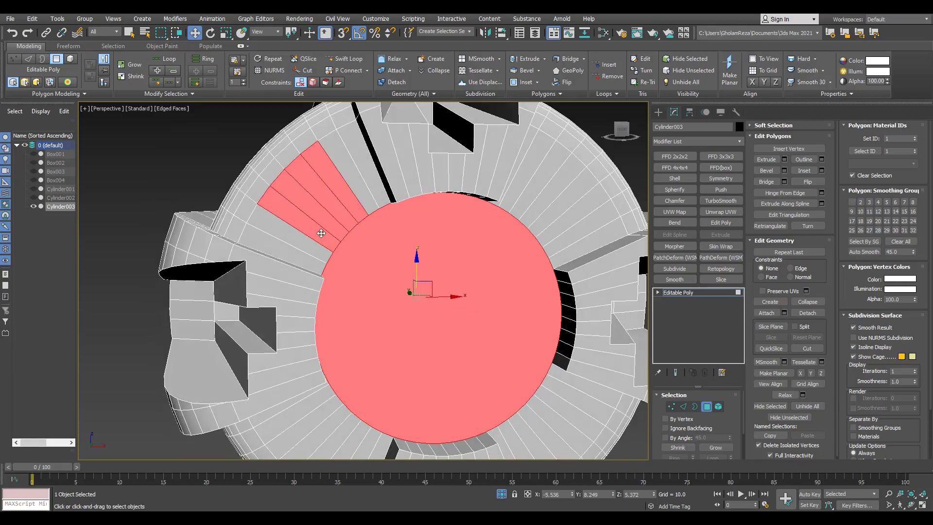
alt+middle_drag(321, 234, 256, 278)
ctrl+click(310, 268)
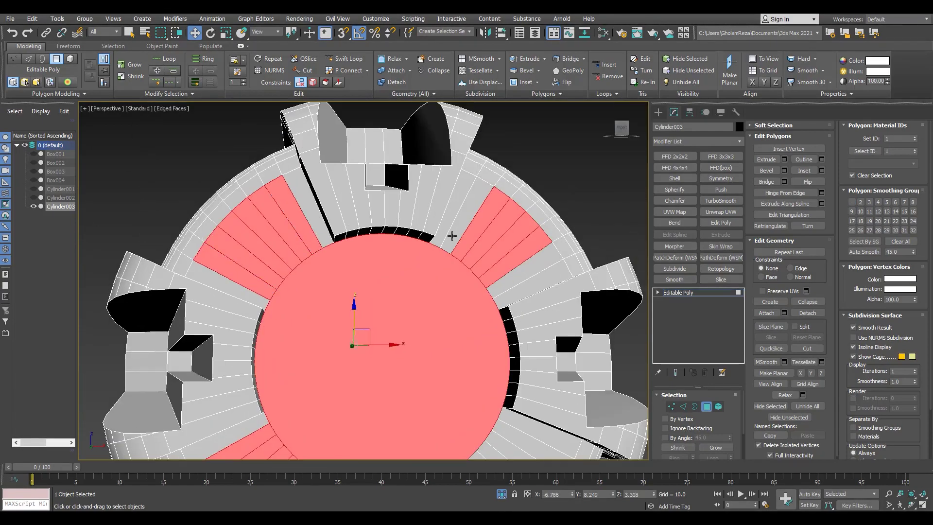
ctrl+click(452, 236)
alt+middle_drag(452, 236, 470, 249)
ctrl+click(454, 287)
alt+middle_drag(454, 287, 286, 230)
key(alt+d)
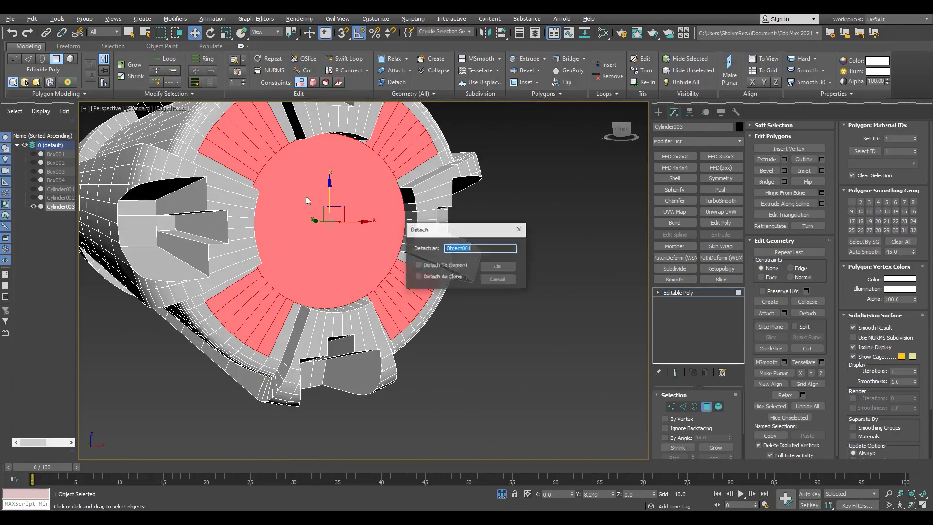
click(499, 266)
click(686, 293)
- Add a Shell modifier with an outer amount of 7.7 to the detached front plate
click(369, 252)
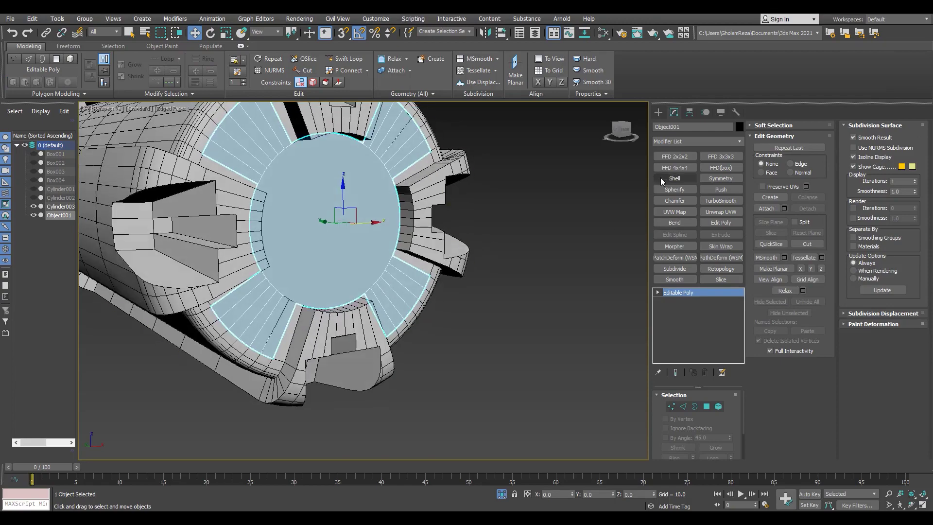
click(664, 180)
alt+middle_drag(457, 320, 537, 340)
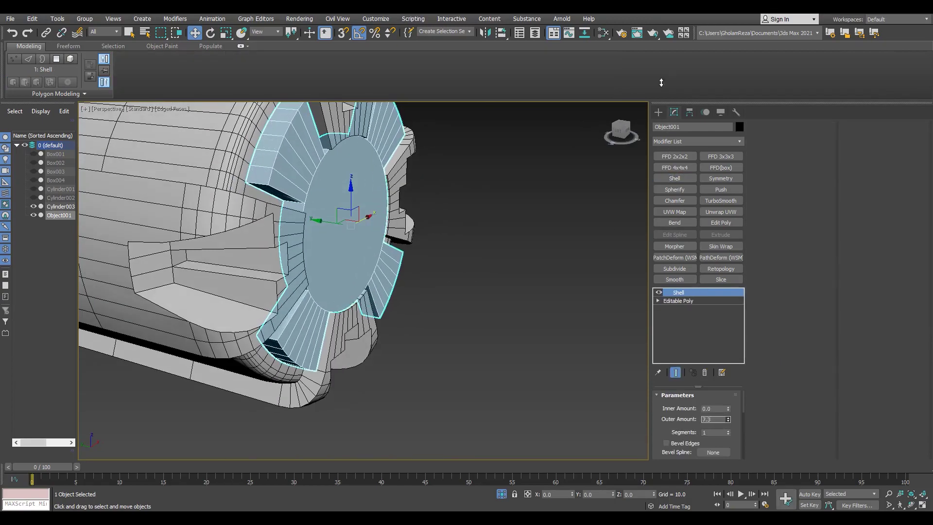
alt+middle_drag(437, 177, 294, 217)
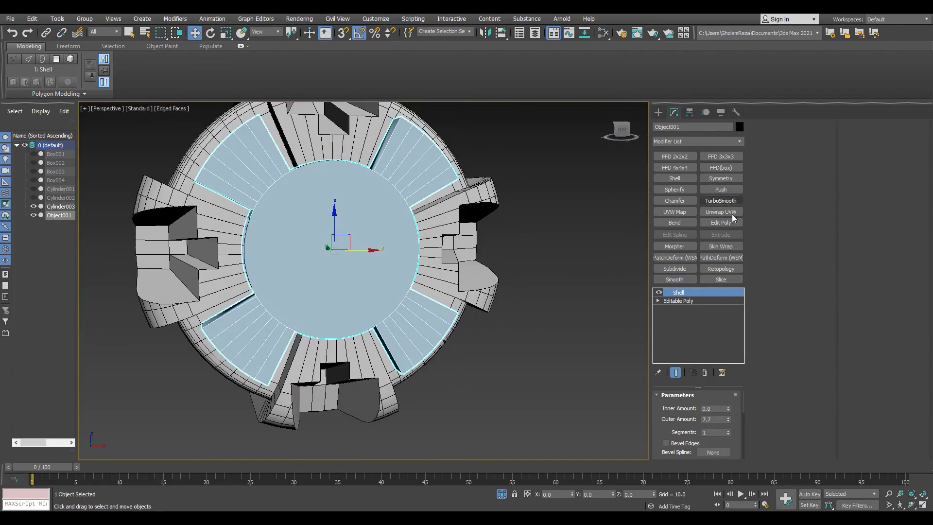
- Add Edit Poly to the front plate and bevel its centre polygon inward twice without height, the second time with about -1.09 outline
click(724, 223)
key(4)
click(303, 285)
scroll(332, 208, up, 3)
key(ctrl+shift+b)
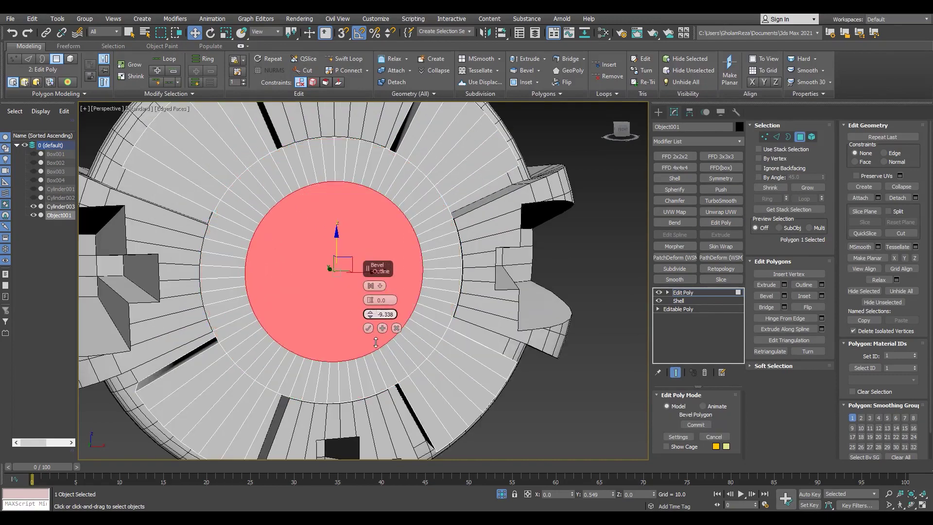
drag(382, 324, 371, 316)
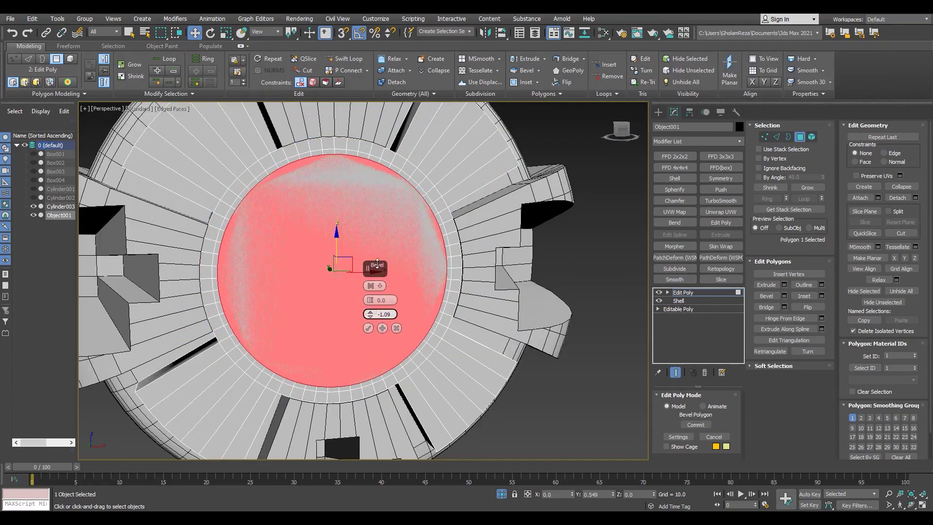
drag(378, 263, 368, 329)
- Select the thin ring of polygons around the plate's centre and bevel it inward with zero outline as a shallow groove
scroll(460, 265, up, 3)
click(444, 264)
shift+click(444, 247)
alt+middle_drag(342, 226, 398, 231)
key(ctrl+shift+b)
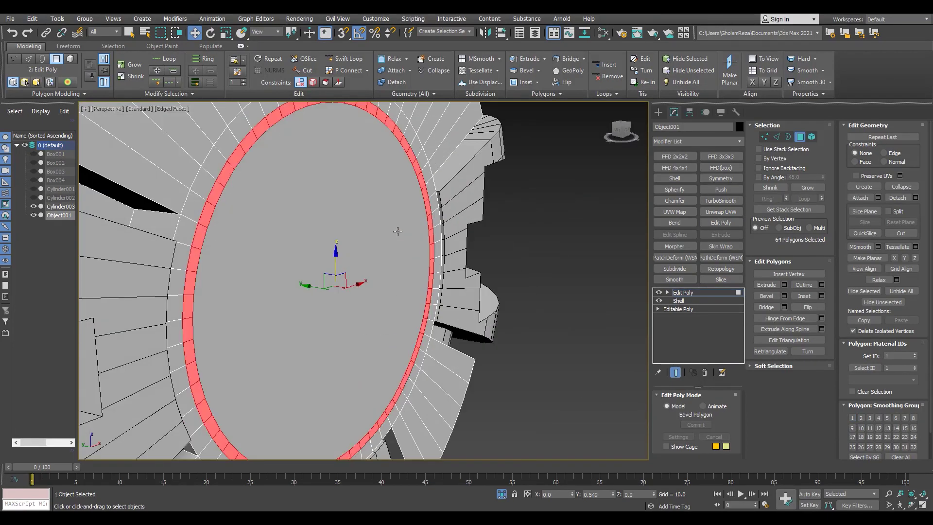
right_click(368, 314)
scroll(352, 327, down, 4)
alt+middle_drag(351, 327, 311, 303)
click(369, 328)
scroll(311, 292, up, 4)
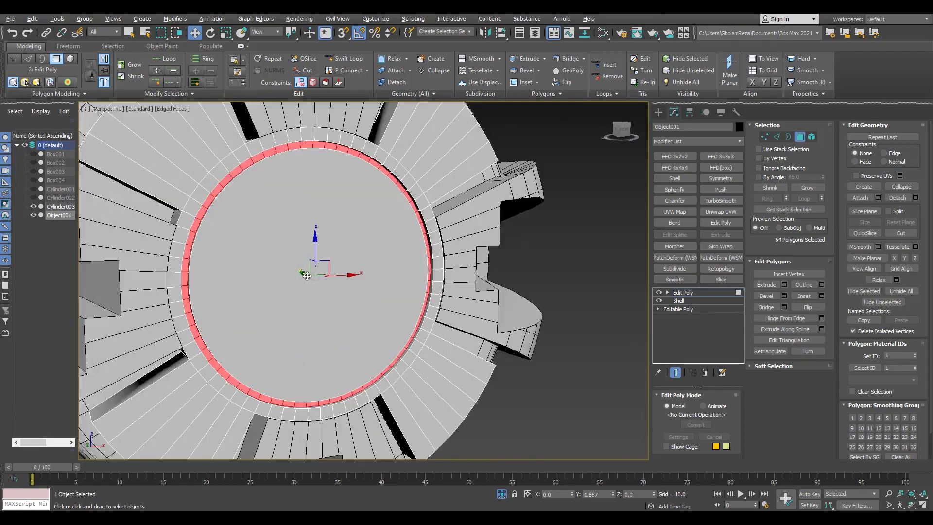
- Detach a clone of the plate's circular centre polygon as a new object and leave polygon editing
click(272, 247)
click(898, 198)
click(499, 267)
click(690, 292)
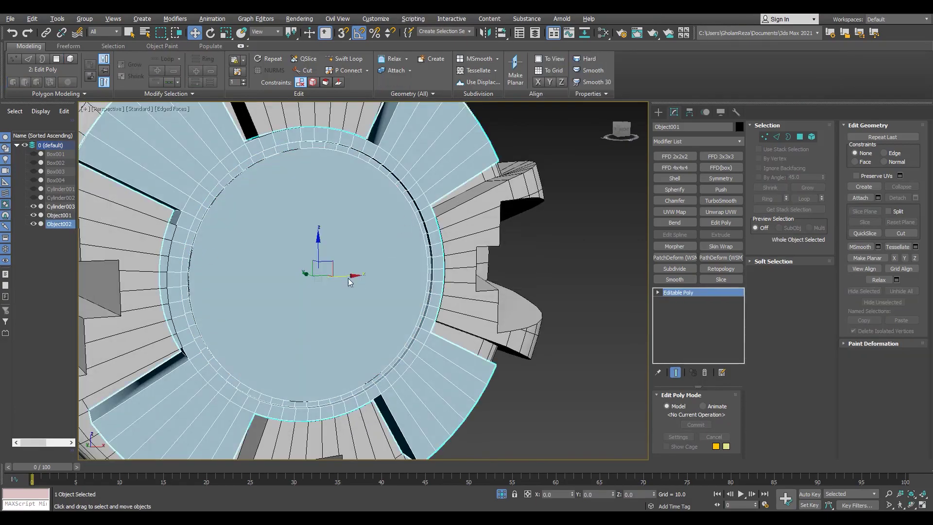
- Scale the detached centre disc to about 48% and add a Shell modifier with a 7.7 outer amount
click(349, 279)
alt+middle_drag(349, 279, 337, 282)
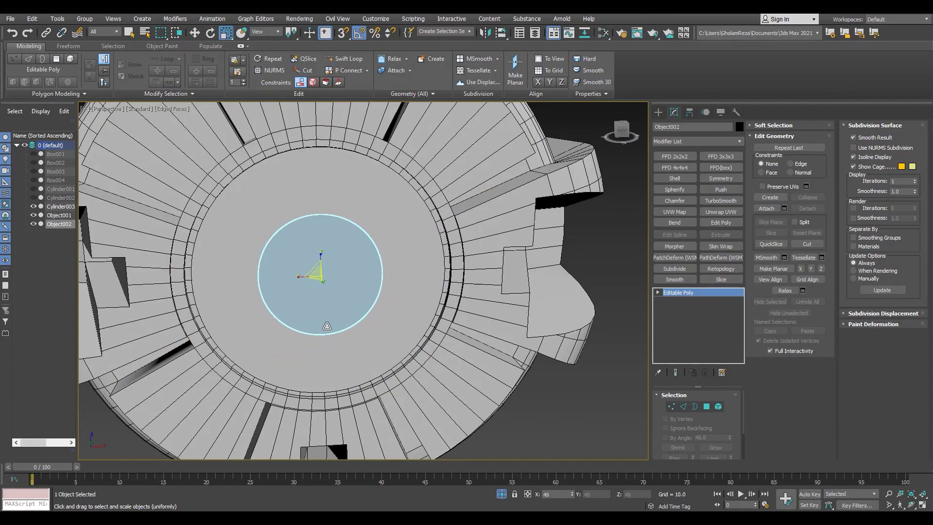
alt+middle_drag(327, 328, 389, 321)
click(675, 178)
alt+middle_drag(418, 272, 403, 291)
key(alt+w)
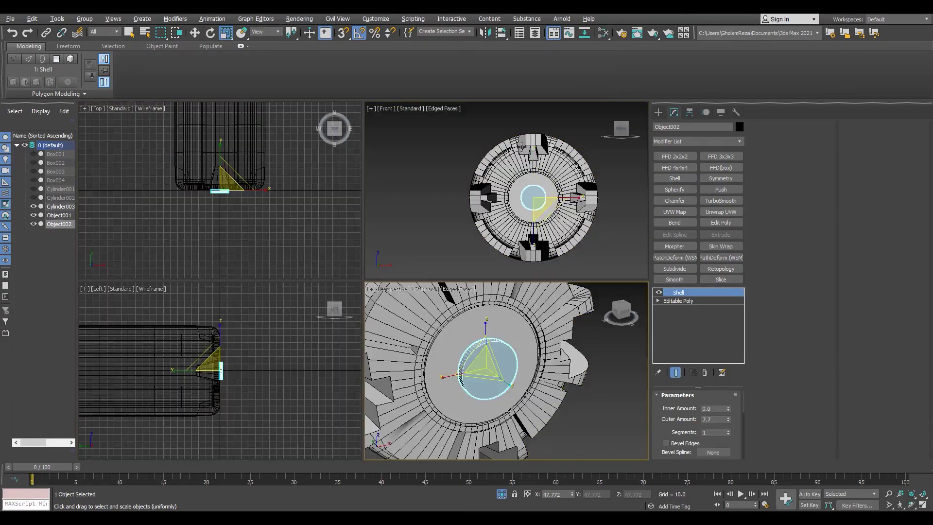
- Set the centre disc's Shell outer amount to 10
scroll(545, 212, up, 3)
key(alt+w)
key(alt+w)
middle_click(517, 376)
key(alt+w)
alt+middle_drag(345, 284, 393, 279)
double_click(716, 418)
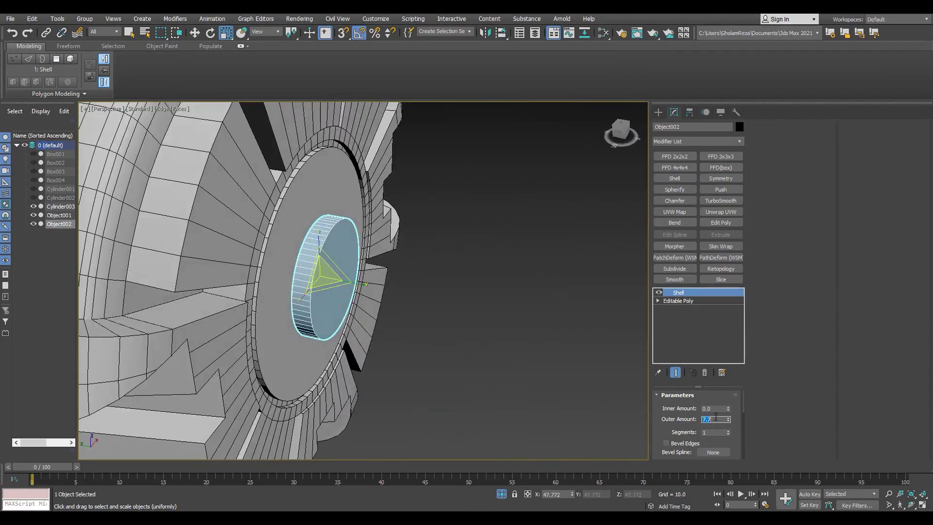
- In the front view, create a narrow upright box about 5.7 long and 1.3 wide across the disc's upper rim
key(f)
key(z)
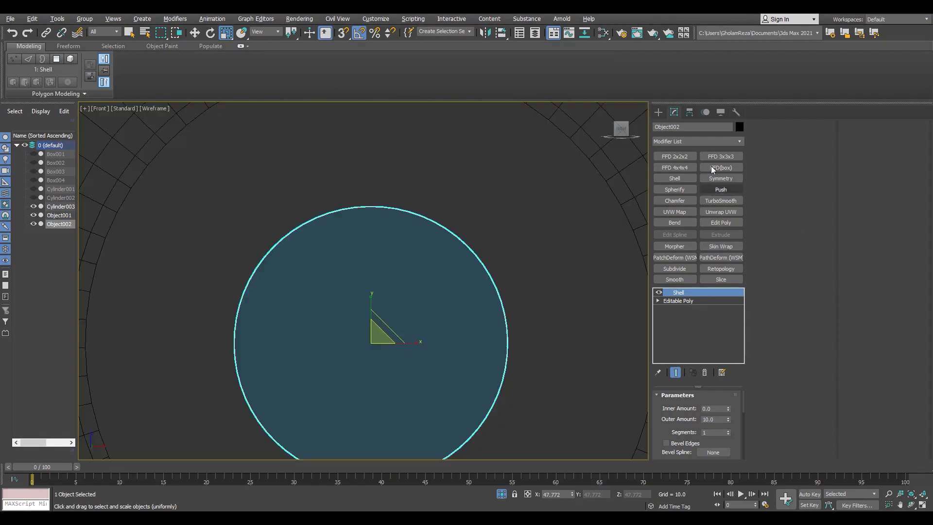
click(658, 112)
click(673, 139)
click(676, 148)
click(679, 171)
drag(358, 179, 379, 236)
right_click(367, 221)
key(w)
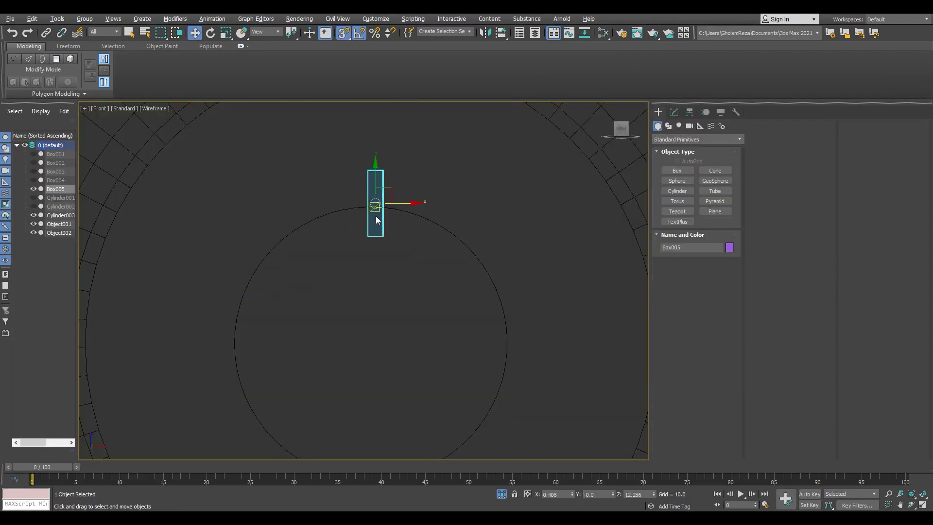
- Centre the narrow box horizontally on the disc at X 0 using snapping
scroll(431, 311, down, 5)
scroll(420, 316, down, 4)
drag(422, 315, 407, 266)
key(s)
key(alt+w)
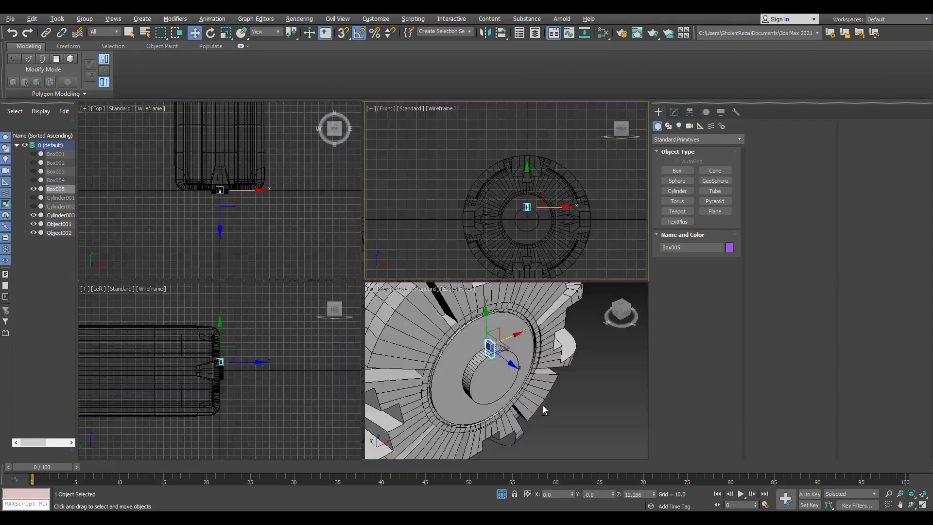
- Increase the narrow box's height until it spans most of the disc's thickness
middle_click(546, 410)
key(alt+w)
scroll(369, 272, up, 5)
click(680, 113)
drag(726, 407, 728, 386)
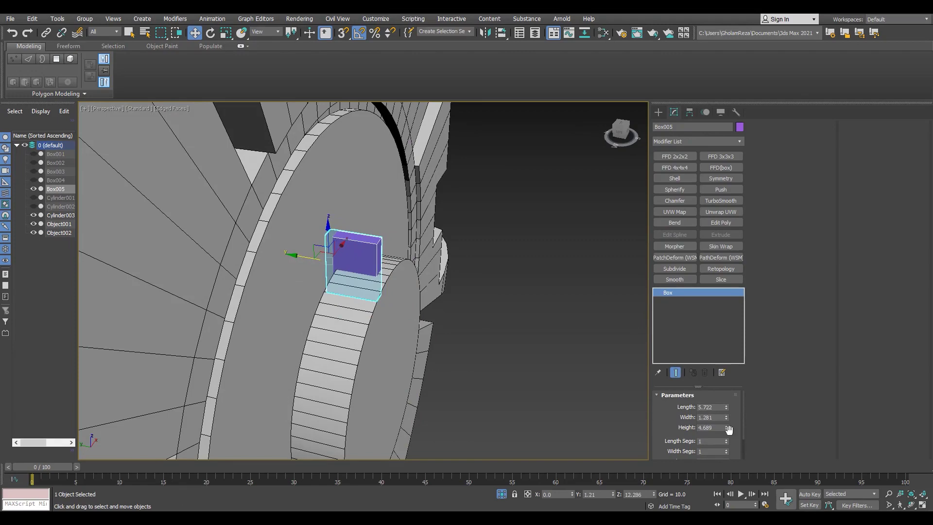
alt+middle_drag(321, 274, 302, 288)
- Add Edit Poly to the narrow box and lower its front upper vertices to slope the top
click(721, 222)
alt+middle_drag(362, 278, 383, 264)
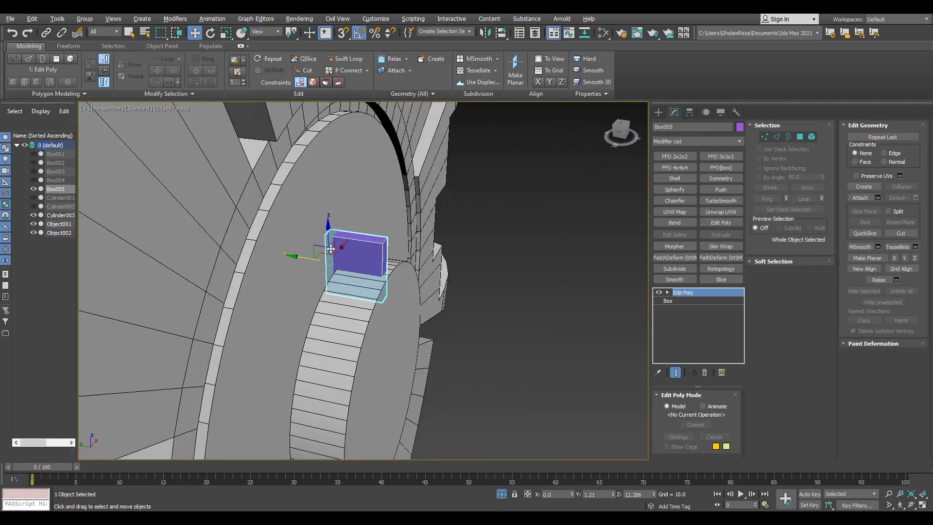
key(1)
scroll(388, 258, up, 1)
drag(435, 214, 381, 254)
alt+middle_drag(382, 254, 381, 256)
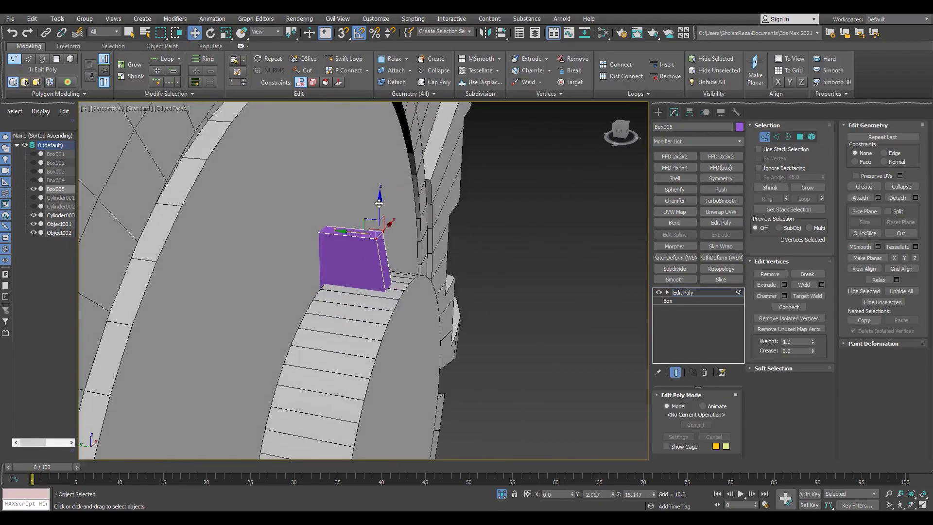
key(F3)
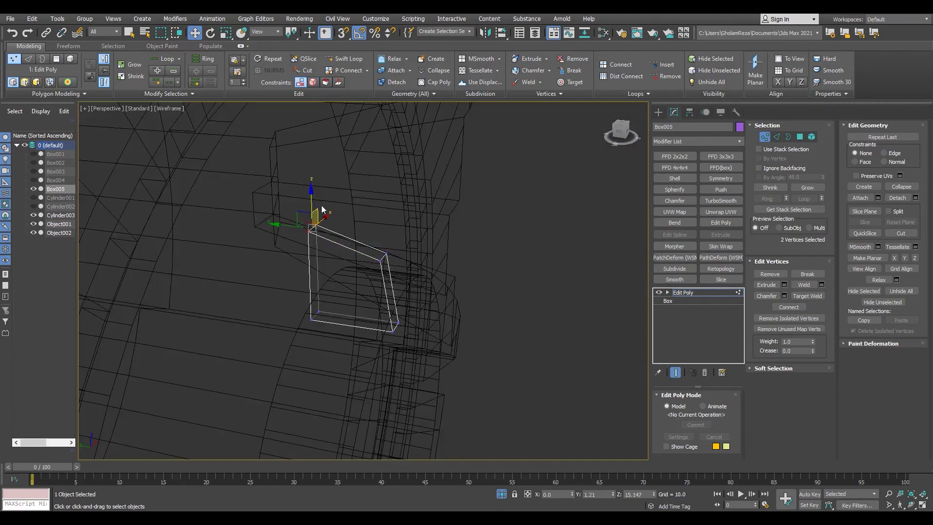
key(F3)
- Add cross edge loops to the sloped box and adjust their vertices into a concave fin profile
key(2)
click(368, 328)
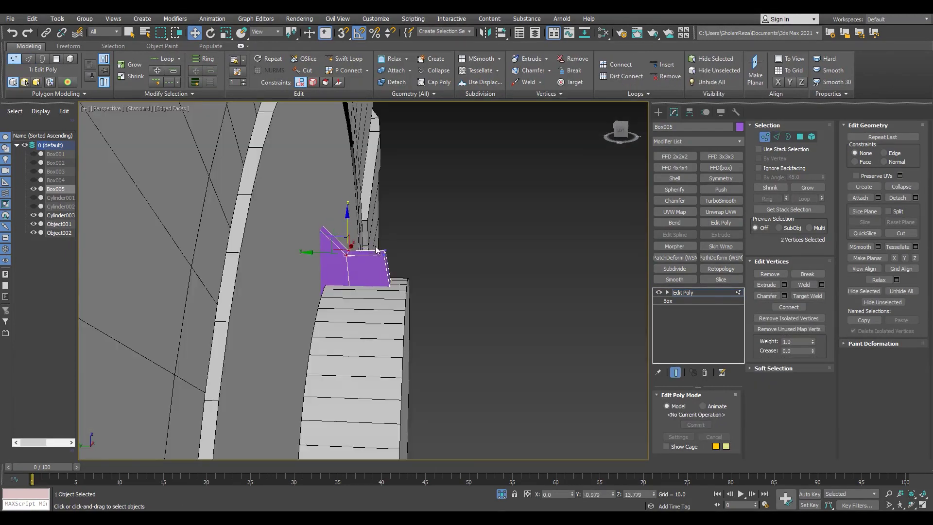
scroll(375, 250, up, 5)
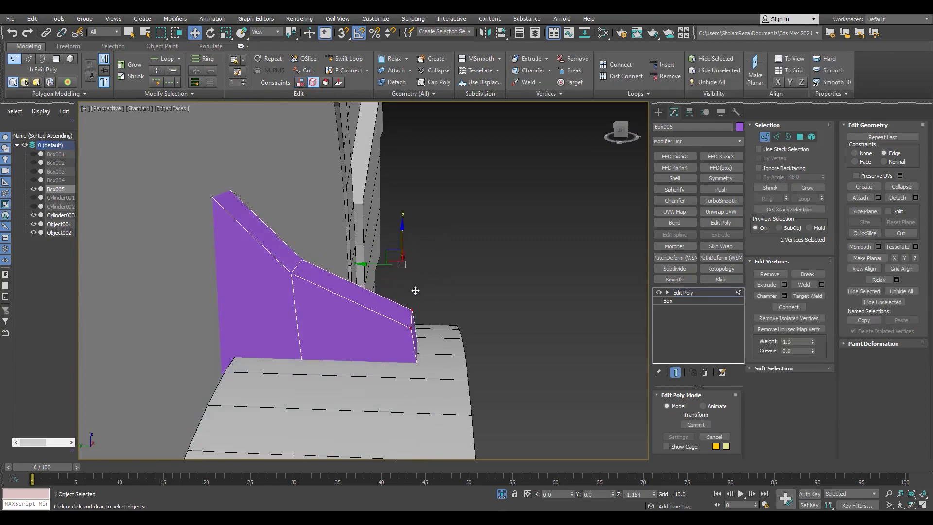
scroll(405, 266, down, 4)
key(2)
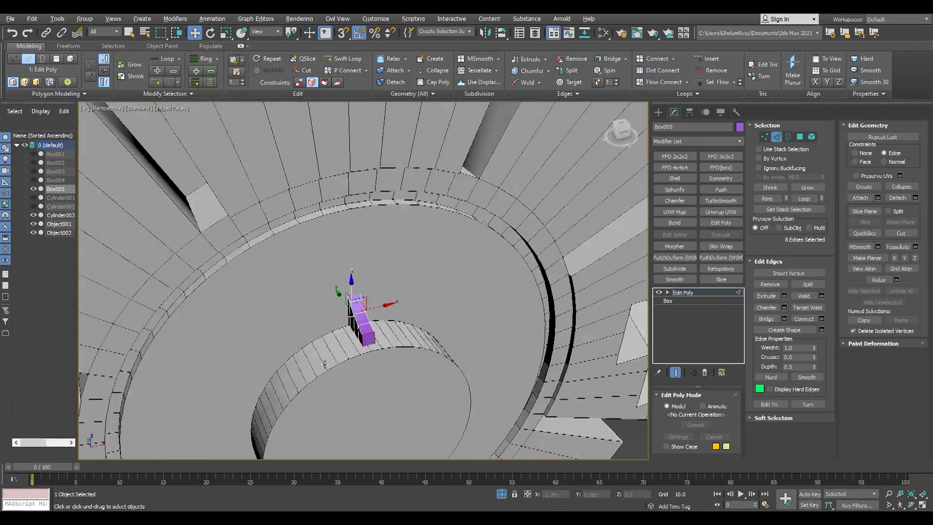
key(1)
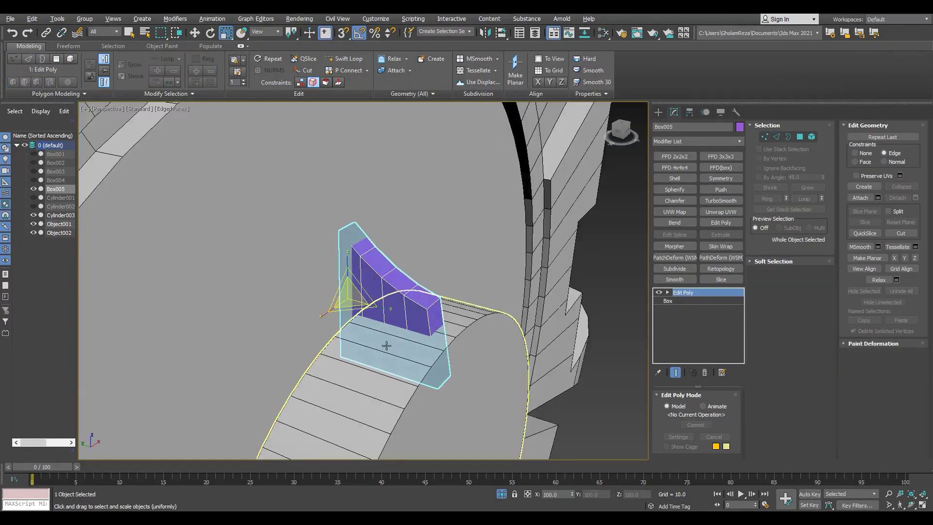
- Place the fin's pivot at the disc's centre and add Edit Poly to the disc
click(690, 112)
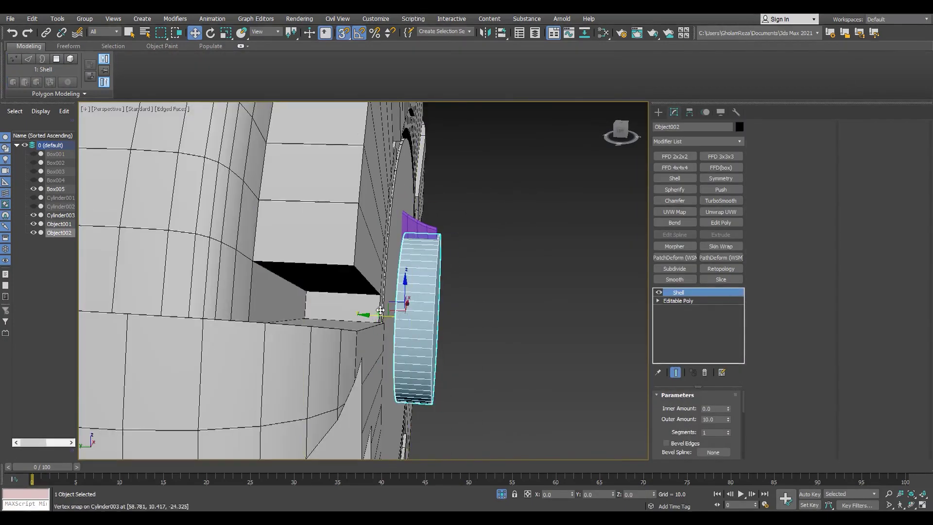
scroll(380, 310, up, 2)
click(721, 223)
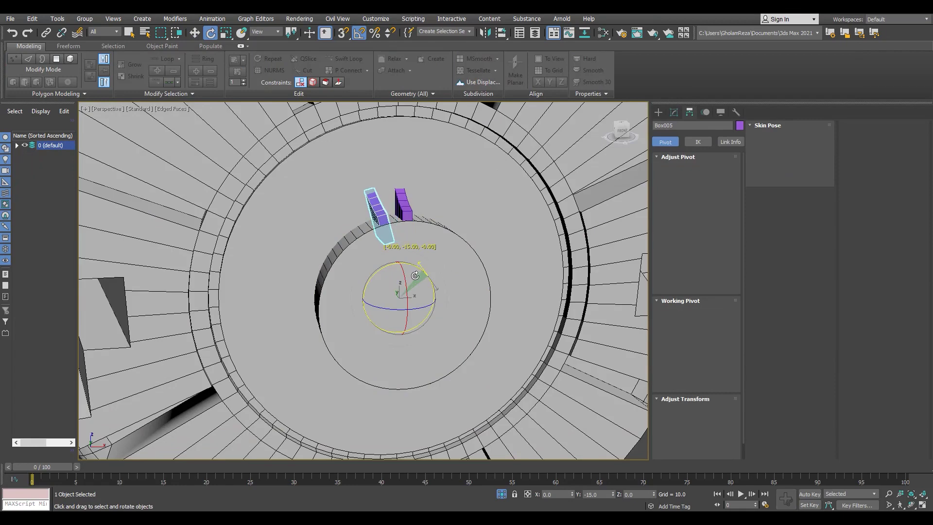
- Clone the fin around the disc in 15-degree rotation steps, 23 times, to form a full ring
shift+drag(415, 276, 481, 259)
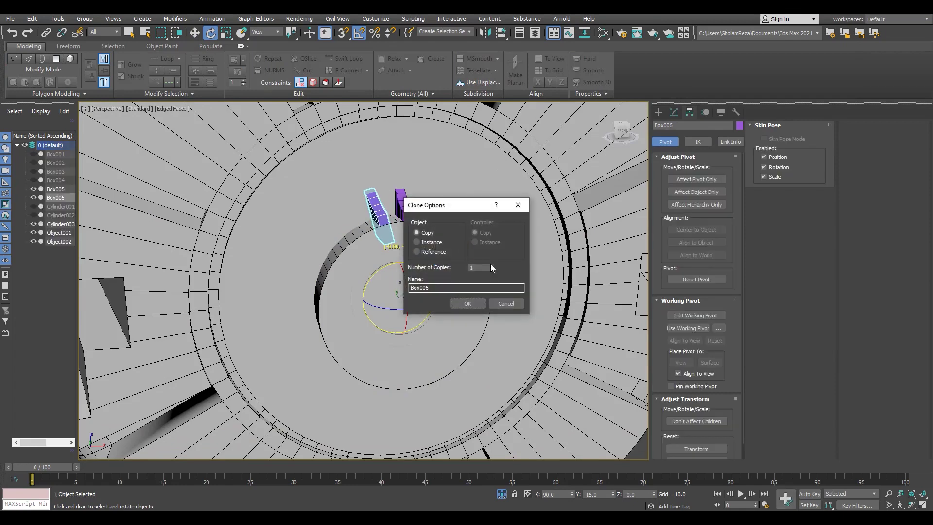
text(7)
drag(489, 205, 588, 184)
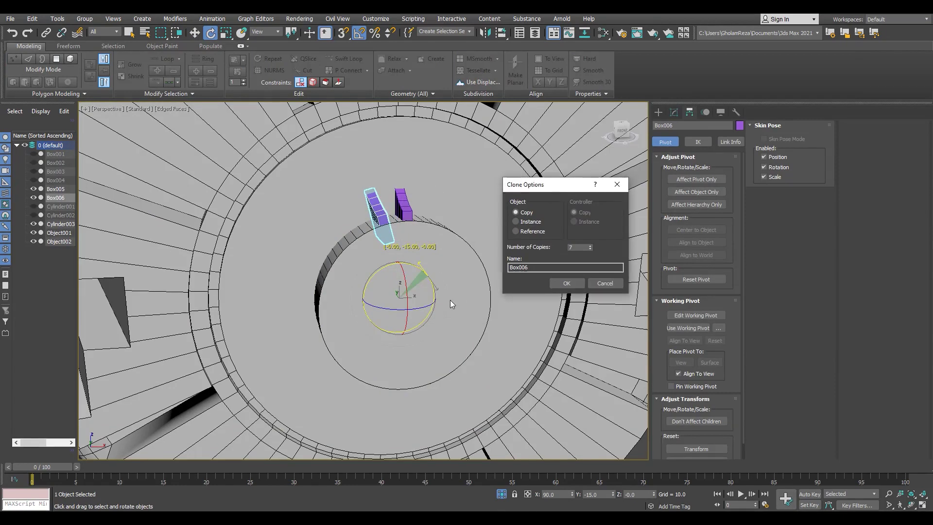
click(567, 283)
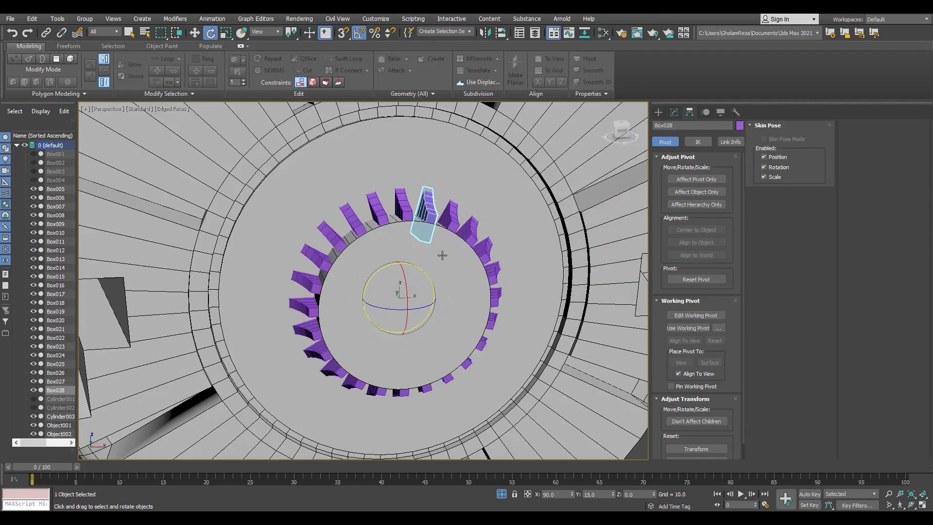
- Select the disc's front polygon and bevel it inward to shape the rim
alt+middle_drag(442, 254, 515, 266)
click(567, 327)
key(F4)
scroll(449, 289, down, 4)
alt+middle_drag(449, 289, 416, 287)
scroll(416, 287, up, 3)
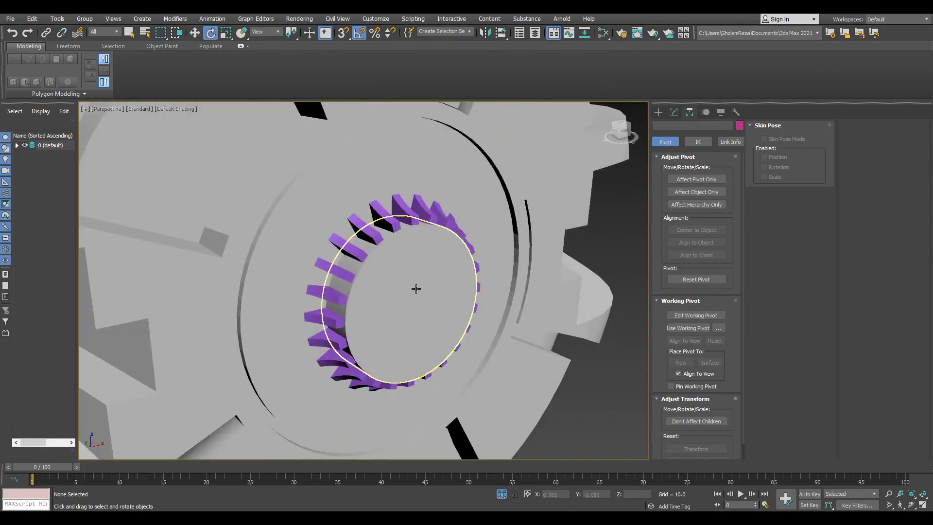
click(416, 287)
key(F4)
scroll(416, 287, up, 2)
click(672, 114)
key(4)
click(425, 259)
drag(369, 318, 371, 288)
alt+middle_drag(430, 239, 506, 217)
click(382, 328)
- Bevel the disc's centre polygon again into a deep recess and leave polygon editing
right_click(371, 301)
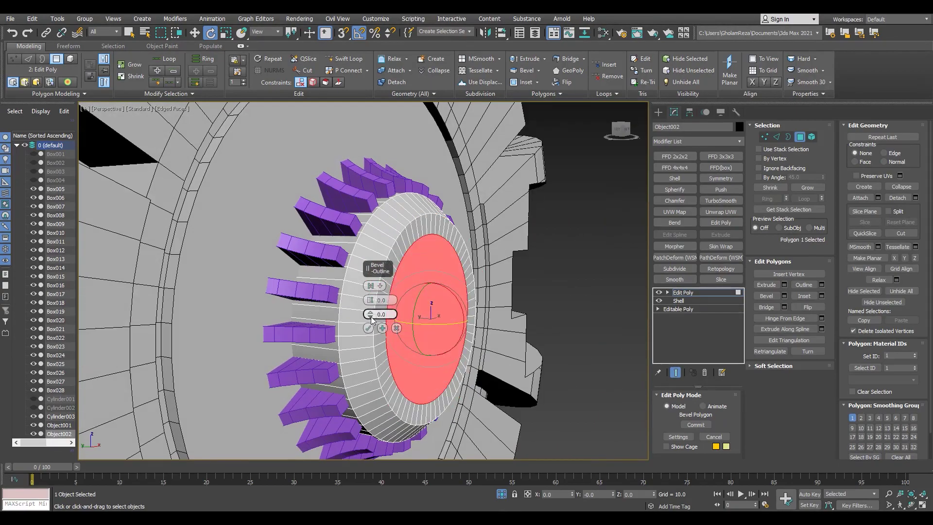
drag(405, 17, 405, 26)
key(F4)
alt+middle_drag(477, 243, 442, 255)
scroll(442, 255, down, 4)
click(368, 328)
key(F4)
scroll(423, 254, up, 4)
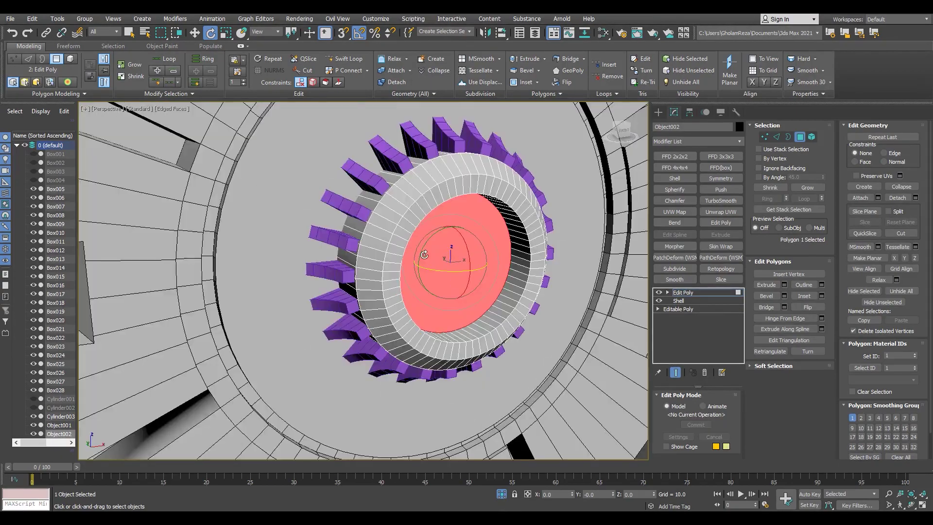
mouse_move(544, 272)
alt+middle_down()
mouse_move(418, 247)
mouse_move(529, 265)
alt+middle_up()
key(F4)
key(4)
- Add a lengthwise centre edge loop to the top fin and adjust it with edge-constrained movement
scroll(437, 253, up, 8)
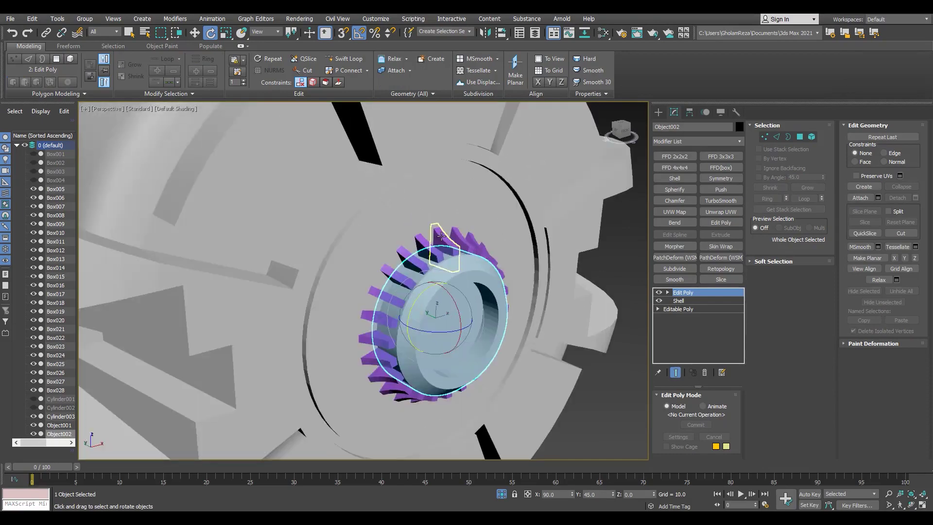
click(495, 276)
key(F4)
key(2)
double_click(495, 277)
click(685, 296)
alt+middle_drag(452, 294, 491, 298)
key(2)
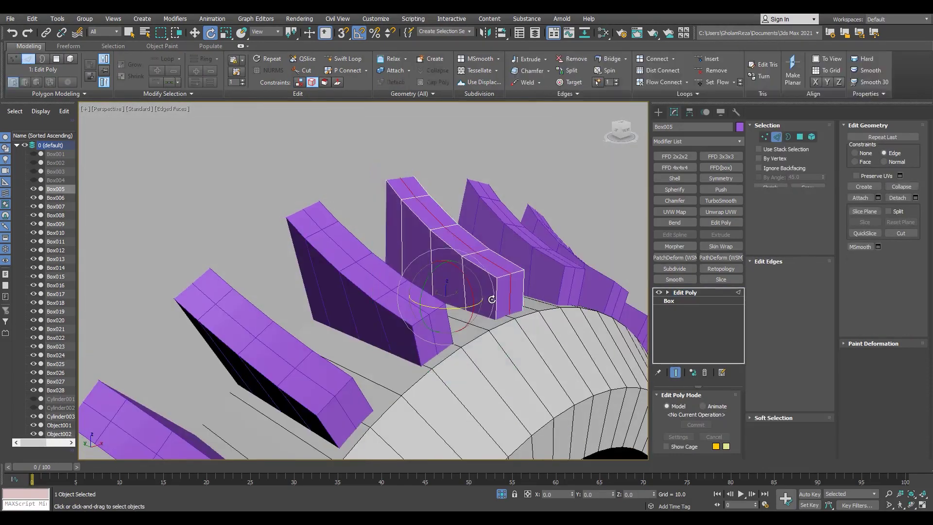
key(alt+1)
scroll(493, 311, up, 4)
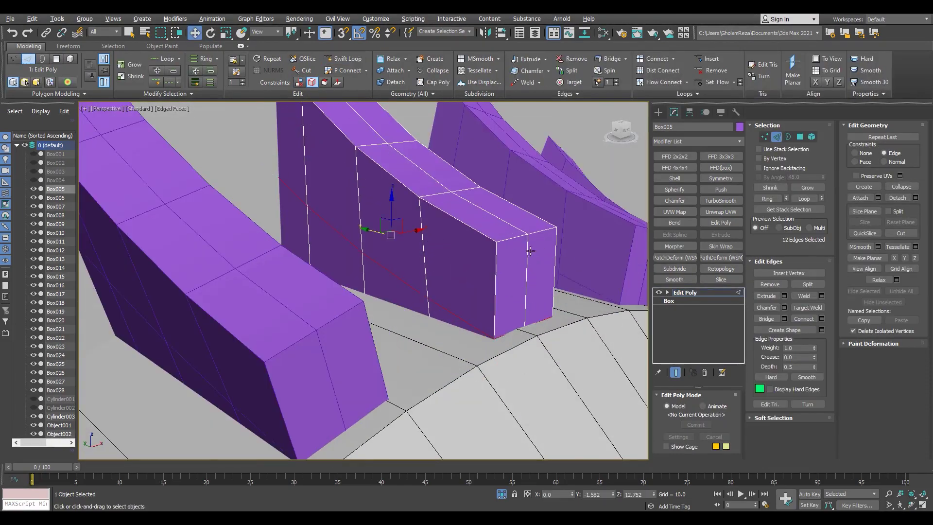
- Leave edge editing on the fin, select the cylinder body and turn off isolation
scroll(530, 251, down, 10)
key(2)
alt+middle_drag(426, 253, 459, 218)
scroll(434, 235, down, 4)
scroll(452, 216, down, 4)
scroll(425, 196, up, 3)
click(383, 200)
alt+middle_drag(379, 200, 331, 228)
scroll(292, 227, up, 3)
key(4)
click(678, 293)
click(502, 493)
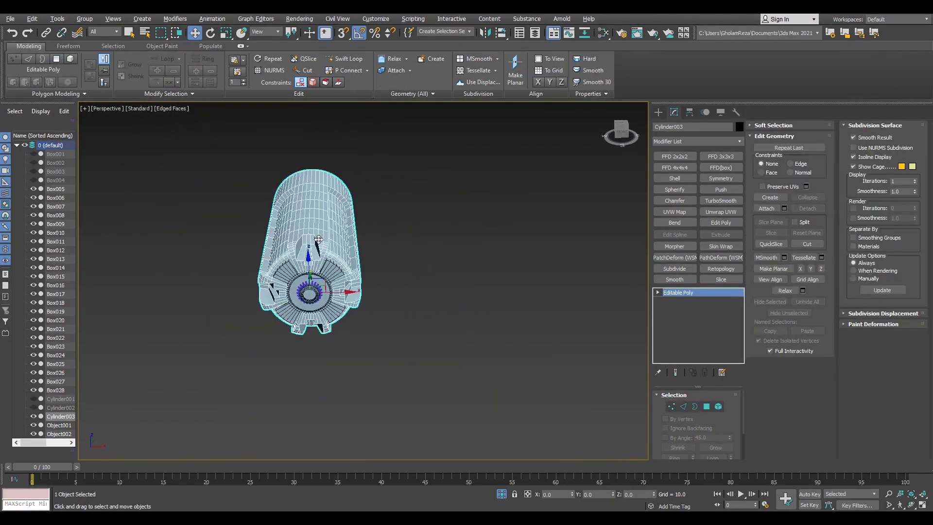
- Hide Cylinder003, keep the Cylinder002 boolean body shown, and clear the selection
mouse_move(409, 427)
alt+middle_down()
mouse_move(450, 419)
mouse_move(418, 430)
alt+middle_up()
scroll(298, 234, up, 4)
click(299, 238)
scroll(311, 253, down, 3)
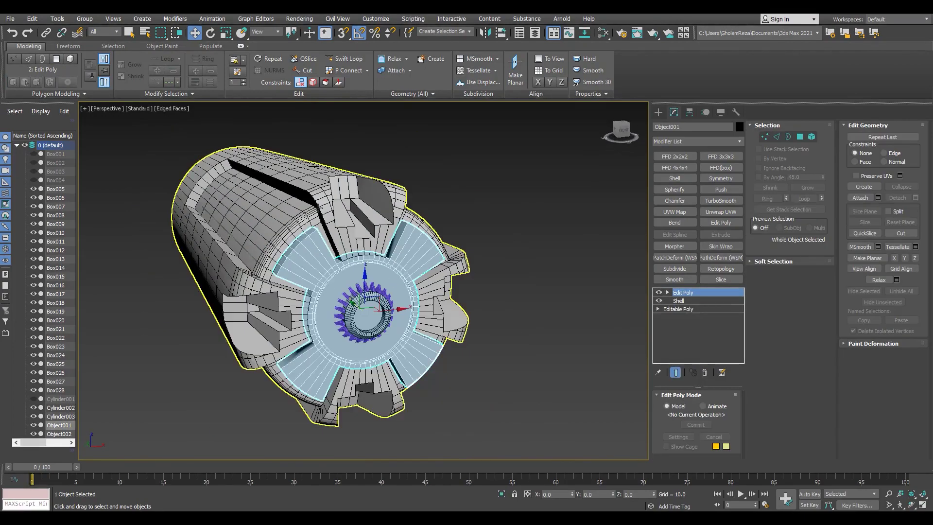
click(272, 228)
click(33, 417)
click(282, 208)
click(490, 155)
- In the front view, create a cube-like box in the empty space beside the cylinder
key(alt+w)
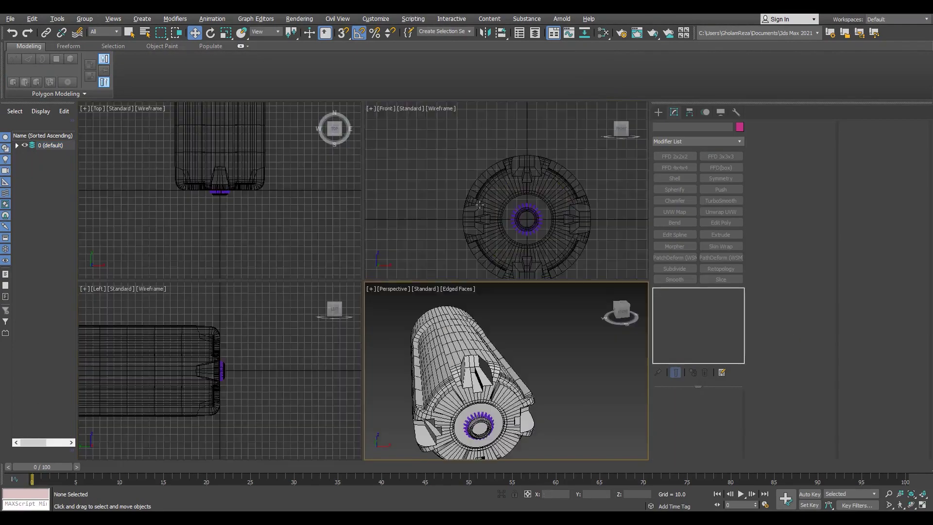
click(549, 170)
key(alt+w)
click(658, 112)
click(677, 171)
drag(500, 222, 515, 260)
click(535, 226)
key(w)
- Snap the new box to X 0, in line with the cylinder's vertical centre
key(alt+w)
right_click(548, 398)
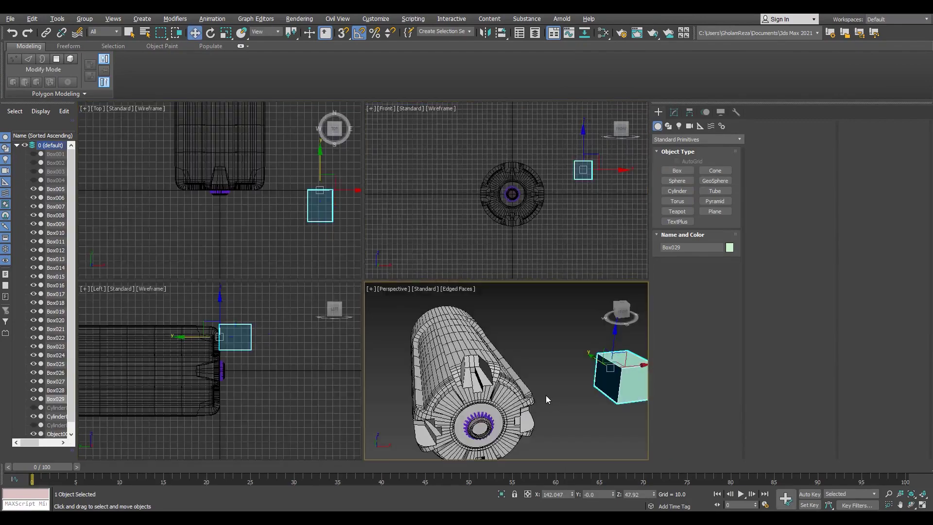
key(alt+w)
drag(532, 290, 429, 281)
key(s)
key(alt+w)
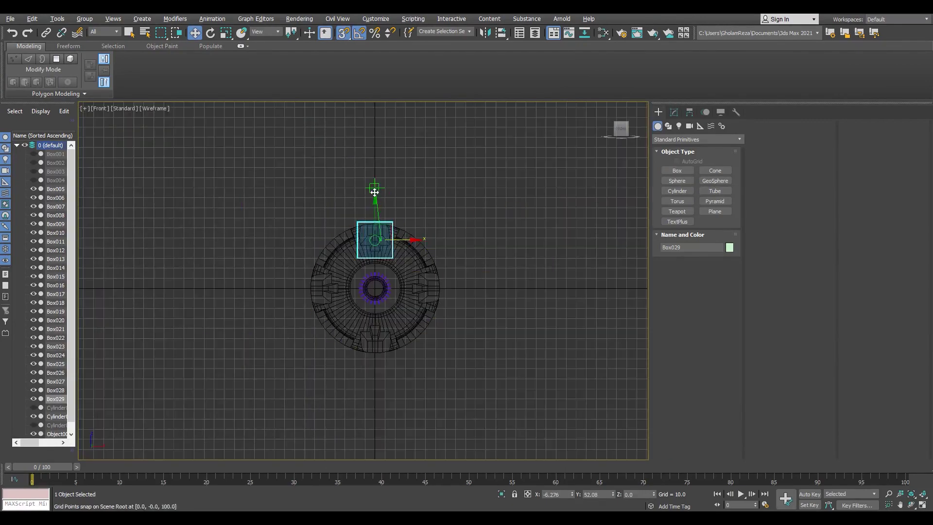
key(s)
- Move the box back along the cylinder to about Y 187.7 and raise it onto the upper surface
key(alt+w)
right_click(469, 343)
key(alt+w)
alt+middle_drag(468, 344, 481, 340)
drag(395, 285, 394, 253)
scroll(236, 265, up, 5)
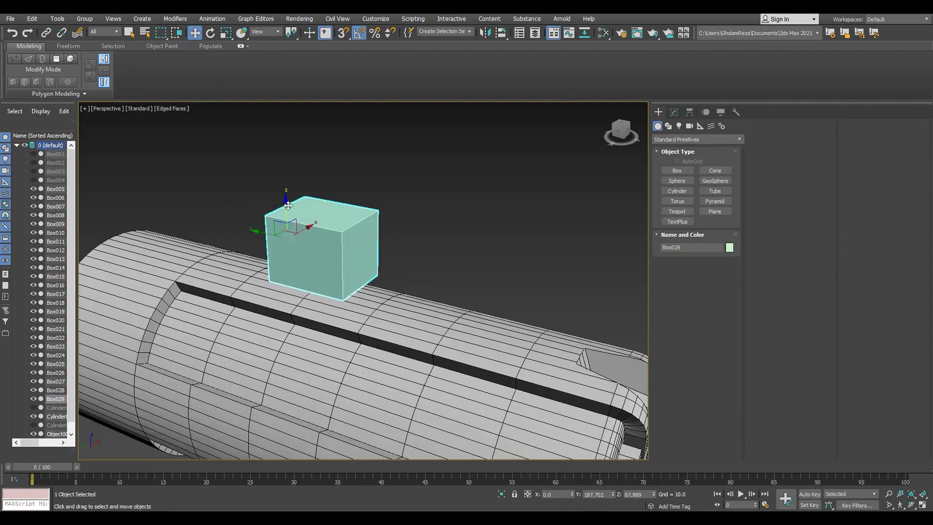
- Lengthen the box along the cylinder, add Edit Poly and lower its bottom vertices into the body
click(674, 112)
drag(726, 428, 713, 351)
alt+middle_drag(354, 333, 376, 309)
click(731, 223)
key(1)
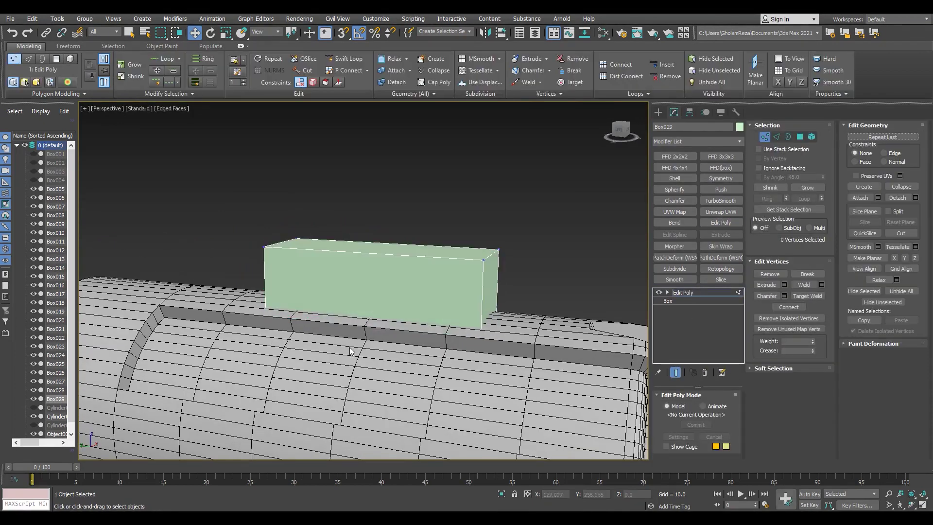
drag(462, 354, 493, 282)
key(1)
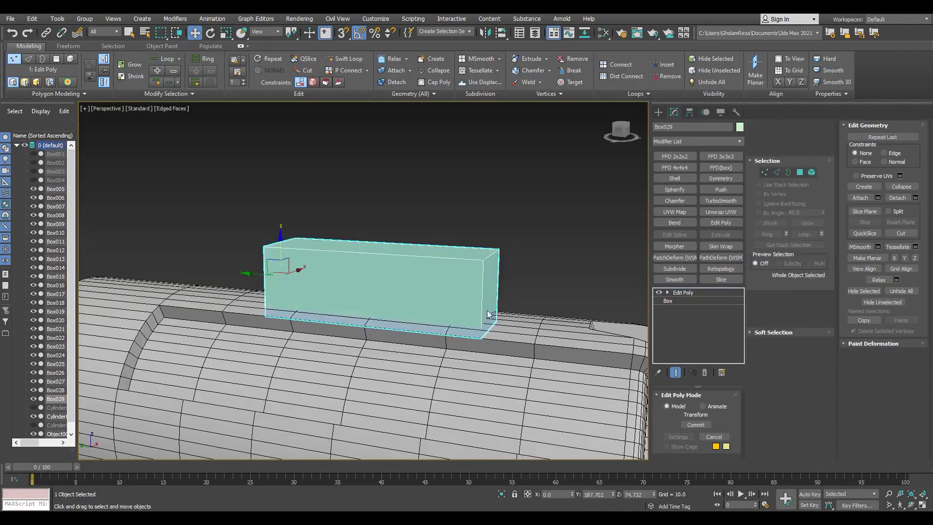
- Move the long box's pivot to the centre of the cylinder
scroll(487, 316, down, 5)
alt+middle_drag(486, 310, 377, 270)
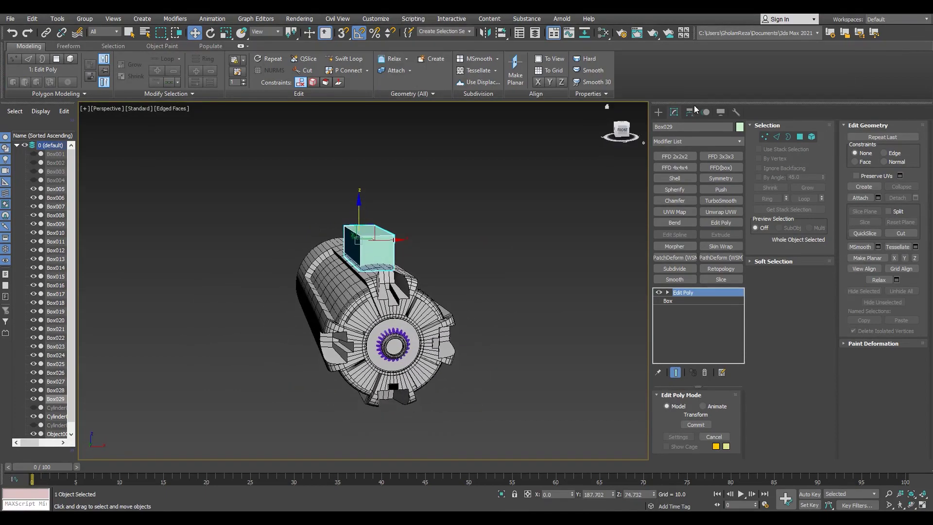
key(Insert)
click(674, 113)
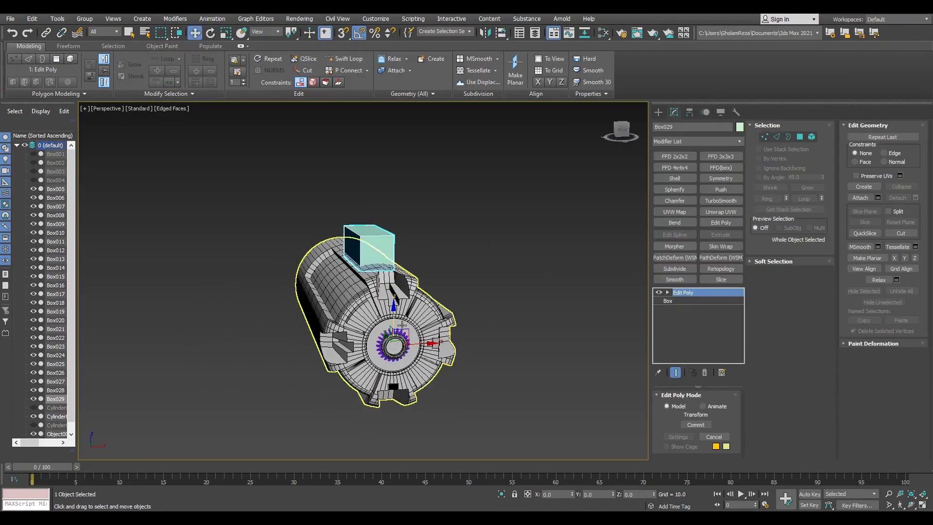
- Rotate-clone the long box around the cylinder with 3 copies and subtract the boxes from Cylinder002 with ProBoolean
alt+middle_drag(387, 324, 417, 326)
drag(404, 320, 370, 349)
click(491, 265)
click(490, 266)
click(468, 303)
alt+middle_drag(463, 303, 408, 299)
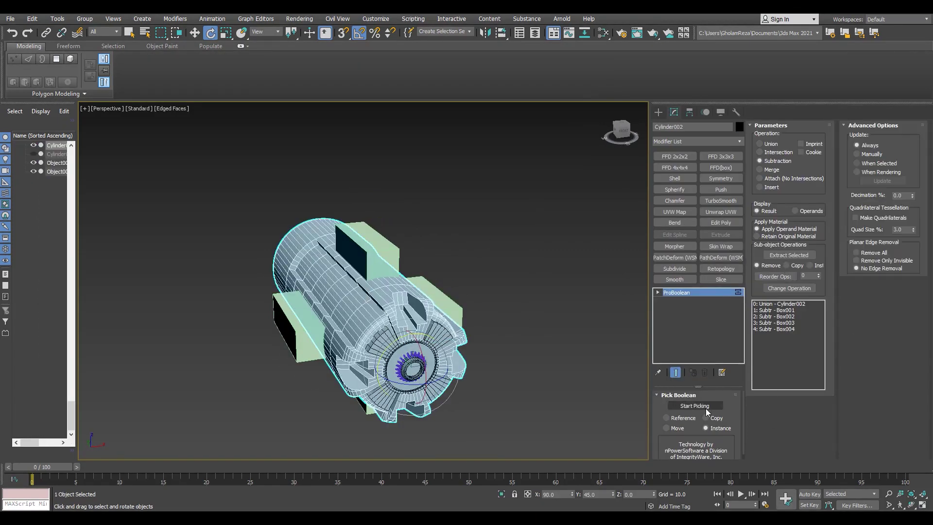
alt+middle_drag(387, 287, 311, 293)
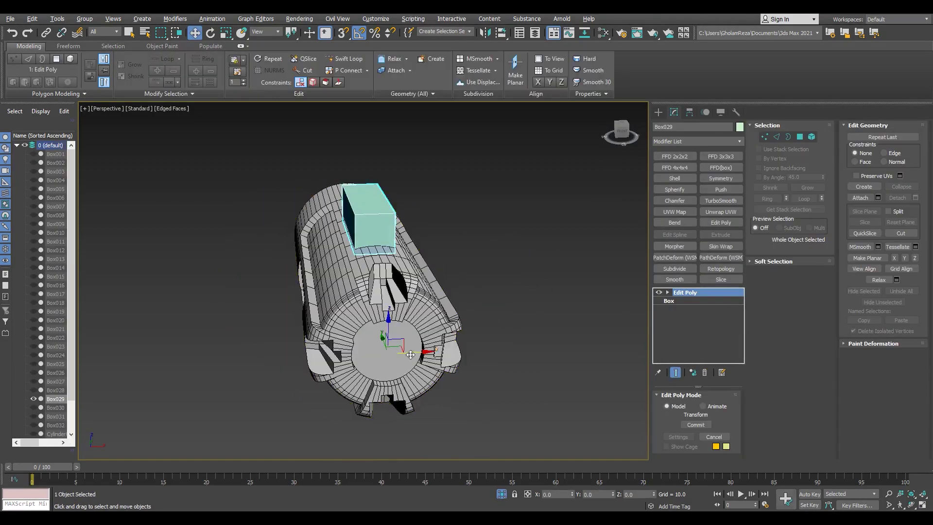
- Clone the cutter box beside the cylinder and lower its bottom vertices, deeper at the back end than at the front
shift+drag(410, 355, 537, 346)
click(463, 301)
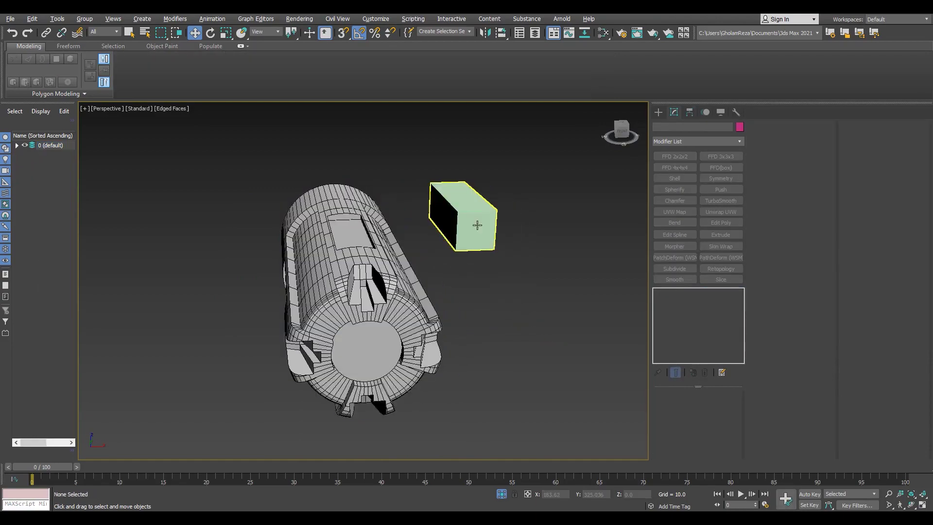
key(1)
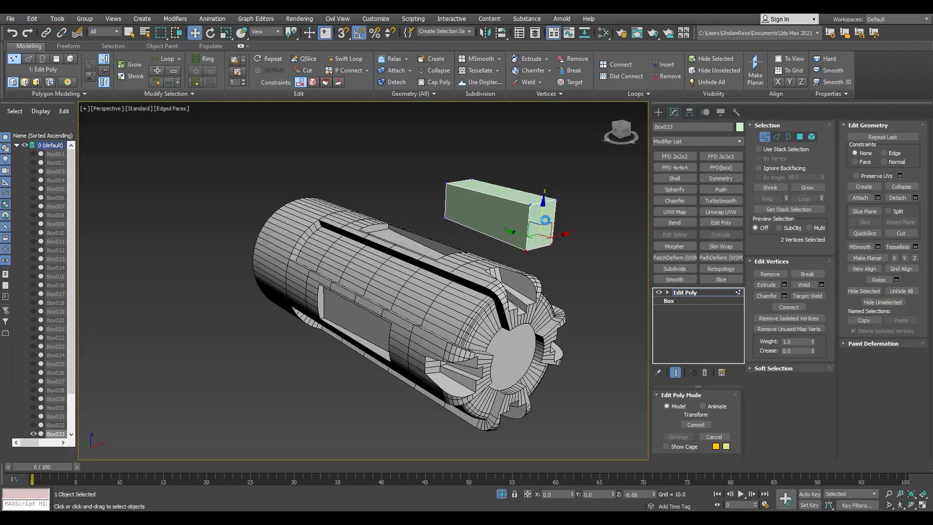
drag(434, 231, 480, 204)
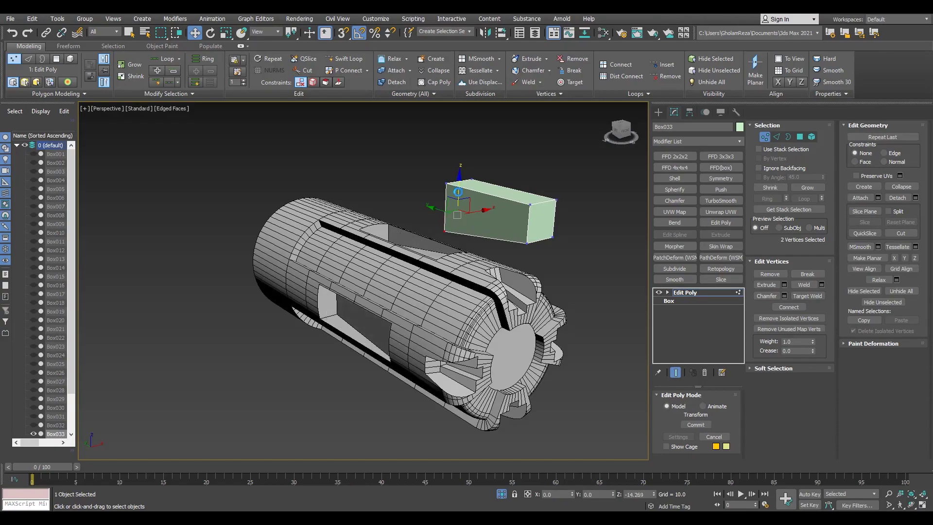
scroll(564, 230, up, 3)
drag(564, 229, 492, 264)
scroll(535, 205, up, 6)
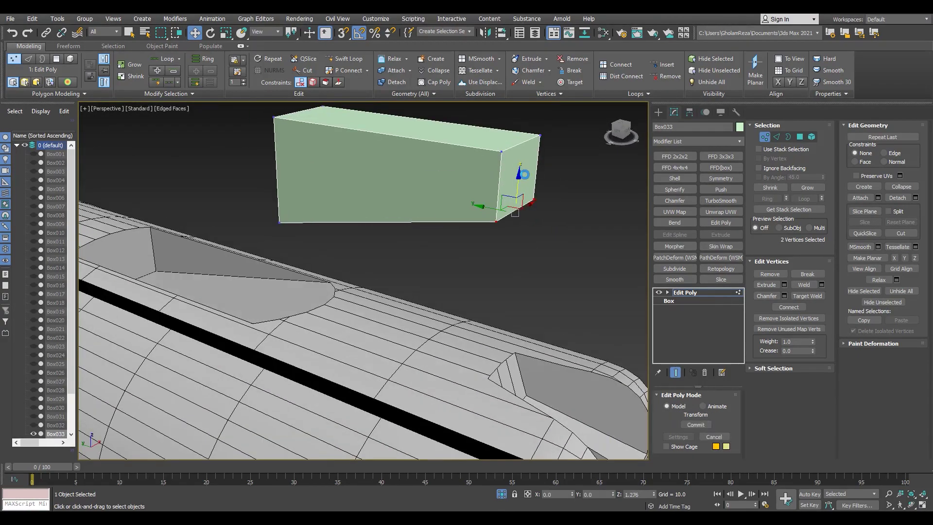
- Connect the long edges of the cloned box with one crosswise loop and add edge loops running along its length
scroll(442, 214, down, 8)
alt+middle_drag(442, 214, 517, 219)
scroll(469, 196, up, 3)
key(2)
click(454, 204)
key(alt+r)
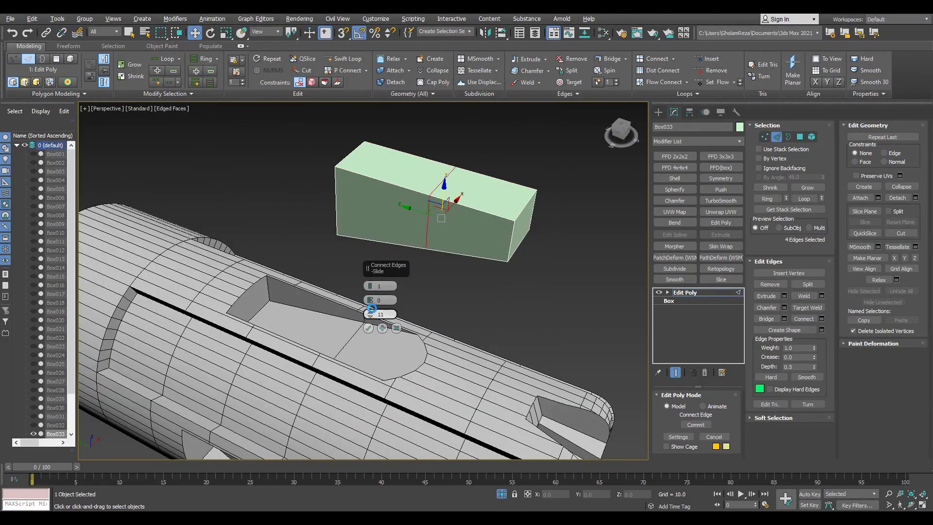
scroll(368, 313, up, 6)
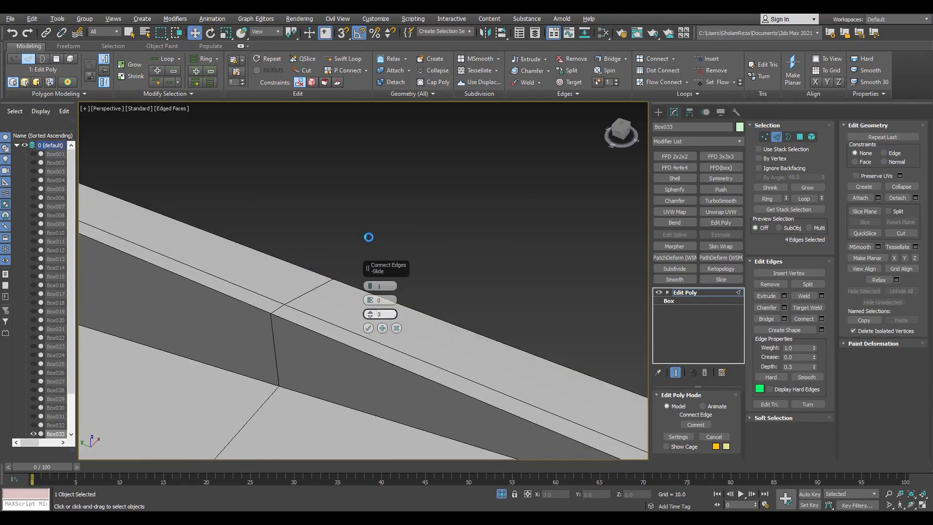
scroll(238, 255, down, 7)
scroll(265, 235, up, 2)
click(368, 328)
scroll(255, 222, up, 2)
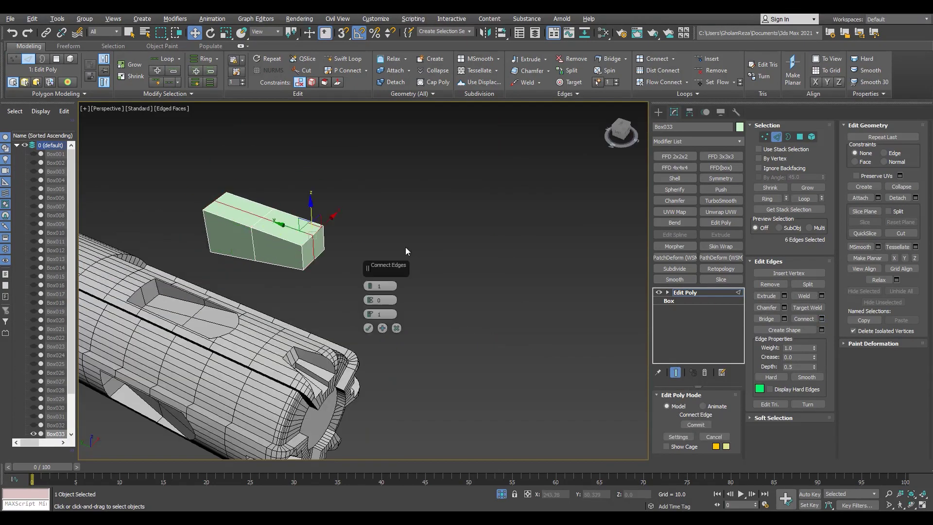
scroll(406, 250, up, 3)
- Bevel the two middle bottom polygons of the box's front half and lower them into a narrow strip
key(4)
alt+middle_drag(317, 304, 287, 279)
click(255, 230)
ctrl+click(268, 246)
scroll(289, 280, up, 2)
key(ctrl+shift+b)
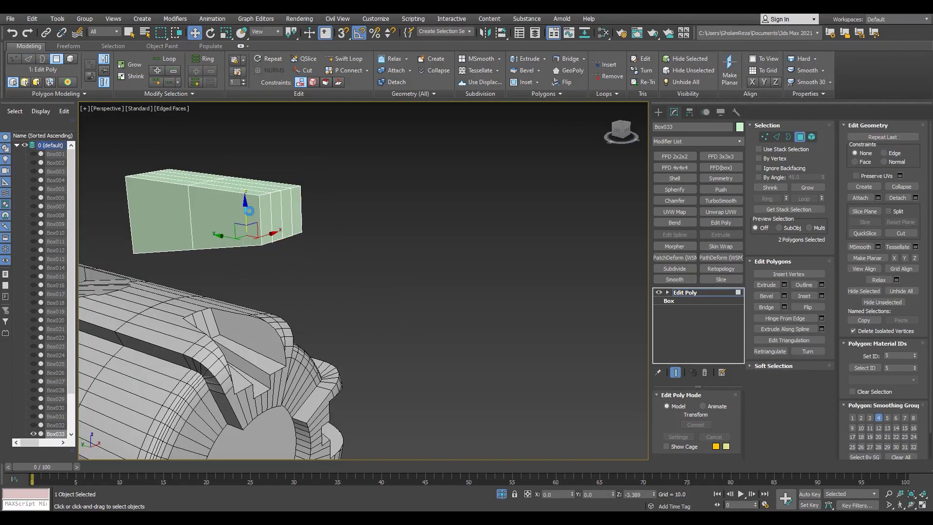
drag(249, 210, 249, 220)
- Raise the two front bottom edges of the narrow strip with the Edge constraint so the strip slopes up toward the front
alt+middle_drag(248, 223, 270, 278)
scroll(270, 278, up, 3)
key(2)
click(492, 260)
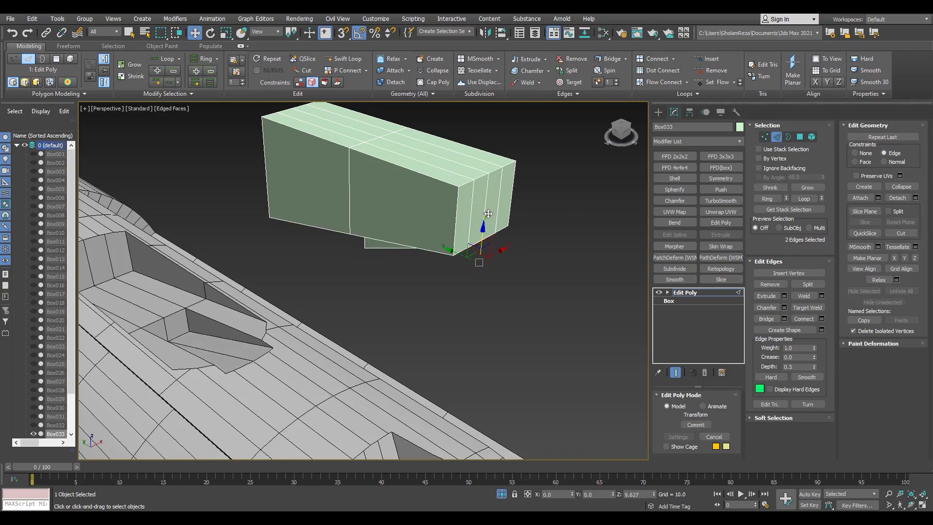
drag(487, 214, 488, 212)
alt+middle_drag(292, 248, 267, 272)
scroll(222, 270, down, 4)
scroll(271, 263, up, 2)
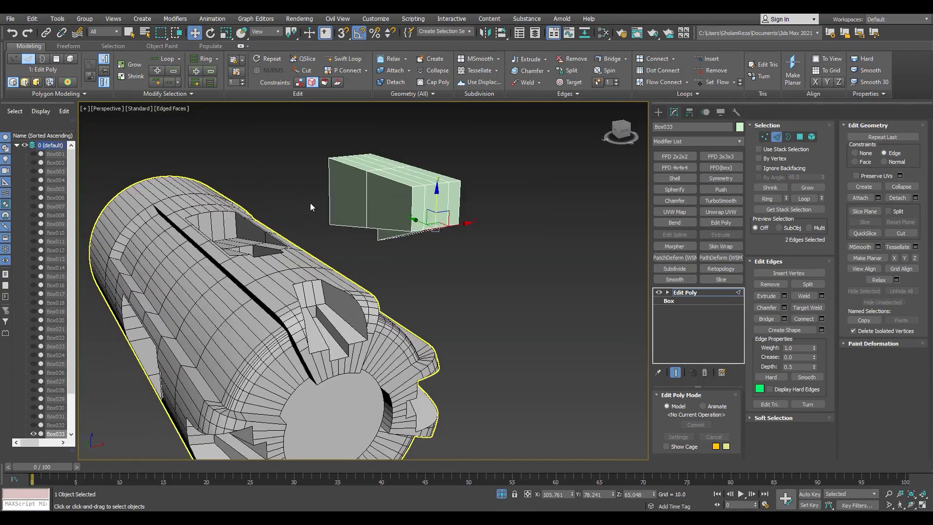
key(F3)
alt+middle_drag(311, 207, 347, 207)
key(1)
drag(474, 260, 412, 162)
key(F3)
key(r)
mouse_move(430, 209)
alt+middle_down()
mouse_move(401, 226)
mouse_move(369, 185)
alt+middle_up()
key(ctrl+z)
- Widen the back end of the box by scaling its end vertices along the X axis
key(F3)
drag(327, 160, 260, 296)
key(F3)
alt+middle_drag(287, 233, 256, 258)
scroll(257, 255, up, 3)
drag(267, 243, 253, 246)
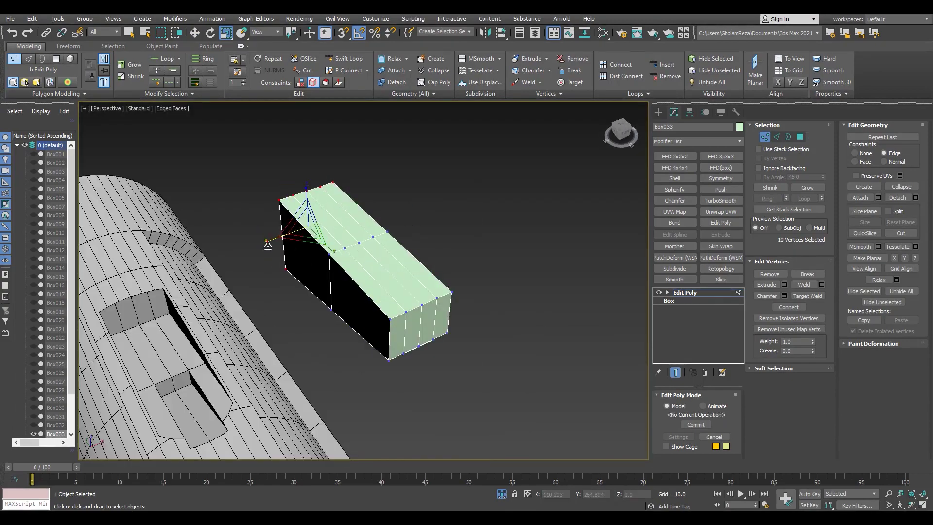
middle_drag(348, 266, 382, 262)
drag(304, 236, 297, 238)
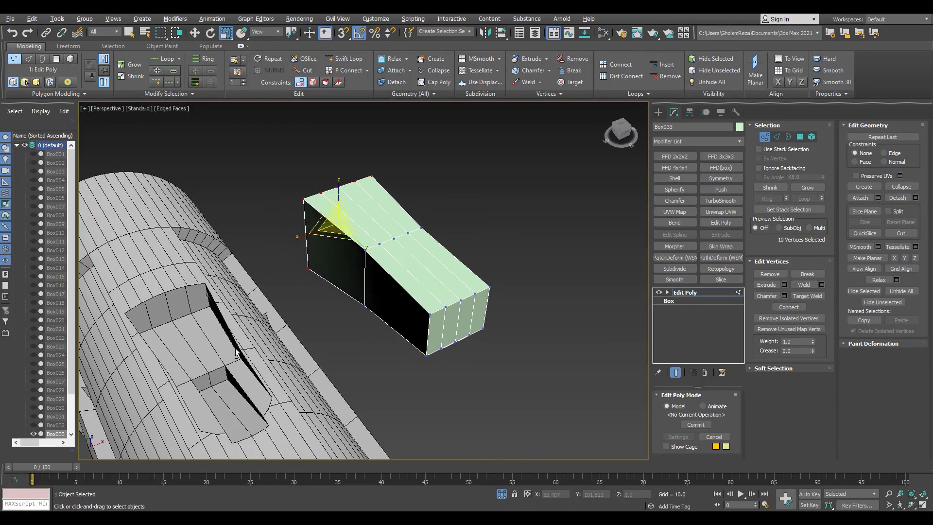
alt+middle_drag(235, 354, 389, 273)
scroll(212, 272, up, 4)
scroll(311, 272, down, 5)
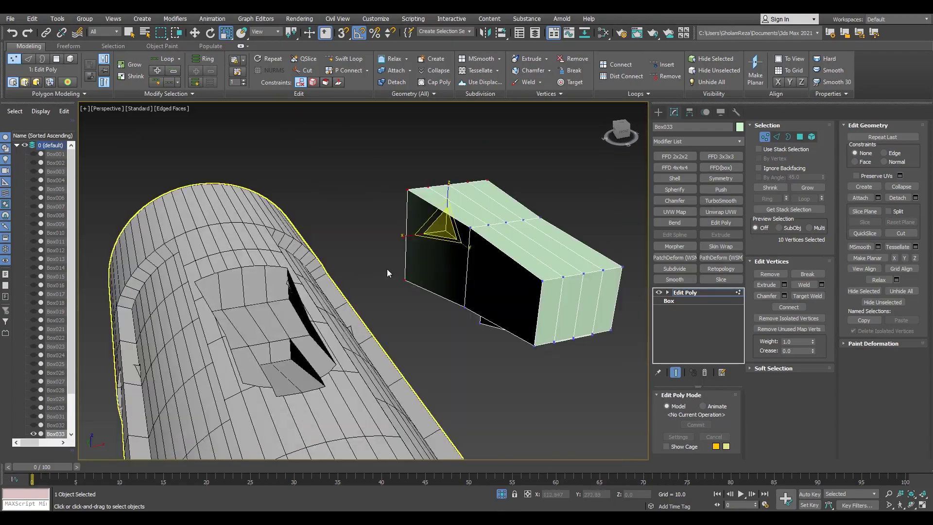
drag(408, 237, 408, 237)
- Connect the vertical edges of the box to add horizontal edge loops around its sides
alt+middle_drag(399, 248, 301, 335)
scroll(301, 335, down, 3)
alt+middle_drag(364, 312, 437, 292)
key(2)
- Try to pull a row of four polygons on the box's back end outward along the cylinder
key(4)
drag(404, 275, 394, 262)
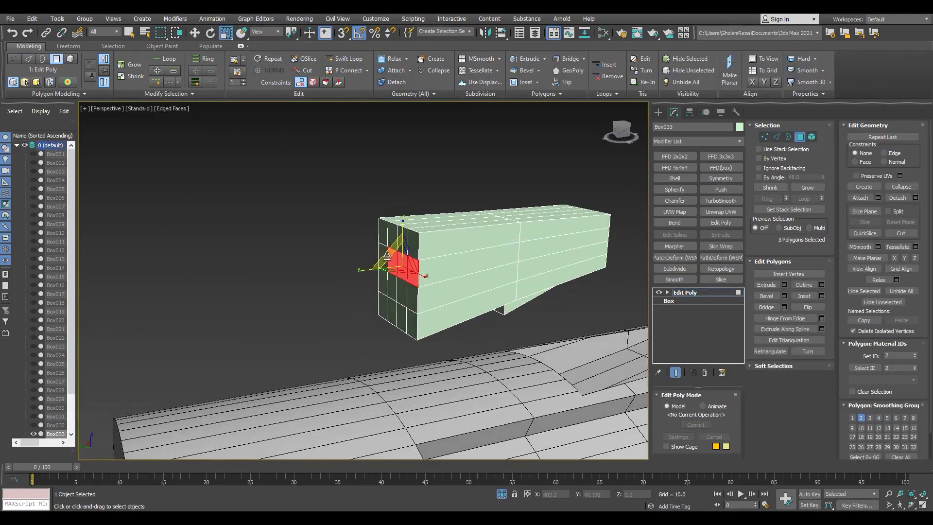
alt+middle_drag(394, 262, 301, 284)
scroll(340, 284, down, 2)
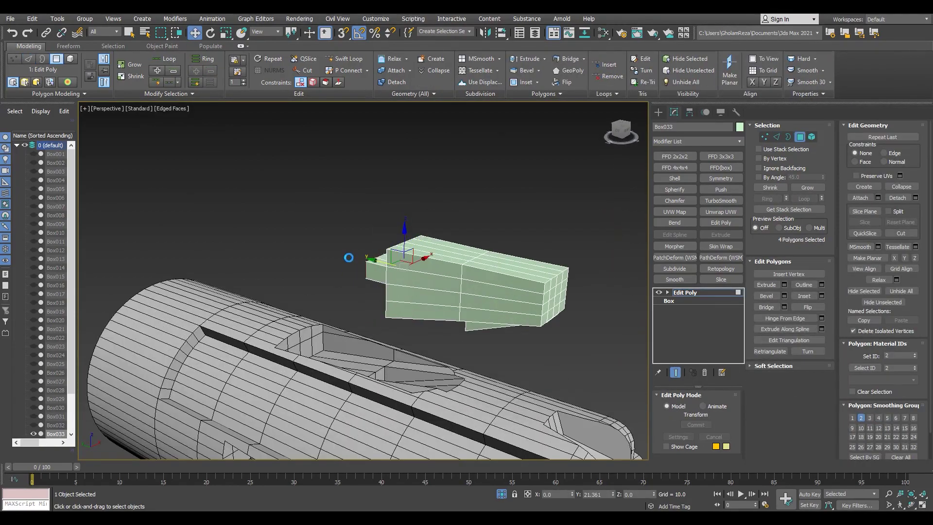
alt+middle_drag(384, 287, 459, 280)
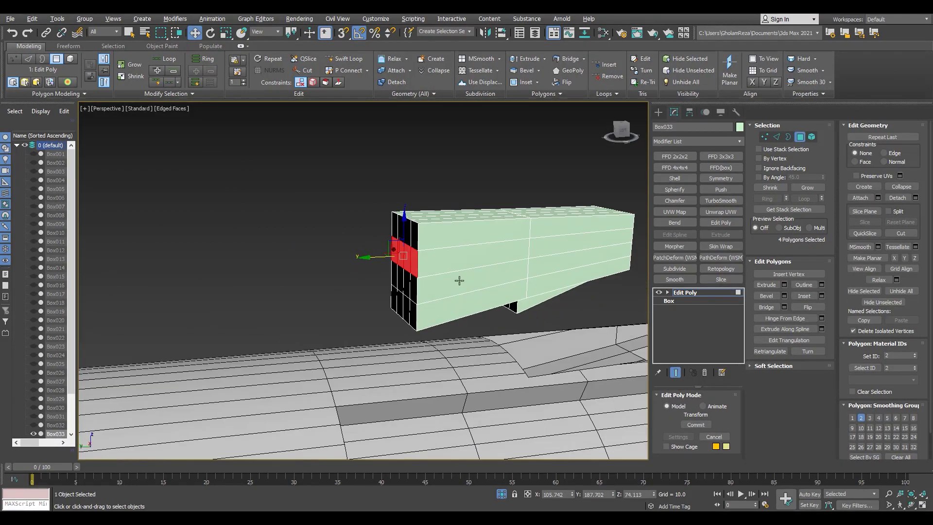
ctrl+click(394, 294)
alt+middle_drag(394, 295, 378, 334)
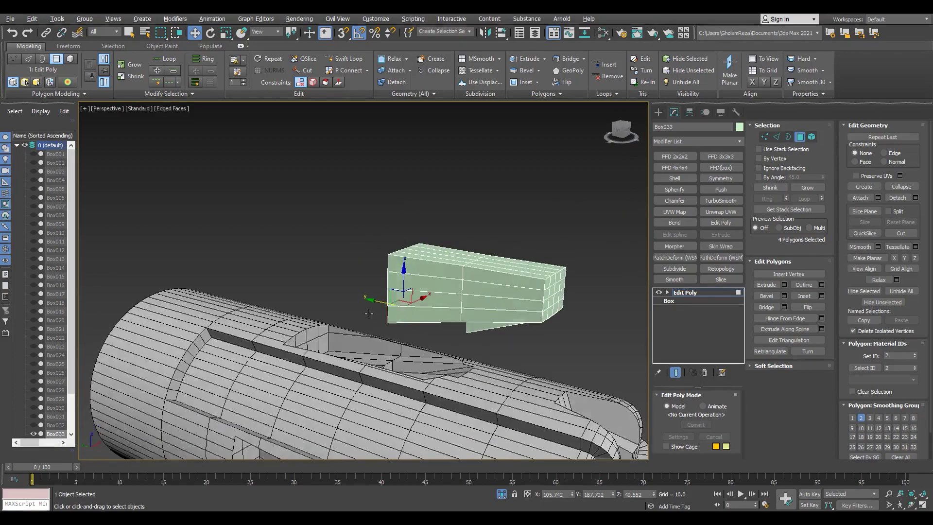
scroll(378, 334, up, 3)
drag(398, 280, 373, 273)
key(ctrl+z)
- Bevel the lower middle row of four back-end polygons, pull it outward and scale it to 53 percent along X
alt+middle_drag(374, 280, 432, 277)
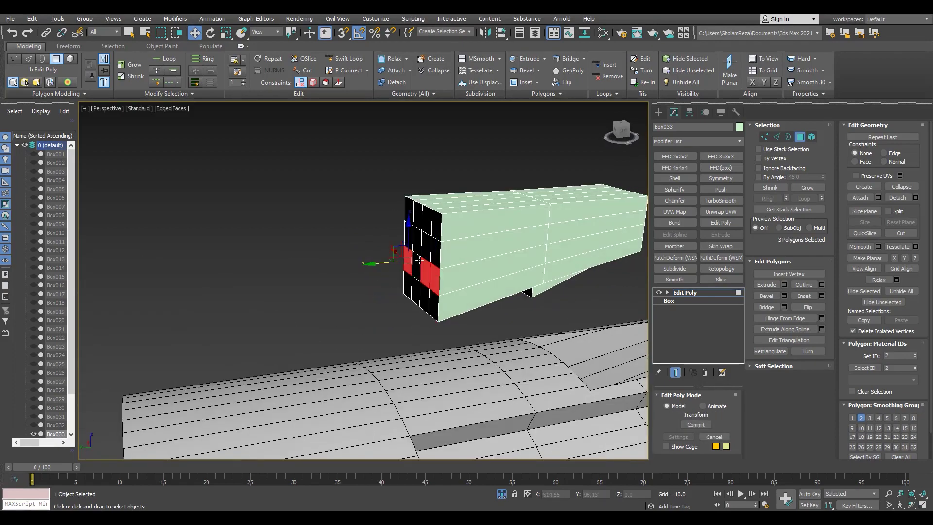
click(369, 328)
alt+middle_drag(371, 326, 376, 288)
key(r)
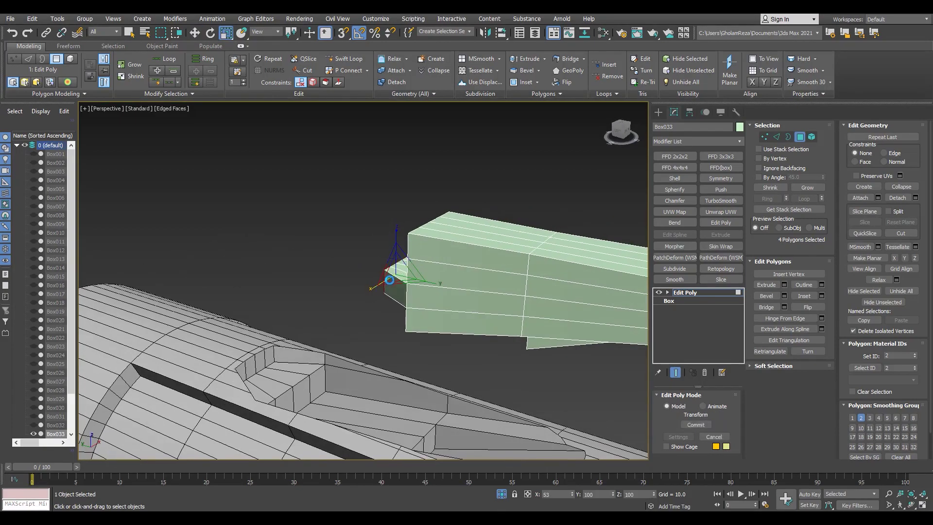
- Try to bevel the two middle polygons on the underside of the tapered extension
alt+middle_drag(331, 359, 533, 215)
click(403, 295)
ctrl+click(379, 297)
key(ctrl+shift+b)
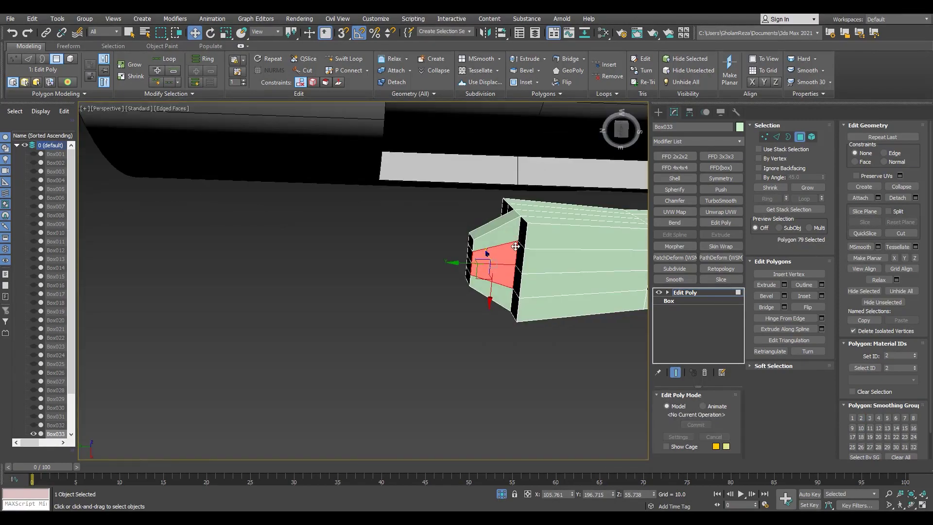
- Divide the tapered extension's underside crosswise, and bevel and lower its two middle outer polygons
scroll(515, 247, up, 3)
click(497, 246)
key(2)
key(4)
alt+middle_drag(486, 253, 427, 229)
key(ctrl+shift+b)
click(385, 328)
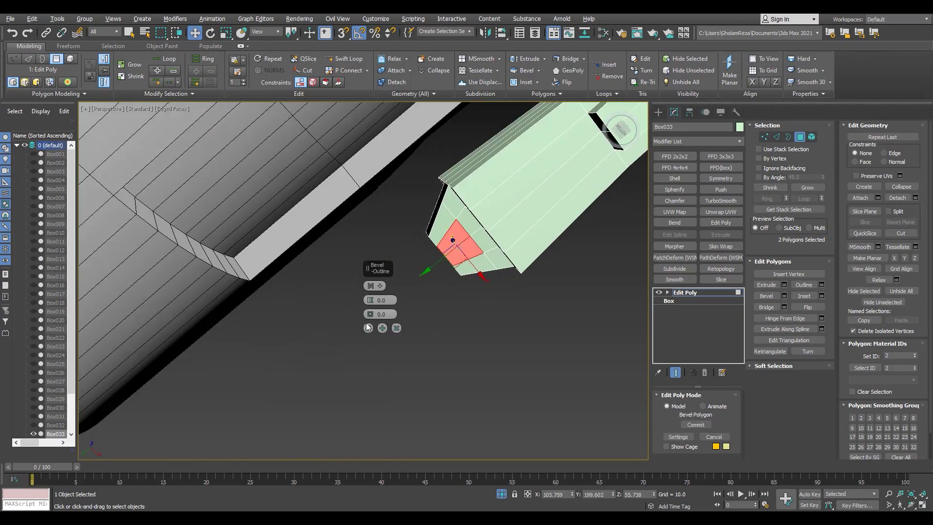
click(367, 327)
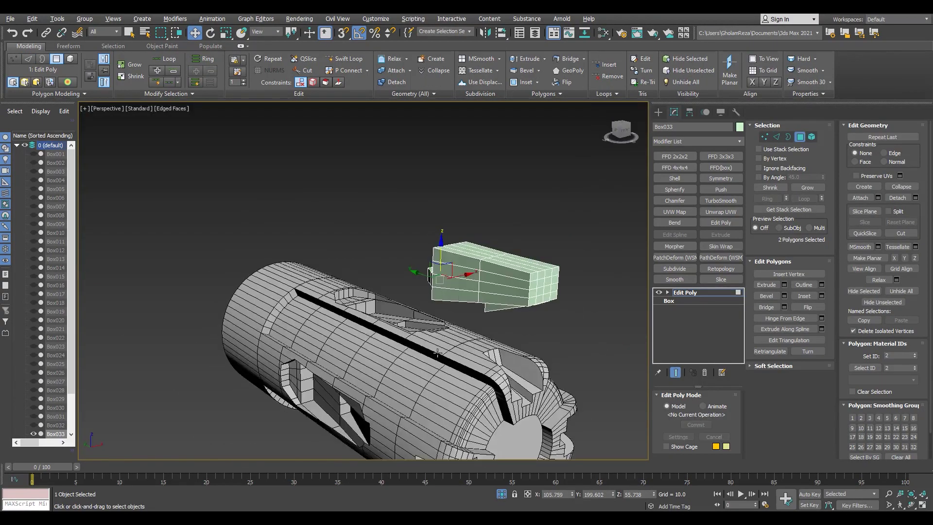
scroll(454, 236, up, 3)
scroll(361, 309, up, 3)
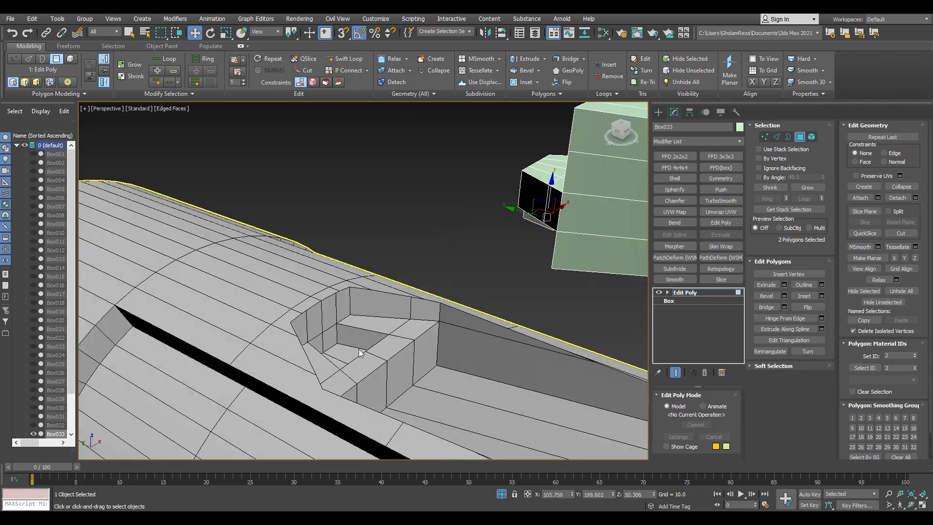
- Check the carved recess without edge display, leave polygon editing and exit isolation with the cylinder selected
scroll(350, 316, down, 5)
key(F4)
alt+middle_drag(330, 316, 322, 294)
scroll(323, 294, down, 1)
key(4)
click(343, 346)
scroll(340, 346, up, 3)
alt+middle_drag(265, 346, 287, 321)
scroll(252, 352, down, 2)
key(F4)
key(alt+q)
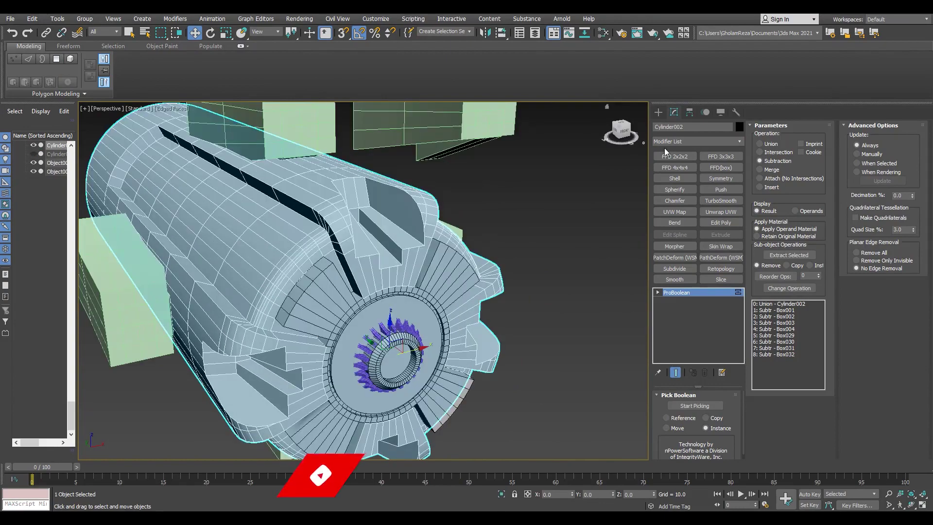
- Add an Edit Poly modifier to the cylinder and select the rectangular patch of polygons on its upper left side between the slots
click(721, 223)
key(4)
scroll(195, 184, up, 5)
click(158, 206)
ctrl+click(166, 193)
ctrl+click(176, 181)
ctrl+click(190, 173)
ctrl+click(199, 163)
ctrl+click(209, 151)
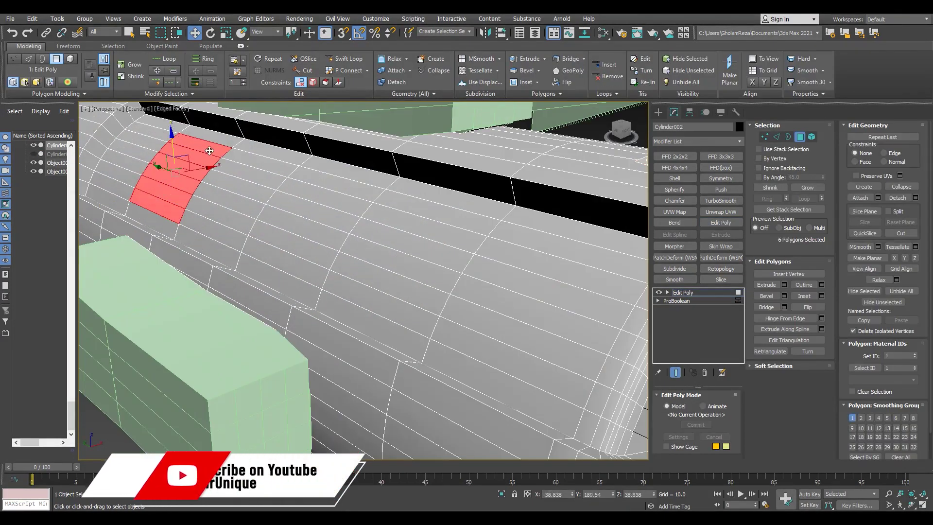
scroll(347, 194, down, 2)
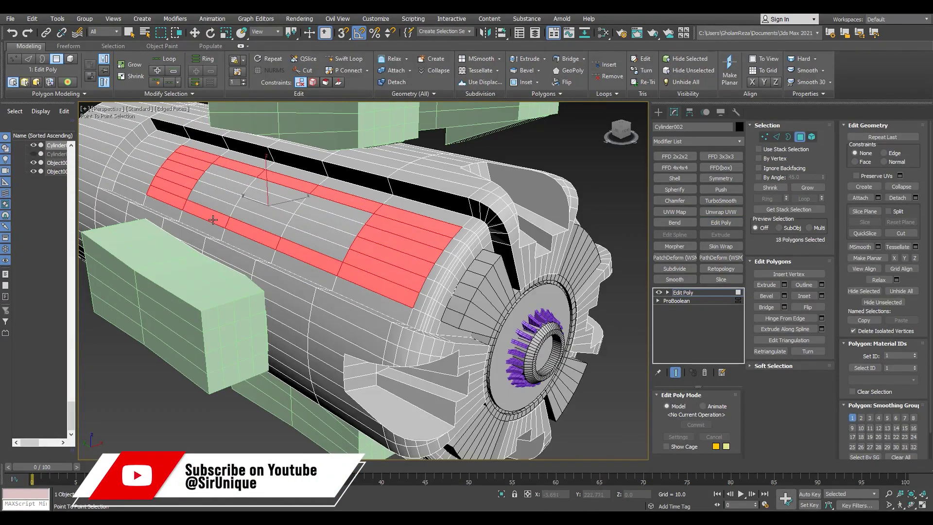
ctrl+click(260, 209)
ctrl+click(272, 198)
scroll(265, 202, down, 5)
scroll(265, 202, up, 5)
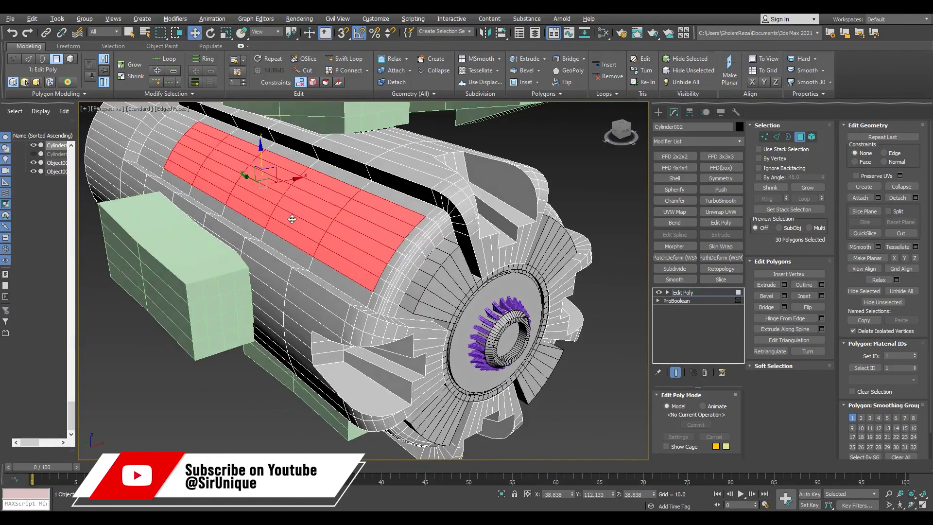
- Hinge the upper left polygon patch from its edge by an angle of 30 with one segment
alt+middle_drag(291, 214, 335, 210)
alt+middle_drag(505, 330, 486, 336)
scroll(372, 248, up, 4)
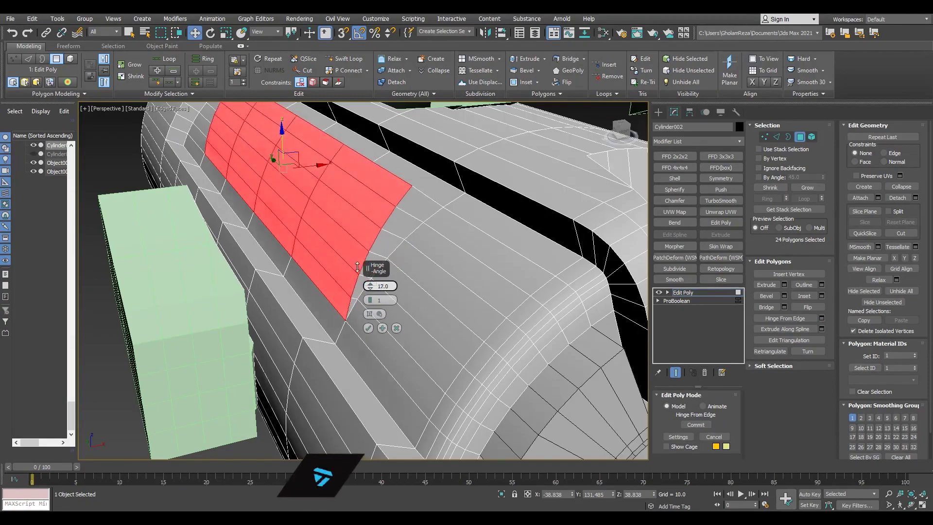
drag(357, 266, 352, 255)
scroll(293, 243, down, 4)
mouse_move(294, 243)
alt+middle_down()
mouse_move(265, 212)
mouse_move(297, 239)
alt+middle_up()
scroll(264, 211, up, 2)
scroll(297, 239, up, 3)
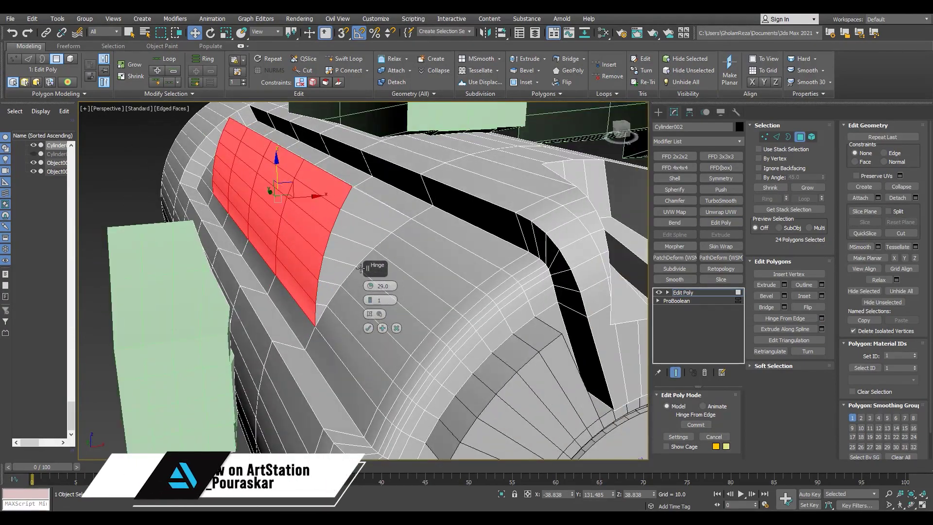
key(Return)
scroll(377, 272, down, 4)
scroll(352, 256, up, 2)
alt+middle_drag(377, 281, 357, 233)
scroll(308, 209, up, 5)
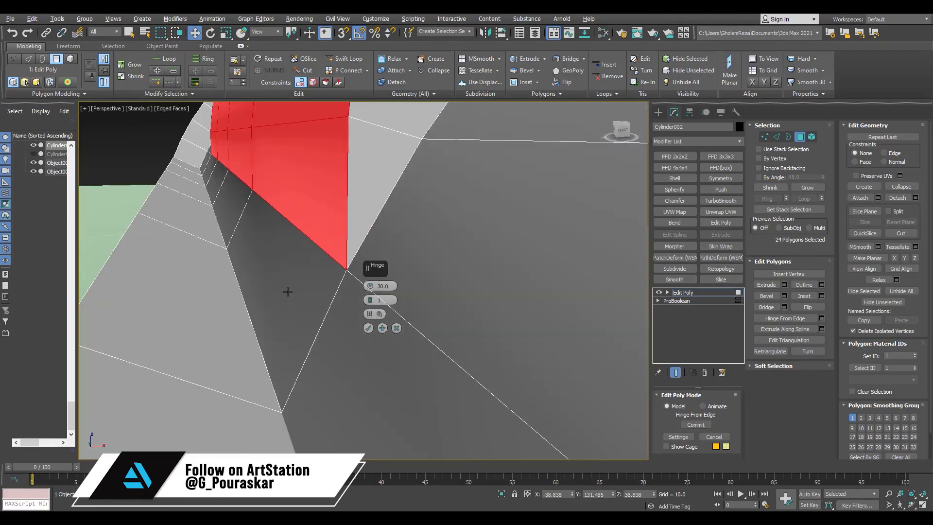
scroll(275, 286, down, 8)
scroll(275, 286, up, 4)
mouse_move(275, 286)
alt+middle_down()
mouse_move(252, 272)
mouse_move(277, 287)
alt+middle_up()
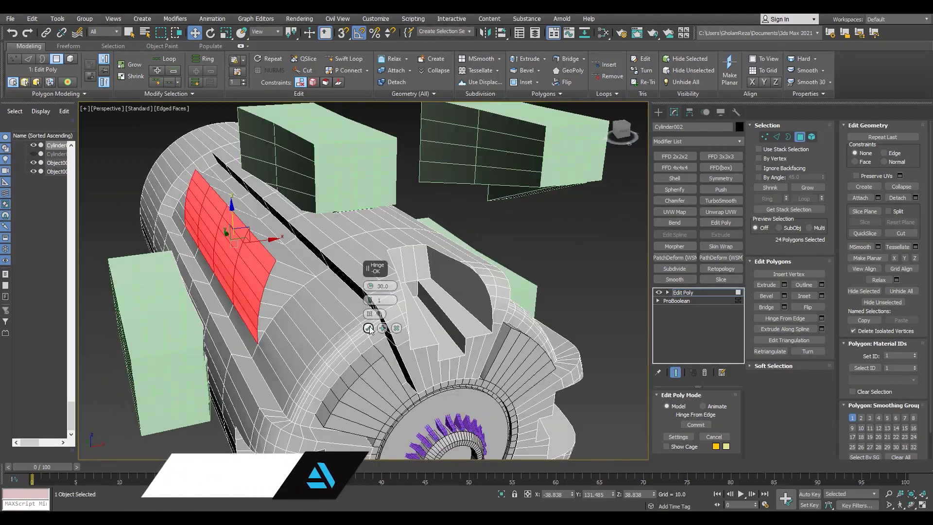
click(368, 327)
- Hinge the matching polygon patch on the cylinder's upper right side by 30, picking a new hinge edge
alt+middle_drag(368, 321, 308, 269)
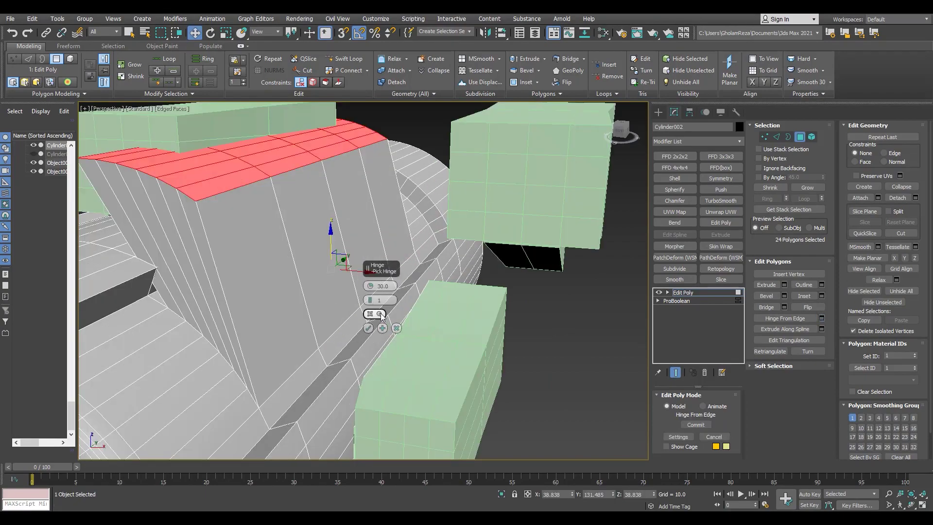
alt+middle_drag(350, 311, 364, 328)
scroll(360, 320, down, 3)
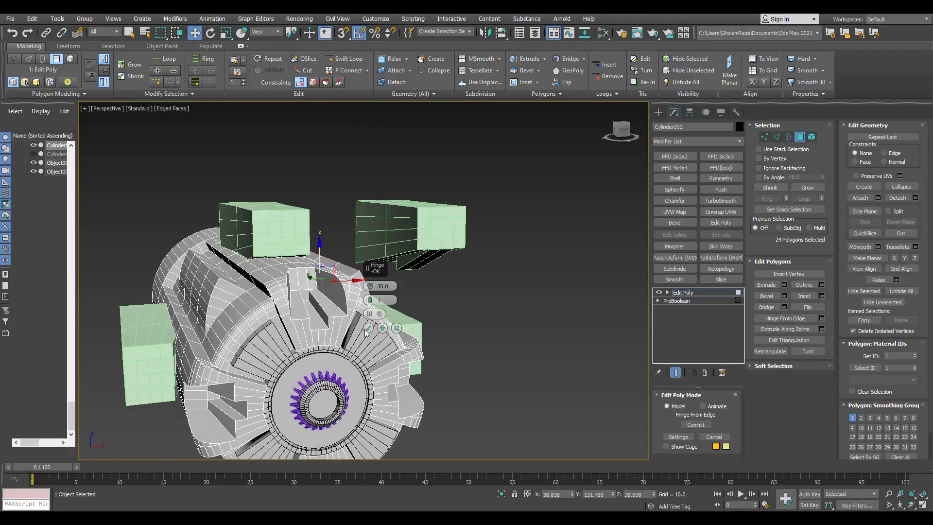
click(366, 329)
- Select the rectangular polygon patch on the cylinder's lower left side and hinge it from its edge by 30
alt+middle_drag(311, 311, 308, 260)
scroll(292, 272, up, 4)
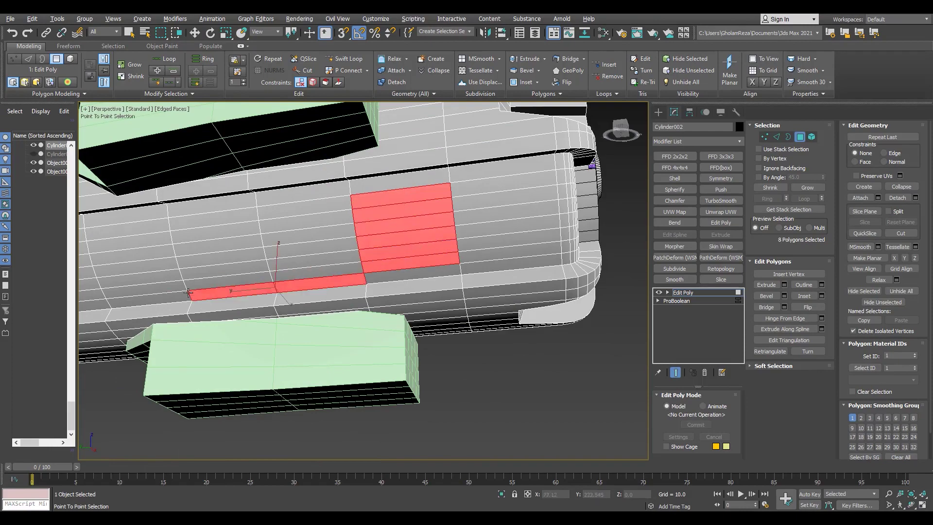
click(218, 267)
right_click(218, 268)
alt+middle_drag(218, 268, 242, 244)
scroll(243, 243, down, 5)
scroll(243, 243, up, 3)
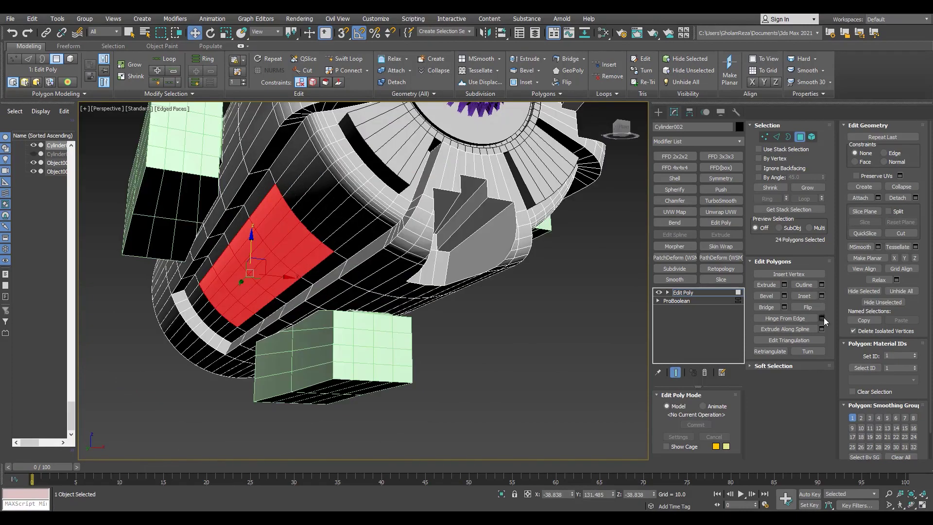
click(821, 319)
click(260, 196)
alt+middle_drag(260, 199, 257, 238)
click(368, 328)
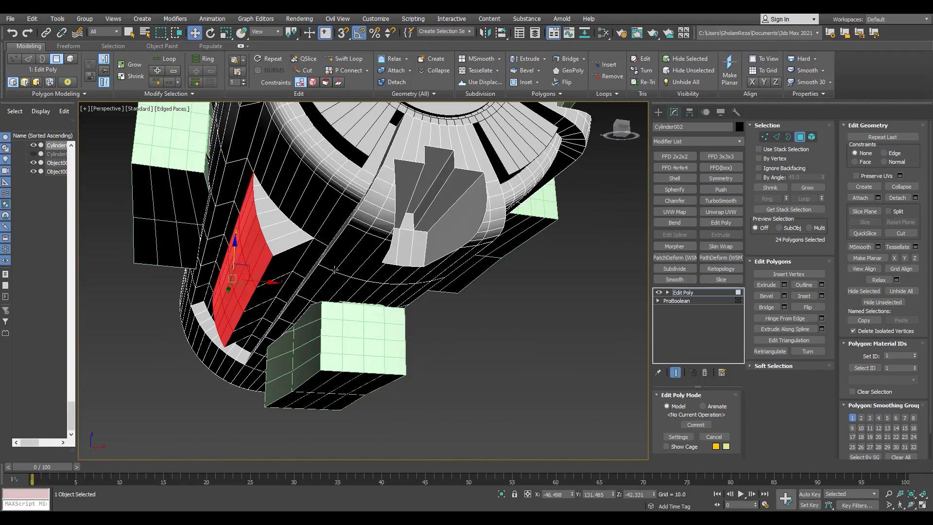
- Select the matching polygon patch on the cylinder's lower right side and hinge it by 30 from a newly picked edge
alt+middle_drag(389, 263, 343, 236)
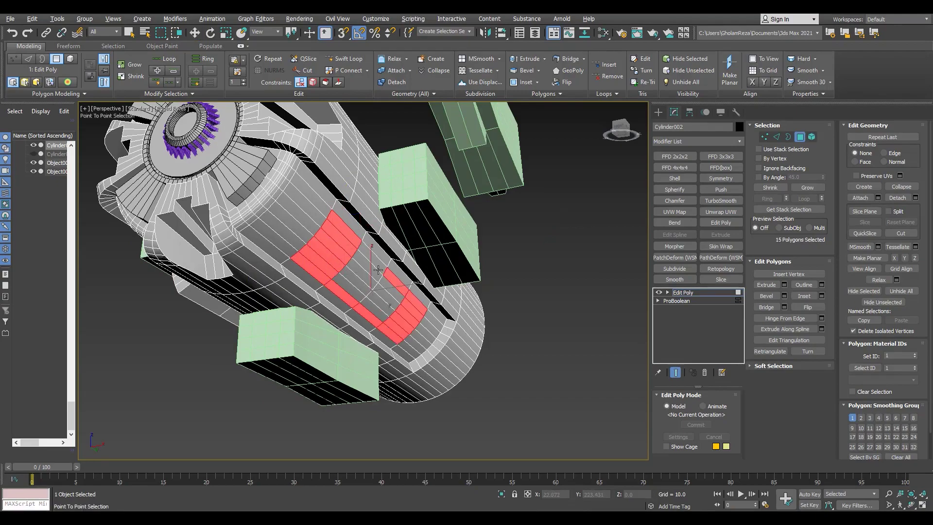
click(822, 318)
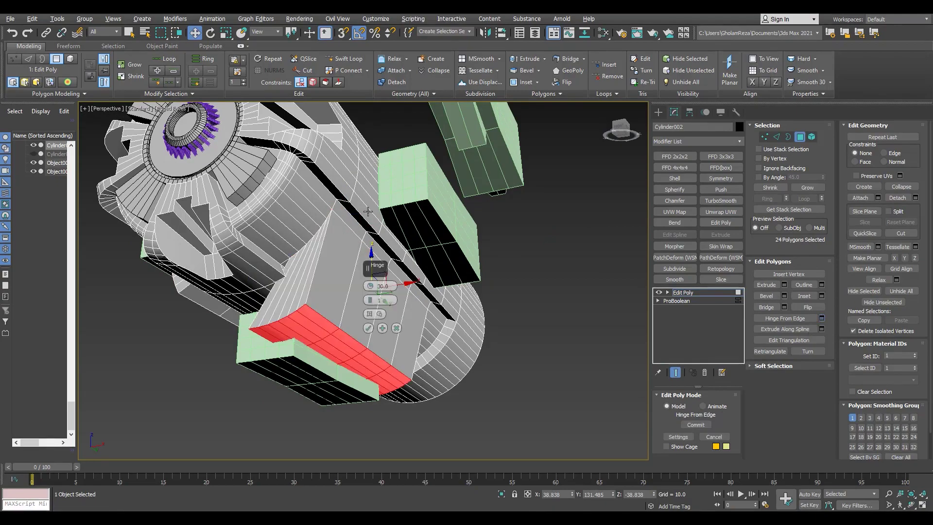
click(338, 225)
alt+middle_drag(338, 225, 301, 243)
click(368, 328)
alt+middle_drag(359, 291, 340, 301)
- Check the hinged patches with wireframe and shaded display, leave sub-object editing and isolate the cylinder
key(1)
scroll(331, 331, up, 8)
click(332, 333)
key(F3)
key(F3)
scroll(332, 334, down, 8)
alt+middle_drag(214, 292, 299, 262)
scroll(253, 263, down, 3)
scroll(275, 252, up, 4)
key(1)
key(alt+q)
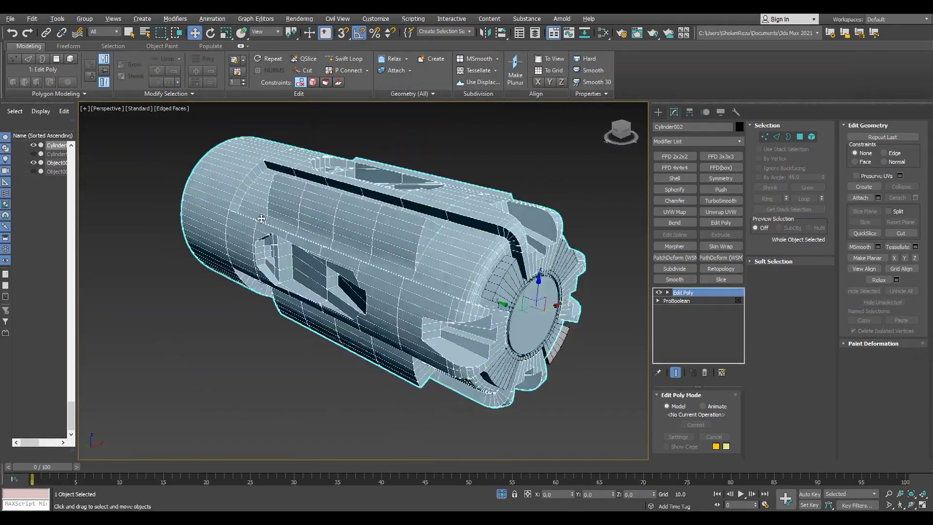
- Select all rear end vertices of the cylinder and move them toward the front along its axis to shorten the body
alt+middle_drag(168, 229, 209, 200)
key(1)
key(F3)
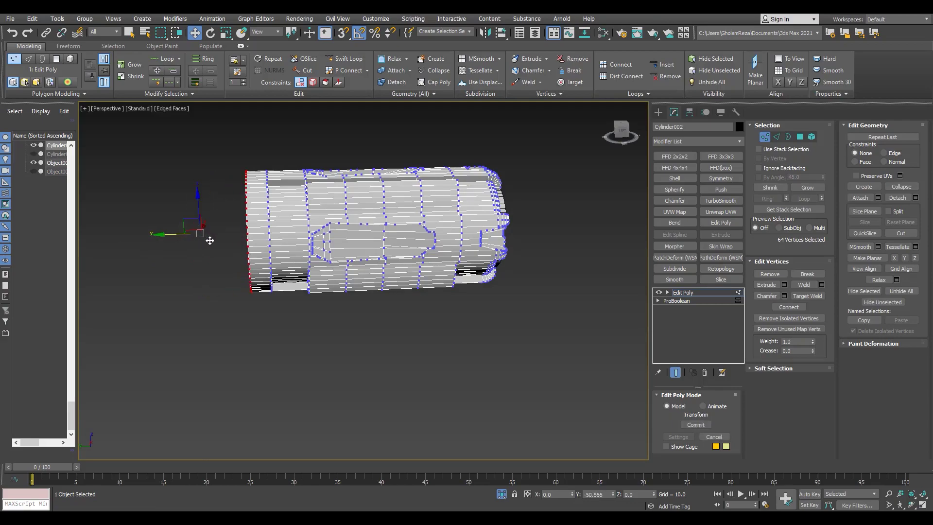
drag(210, 241, 217, 241)
- Delete the polygon capping the cylinder's rear end and select the open border
scroll(241, 228, up, 8)
alt+middle_drag(241, 221, 354, 204)
key(4)
click(354, 204)
key(Delete)
key(3)
click(406, 195)
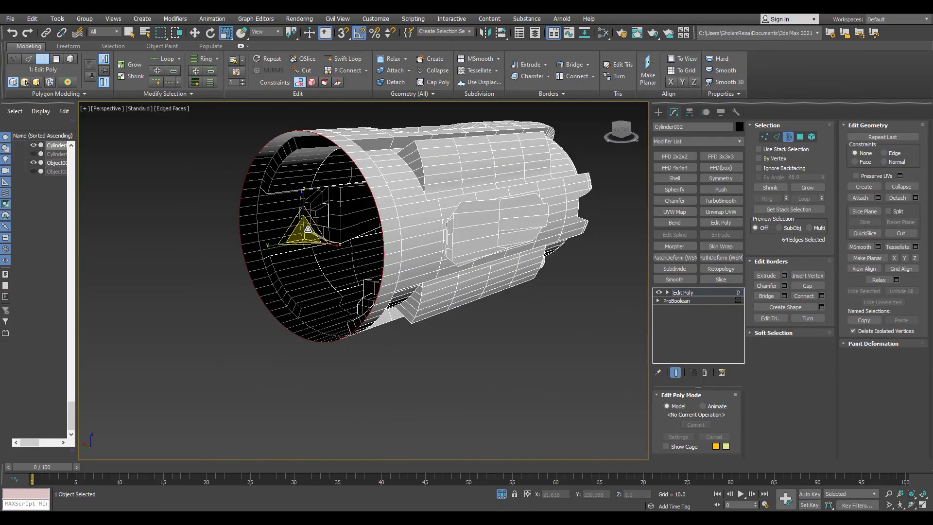
- Step the rear border inward and extend it backward into a slightly narrower neck
scroll(295, 256, up, 3)
key(w)
shift+drag(267, 249, 200, 281)
scroll(214, 277, down, 6)
alt+middle_drag(360, 262, 286, 248)
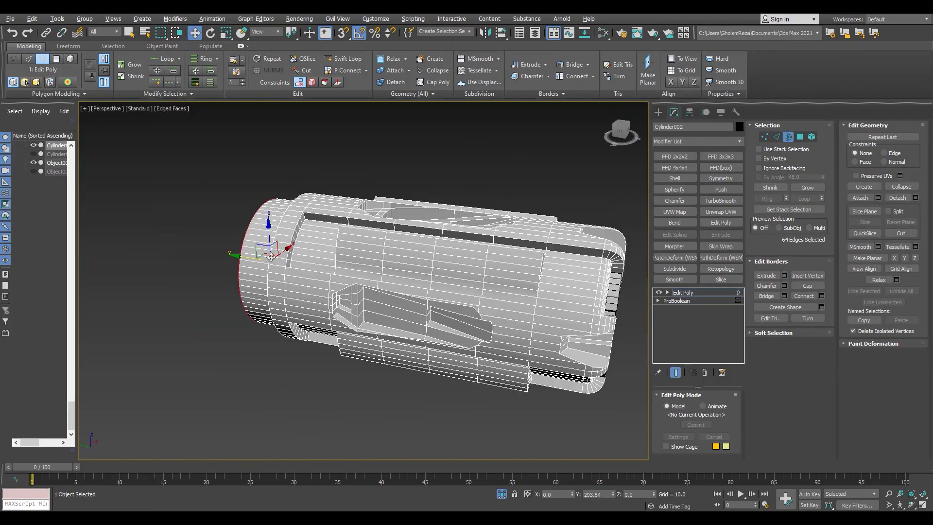
- Extend the neck's border outward into a wide flange and pull its rim backward to give it thickness
scroll(287, 243, up, 4)
key(r)
shift+drag(261, 253, 261, 228)
middle_drag(261, 228, 301, 223)
key(w)
drag(266, 251, 257, 249)
alt+middle_drag(388, 272, 411, 275)
- Leave border editing and draw a thin upright box about 84 long, 9 wide and 26 high over the flange's upper part in the front view
click(686, 293)
key(f)
scroll(404, 224, down, 3)
scroll(404, 225, up, 4)
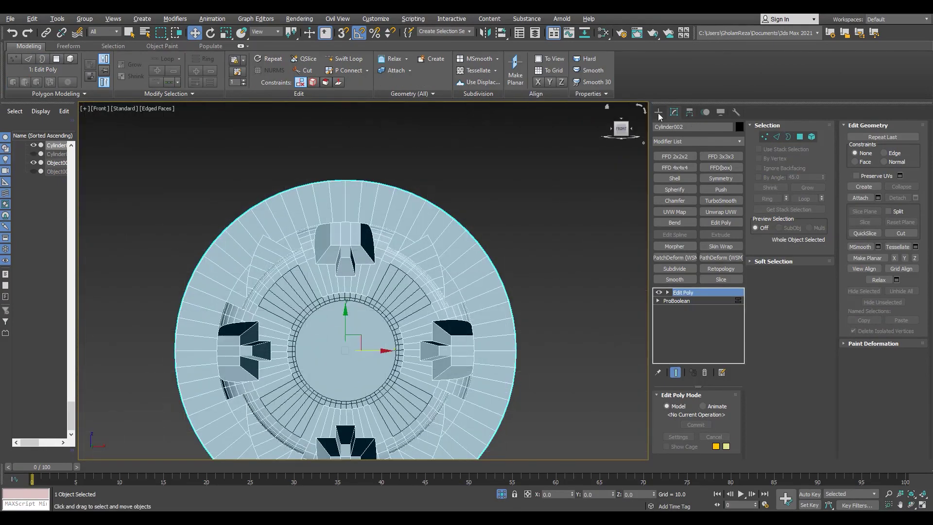
click(658, 112)
click(677, 170)
drag(339, 154, 350, 308)
key(w)
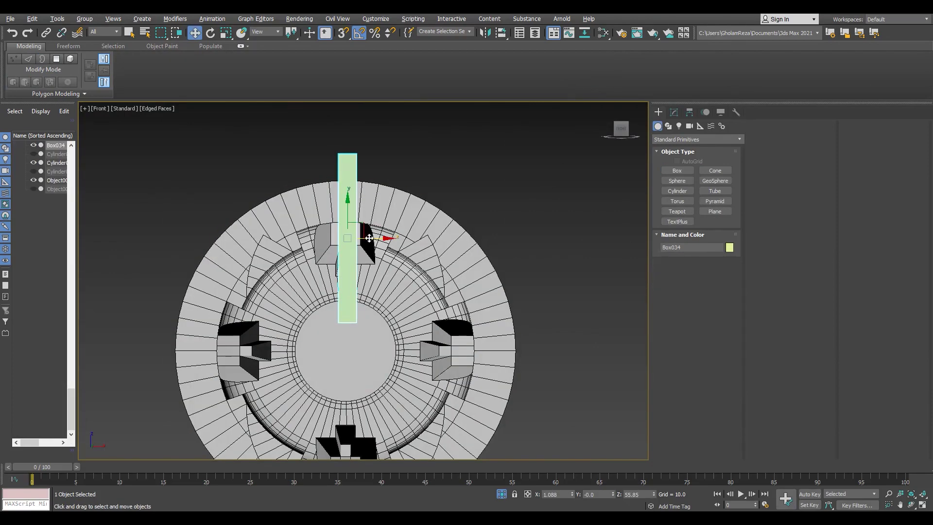
- Centre the thin box on the cylinder's axis and snap it against the flange's front face
key(g)
key(s)
drag(370, 238, 344, 139)
key(s)
key(p)
scroll(423, 367, down, 5)
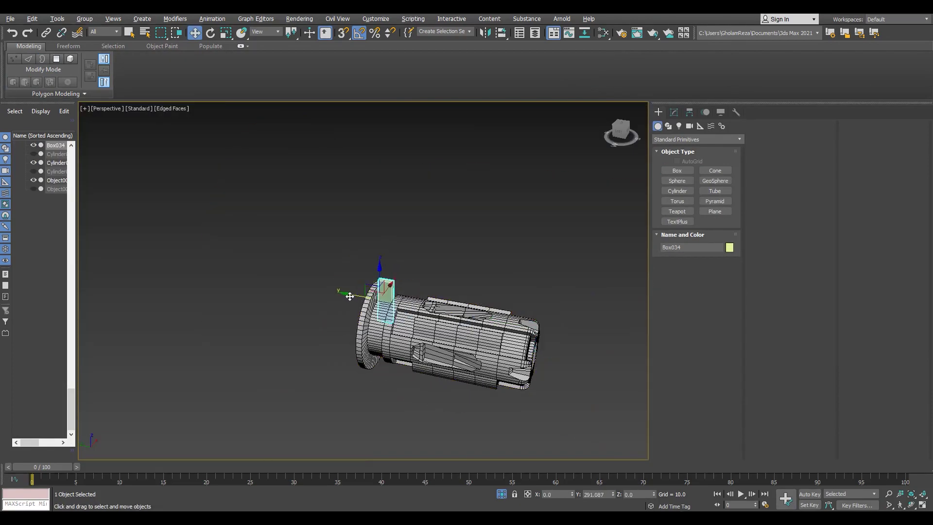
scroll(350, 296, up, 6)
key(s)
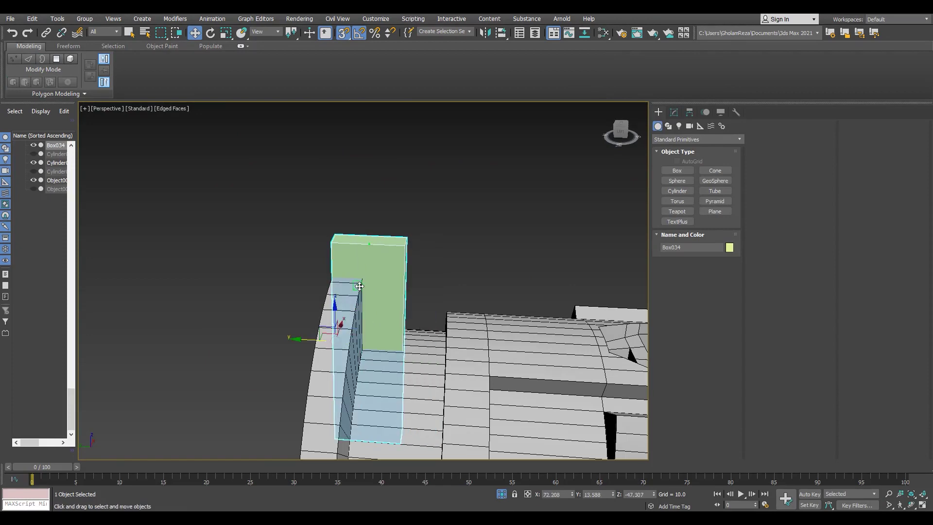
drag(360, 286, 362, 294)
key(s)
scroll(363, 296, up, 2)
alt+middle_drag(364, 297, 347, 284)
- Convert the box to an editable poly, reduce it to the flange's height and raise its bottom vertices to the neck surface
click(674, 112)
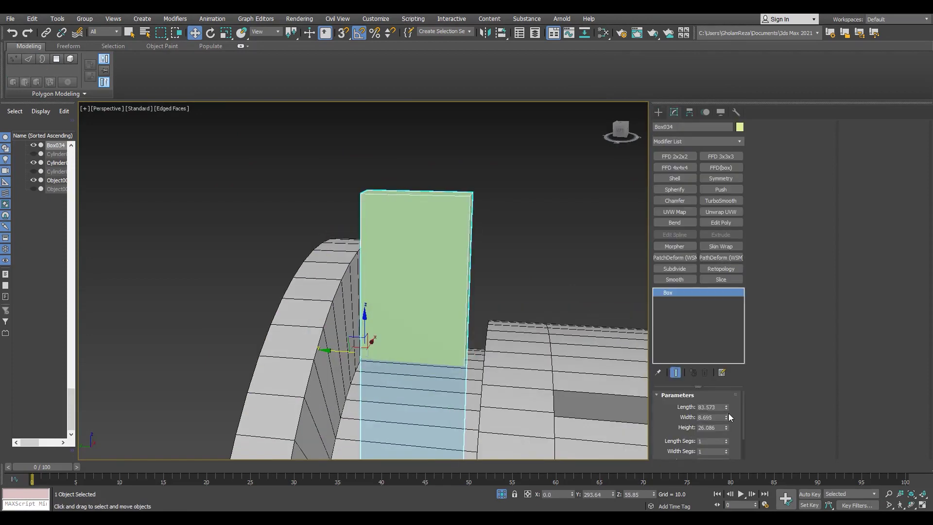
alt+middle_drag(236, 313, 272, 267)
scroll(243, 323, down, 3)
key(F3)
key(1)
key(F3)
key(F3)
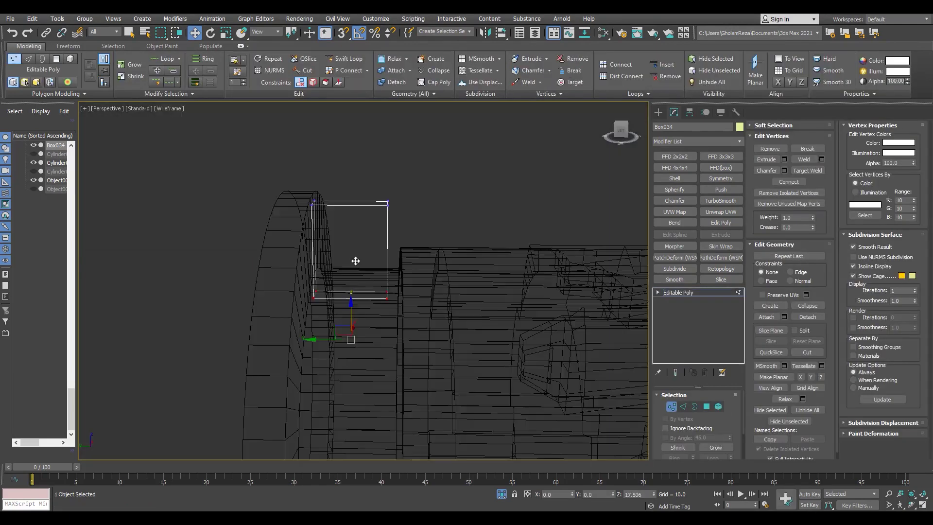
key(F3)
key(F3)
key(F3)
- Slide the box's upper front vertices back along their edges to form a sloped gusset and bend the slope with an added edge
drag(405, 189, 368, 212)
scroll(365, 207, up, 3)
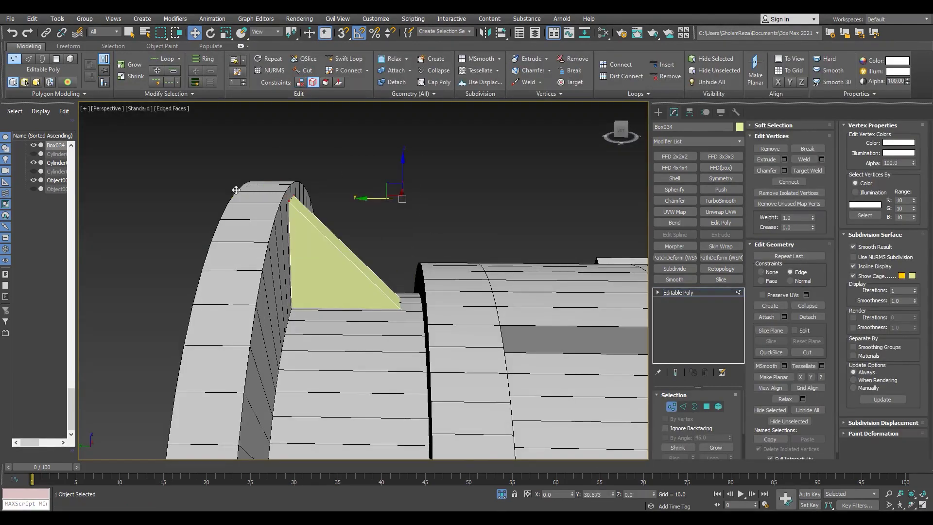
alt+middle_drag(355, 228, 315, 204)
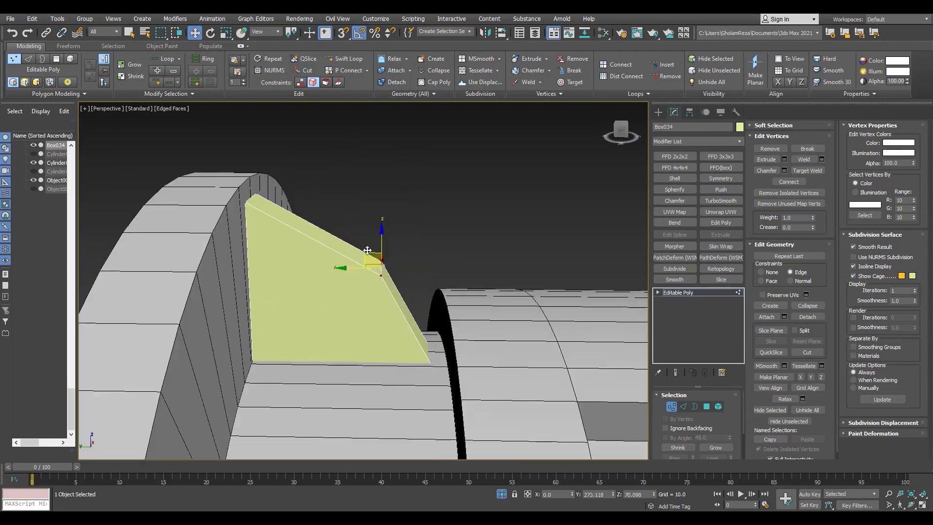
alt+middle_drag(351, 278, 316, 216)
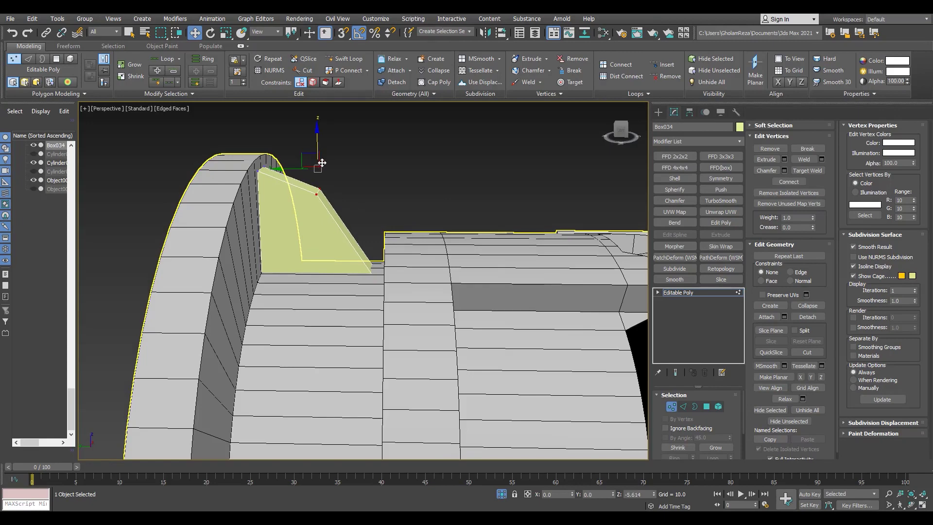
- Add another edge across the gusset's slope and move both intermediate vertex pairs inward in the left view to form a concave curve
key(2)
alt+middle_drag(372, 178, 318, 194)
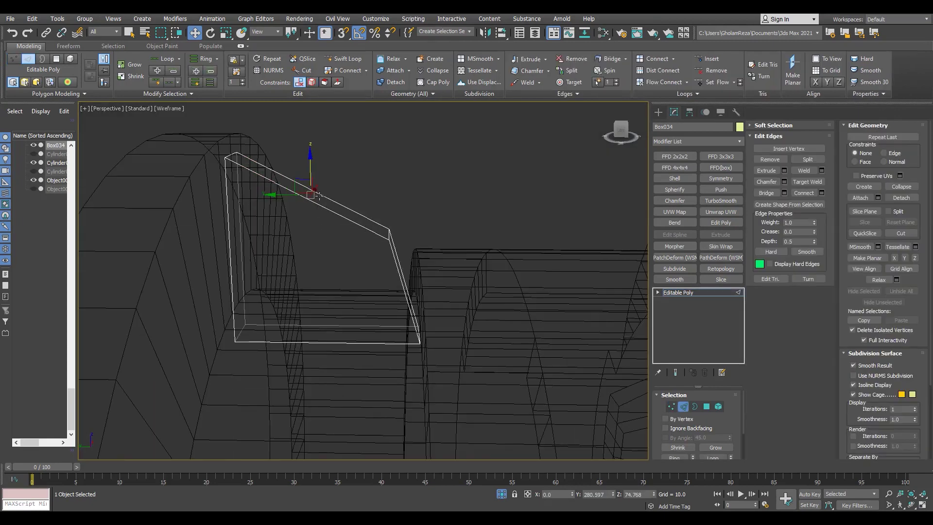
key(1)
key(l)
scroll(372, 243, up, 10)
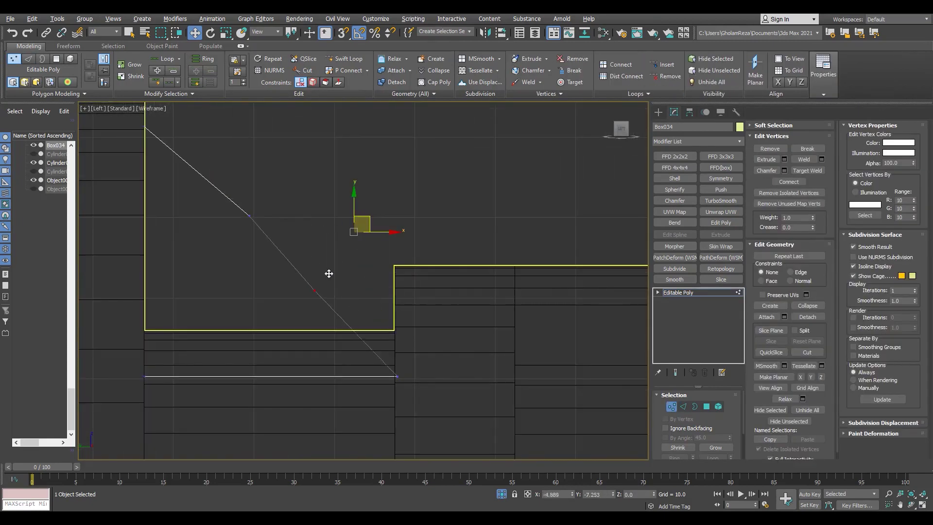
drag(329, 274, 310, 290)
drag(198, 274, 284, 168)
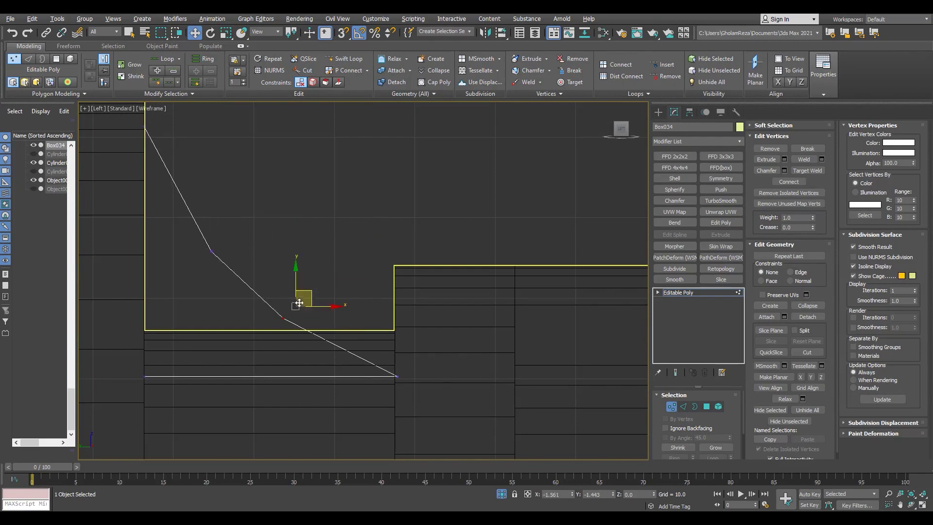
- Check the curved gusset in the perspective view and extend its bottom polygon downward into the neck
key(p)
key(F3)
scroll(384, 307, down, 2)
alt+middle_drag(383, 307, 354, 295)
key(F3)
key(F3)
key(1)
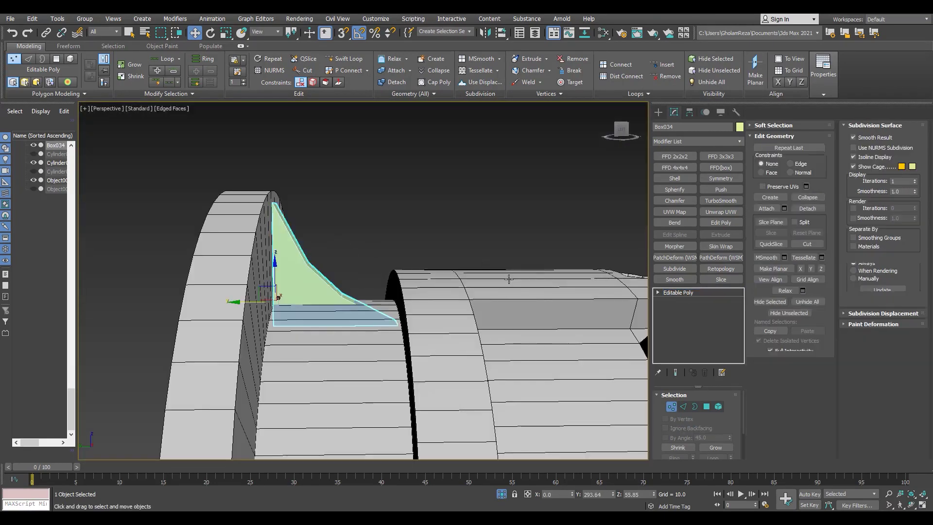
drag(282, 270, 281, 251)
mouse_move(284, 251)
alt+middle_down()
mouse_move(296, 312)
mouse_move(413, 333)
alt+middle_up()
key(F3)
key(4)
click(368, 329)
click(694, 292)
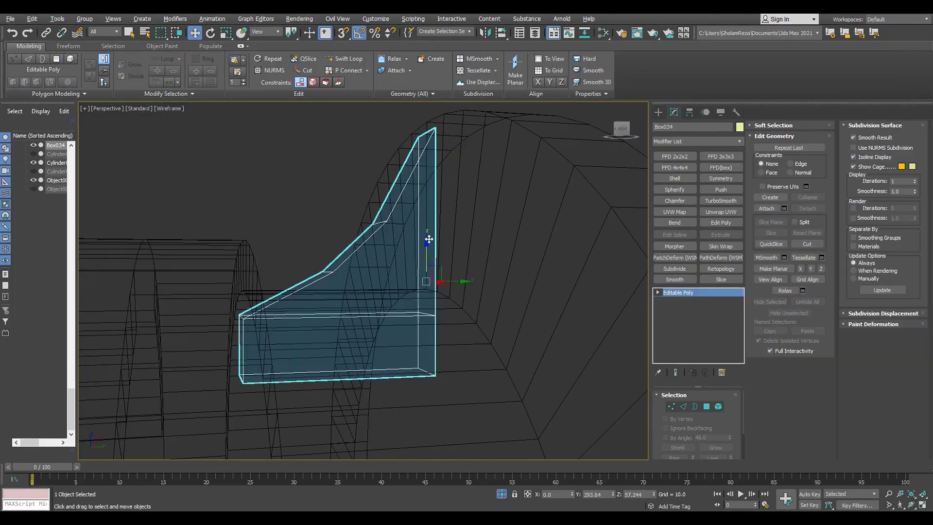
- Raise the whole gusset so that its curved part sits properly on the neck in front of the flange
key(F3)
drag(428, 242, 428, 203)
alt+middle_drag(384, 253, 337, 257)
drag(336, 257, 338, 237)
mouse_move(340, 254)
alt+middle_down()
mouse_move(371, 281)
mouse_move(338, 258)
alt+middle_up()
scroll(350, 258, down, 4)
- Adjust the gusset's top and slope vertices to fit the flange's height and add vertical edges across its sides
key(1)
key(F3)
drag(435, 189, 275, 308)
key(F3)
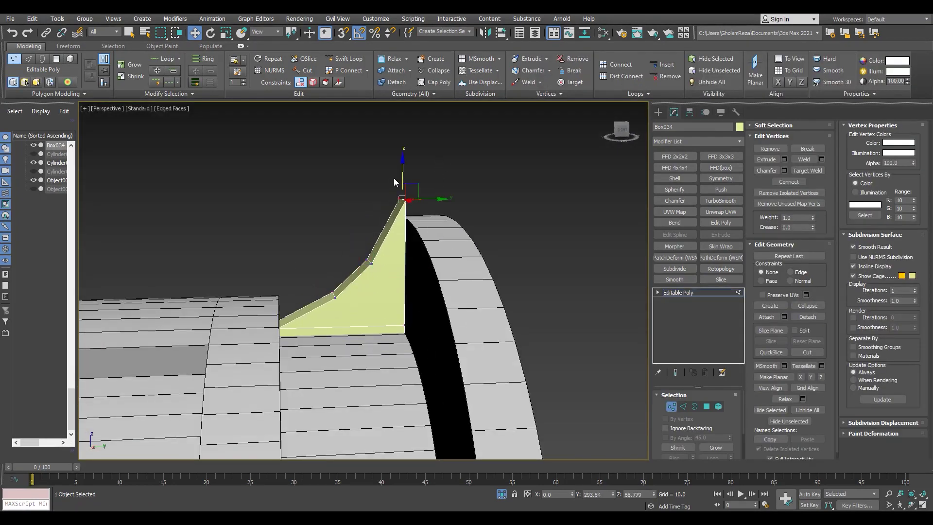
scroll(403, 282, up, 3)
alt+middle_drag(349, 300, 367, 327)
key(F3)
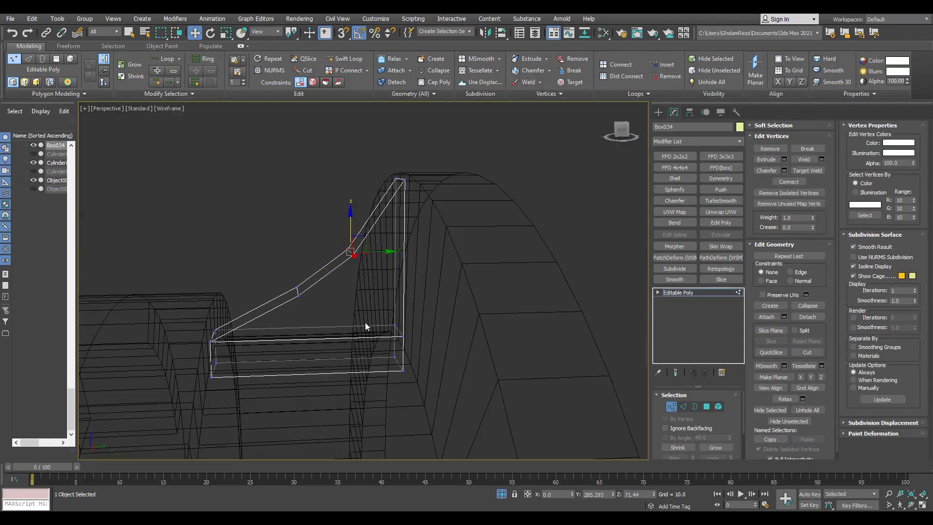
key(F3)
alt+middle_drag(362, 364, 437, 340)
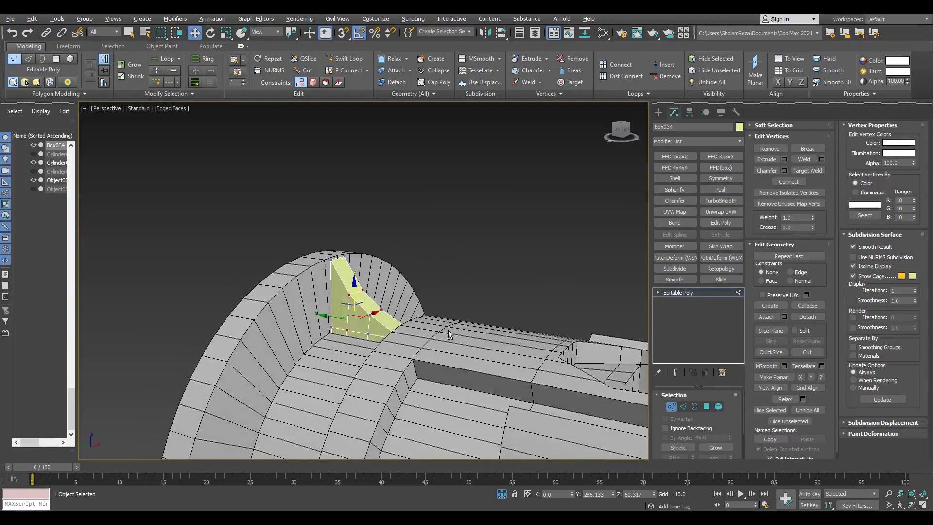
- Auto-smooth all polygons of the gusset and leave polygon editing
scroll(413, 316, up, 3)
key(4)
key(ctrl+a)
click(865, 251)
key(4)
key(z)
- Try TurboSmooth on the gusset, inspect the result with and without edged faces, and remove the modifier
click(736, 200)
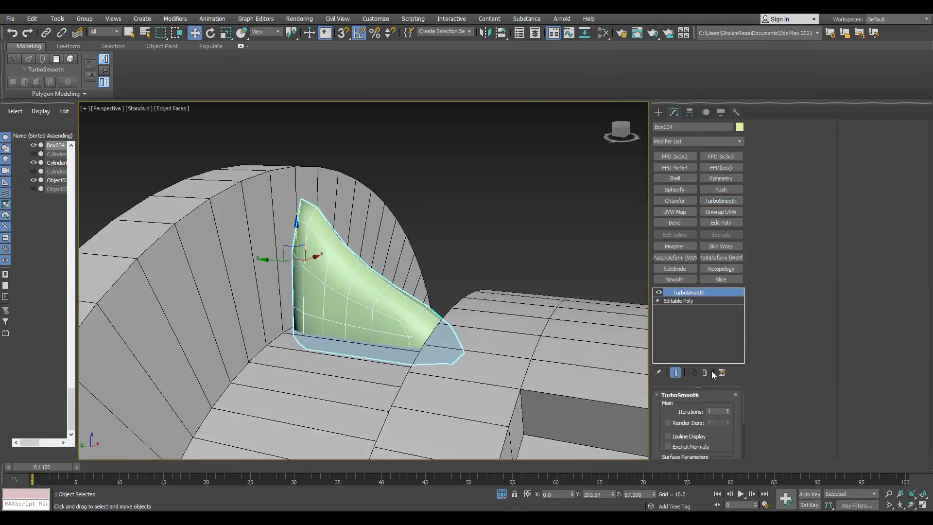
scroll(730, 417, up, 3)
click(728, 409)
alt+middle_drag(401, 323, 429, 282)
scroll(451, 328, down, 5)
key(m)
key(a)
key(m)
scroll(412, 323, up, 3)
key(F4)
scroll(412, 322, down, 3)
key(F4)
scroll(474, 357, down, 4)
click(705, 373)
- Apply TurboSmooth with one iteration to the gusset and collapse it to an editable poly
key(Insert)
key(alt+a)
scroll(386, 245, up, 5)
key(w)
click(721, 200)
click(728, 409)
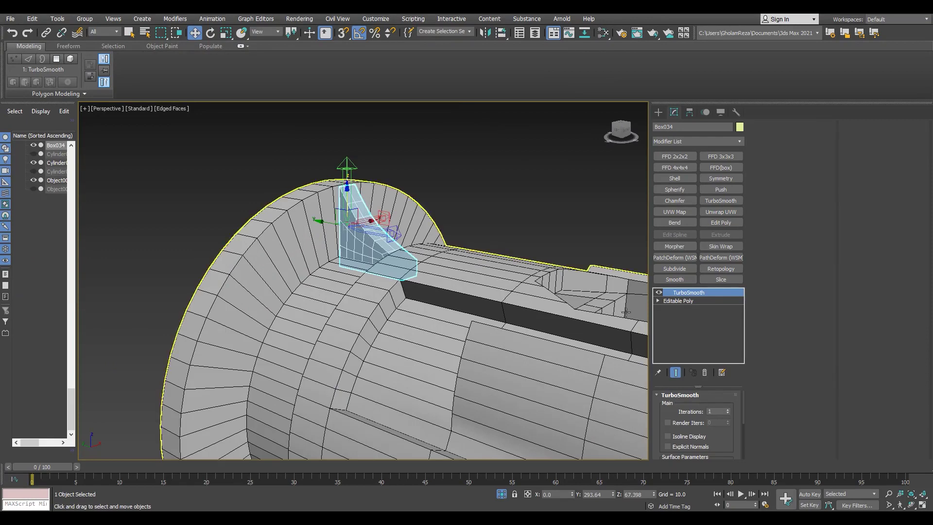
alt+middle_drag(490, 219, 477, 214)
key(alt+c)
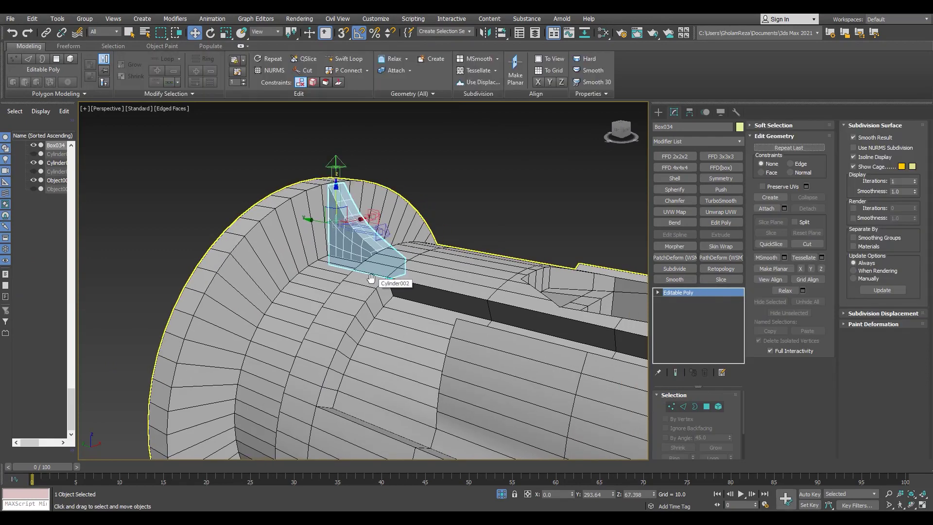
- Align the gusset's pivot to the main cylinder so that it lies on the cylinder's axis
scroll(375, 276, down, 3)
key(Insert)
scroll(577, 302, down, 3)
middle_drag(577, 303, 548, 295)
key(Insert)
- Rotate-copy the curved gusset around the cylinder's axis at 20-degree increments to form a full ring of gussets
middle_drag(566, 256, 545, 258)
key(e)
shift+drag(589, 325, 582, 334)
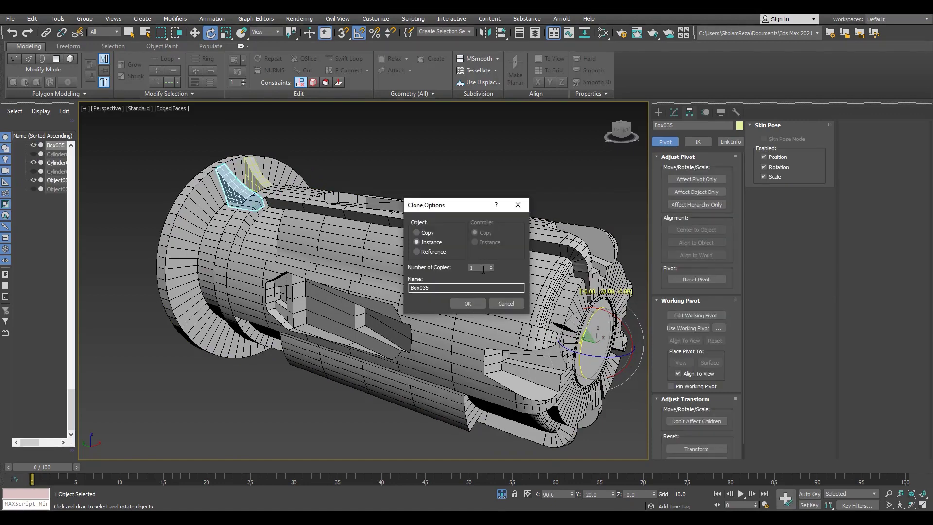
click(462, 308)
mouse_move(369, 277)
alt+middle_down()
mouse_move(413, 262)
mouse_move(359, 272)
alt+middle_up()
key(F4)
mouse_move(301, 238)
alt+middle_down()
mouse_move(255, 233)
mouse_move(277, 224)
mouse_move(258, 230)
alt+middle_up()
key(F4)
- Attach the copied gussets around the rear flange into a single object
scroll(238, 213, up, 3)
click(674, 112)
click(766, 209)
click(204, 320)
click(215, 358)
alt+middle_drag(215, 358, 234, 382)
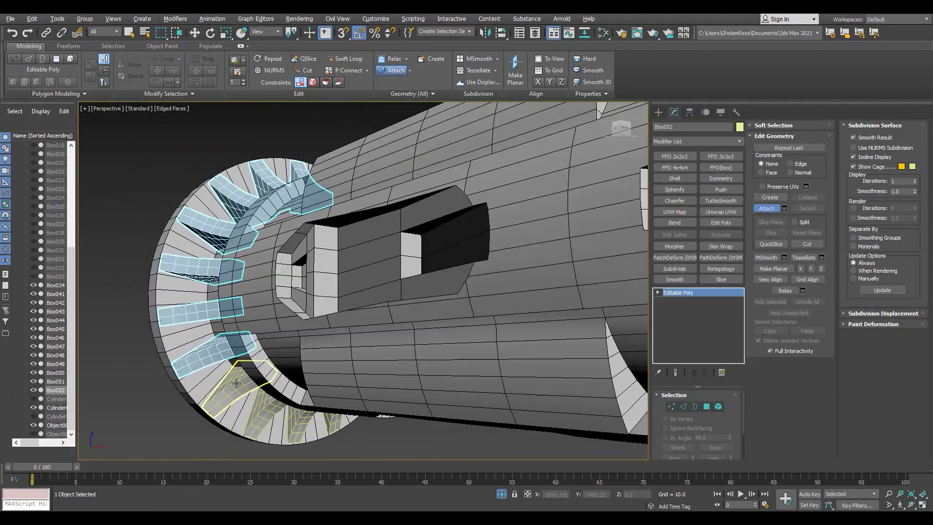
click(239, 384)
alt+middle_drag(272, 408, 330, 293)
click(233, 316)
click(267, 315)
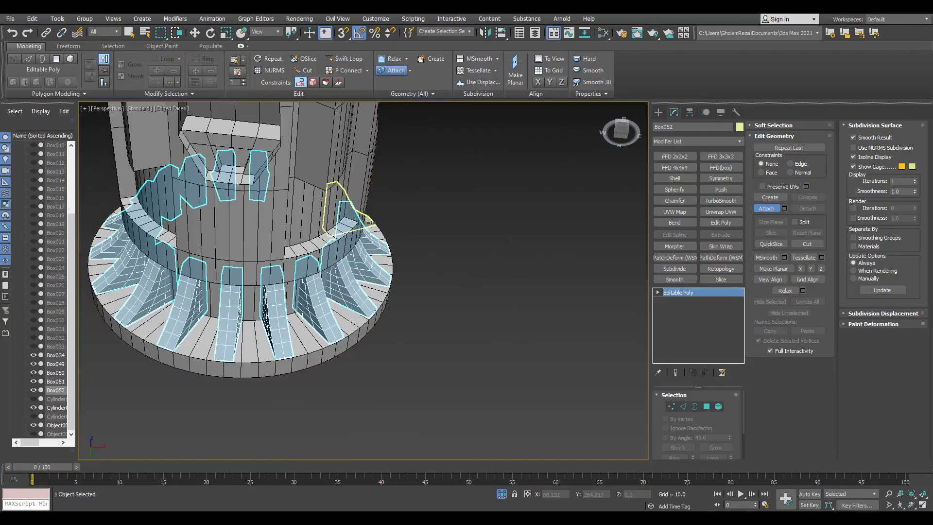
click(371, 222)
alt+middle_drag(371, 223, 266, 194)
click(318, 145)
- Delete the duplicate gusset left outside the attached ring and select the ring
key(w)
click(260, 192)
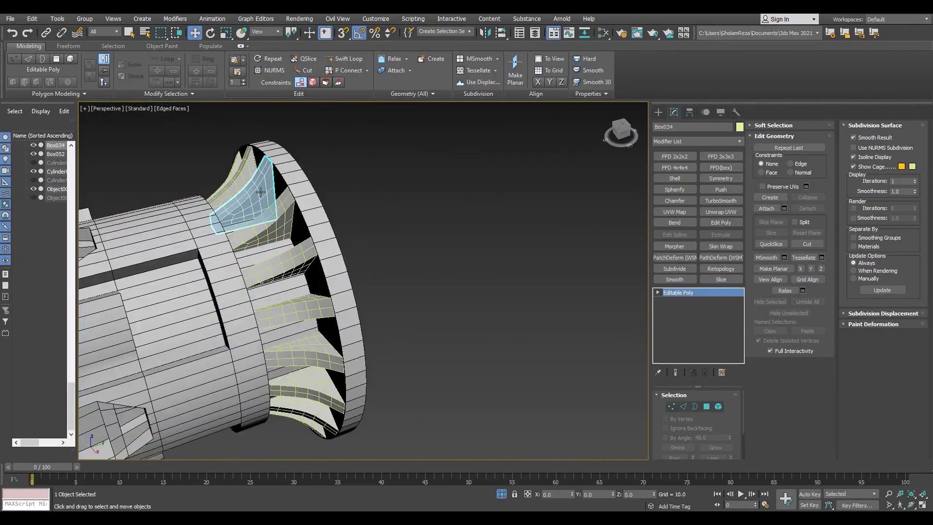
key(Delete)
click(261, 192)
- In the Top view, move the gusset vertices at the flange end to meet the flange's inner face
key(alt+w)
key(alt+w)
key(z)
key(1)
scroll(491, 243, down, 2)
drag(612, 185, 594, 201)
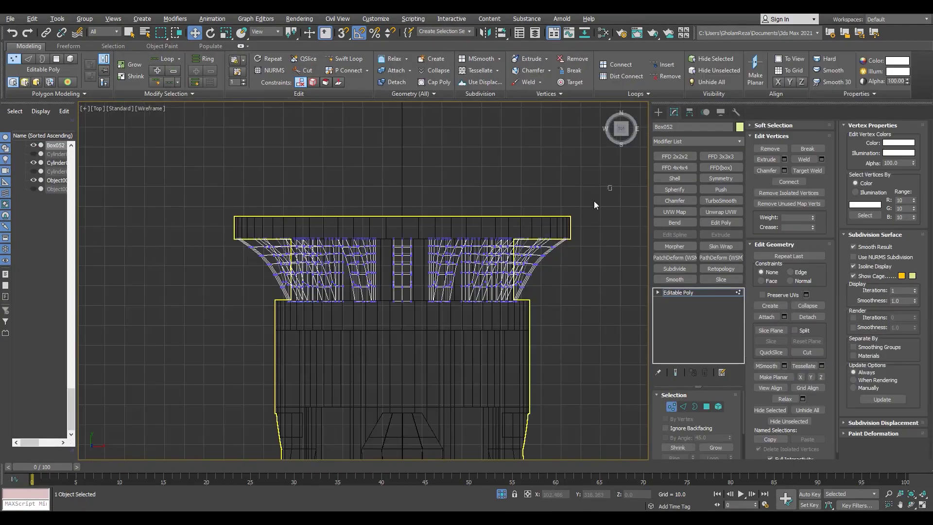
drag(193, 244, 192, 241)
scroll(312, 220, up, 5)
drag(254, 219, 255, 218)
scroll(379, 171, down, 3)
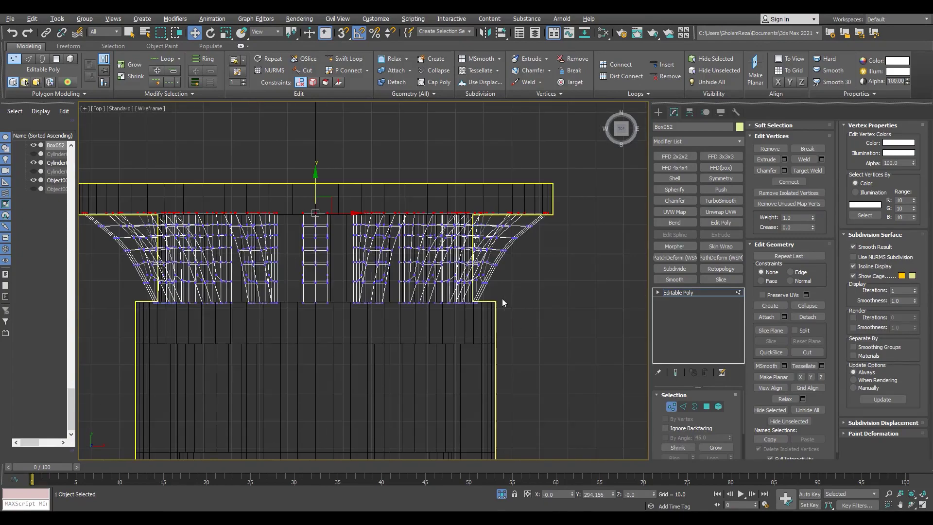
- Move the gussets' opposite end vertices to meet the cylinder's shoulder, and leave vertex editing with nothing selected
drag(501, 298, 134, 314)
scroll(291, 316, up, 2)
drag(327, 265, 327, 267)
key(alt+w)
key(alt+w)
alt+middle_drag(209, 267, 233, 257)
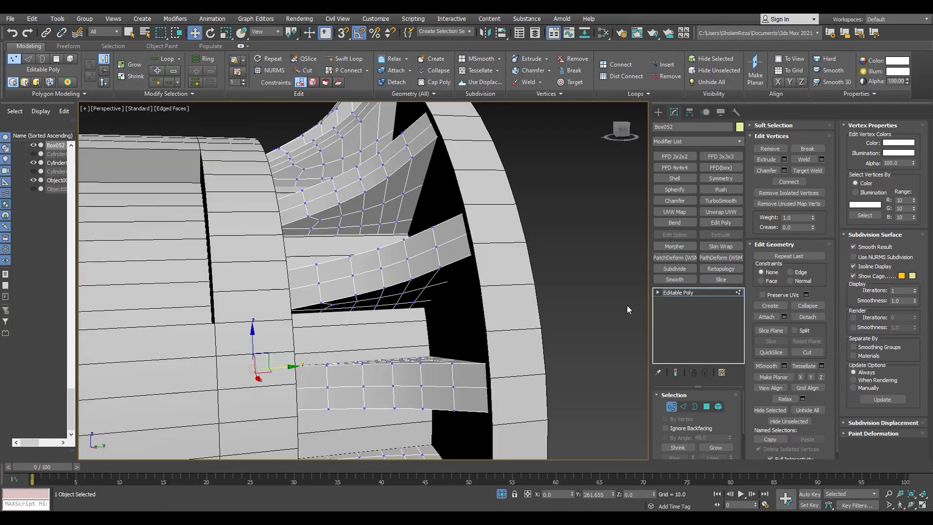
click(678, 293)
scroll(457, 243, down, 5)
alt+middle_drag(462, 233, 510, 214)
click(486, 354)
- Select all the small purple ribs around the front hub, excluding the hub itself, and isolate them
scroll(389, 292, down, 3)
middle_drag(350, 291, 371, 279)
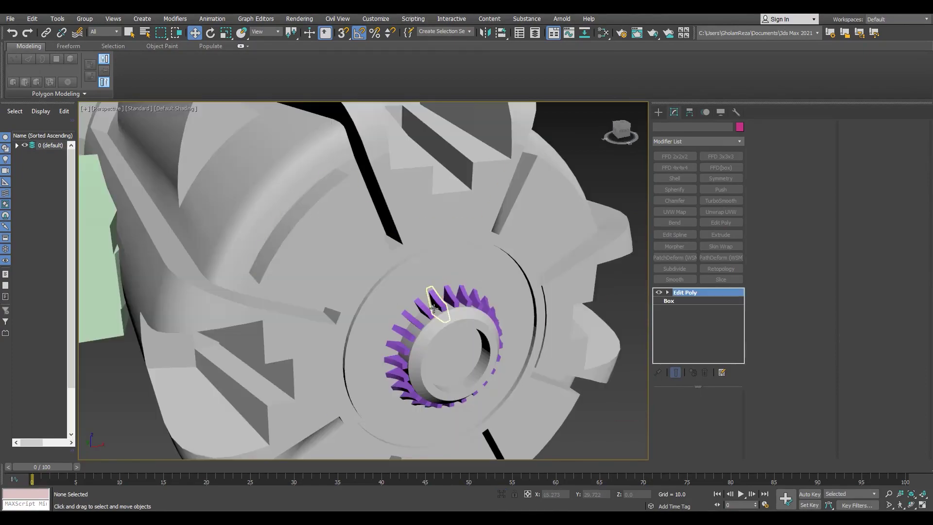
click(434, 308)
scroll(427, 308, up, 3)
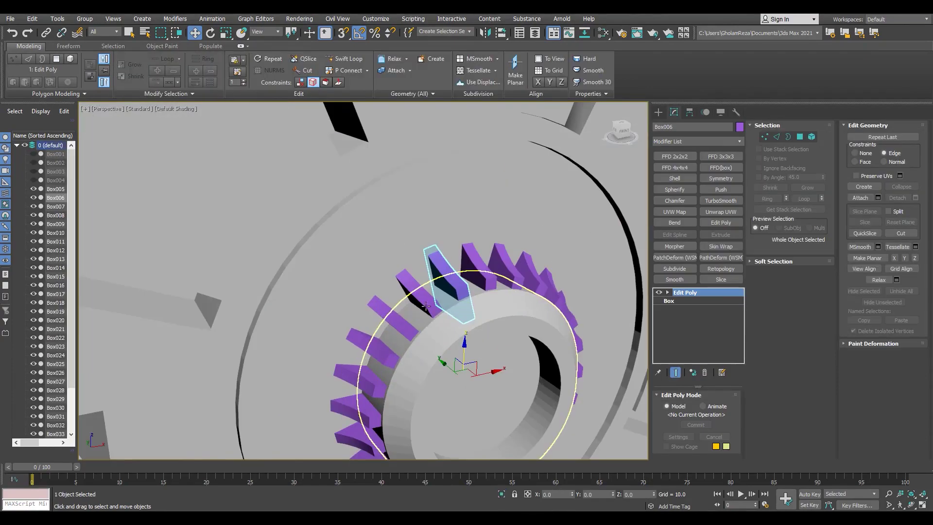
scroll(430, 318, down, 4)
alt+middle_drag(430, 319, 471, 299)
key(alt+w)
key(alt+w)
scroll(306, 195, down, 10)
drag(371, 169, 311, 287)
scroll(329, 209, up, 1)
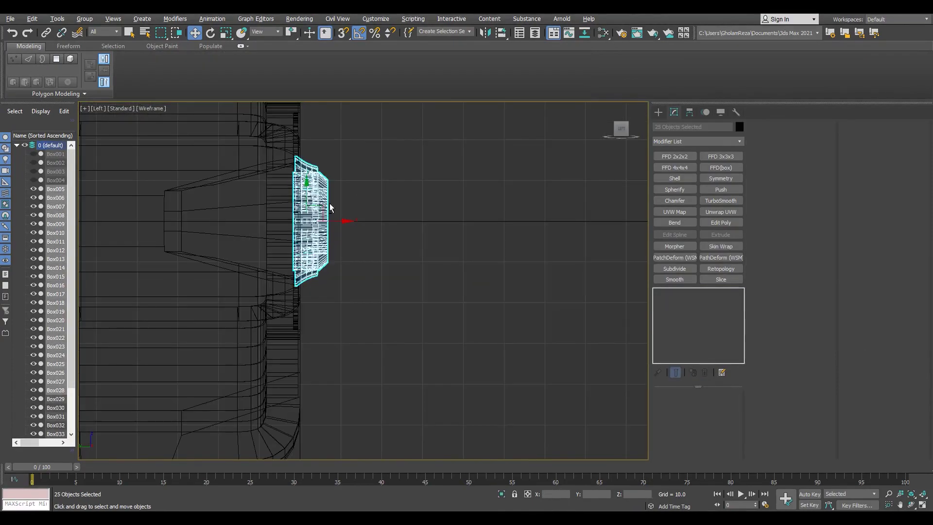
alt+click(329, 209)
key(alt+w)
key(alt+w)
key(alt+q)
- Convert one rib to an editable poly and attach all the other ribs to it
right_click(243, 145)
click(311, 238)
click(311, 238)
key(F4)
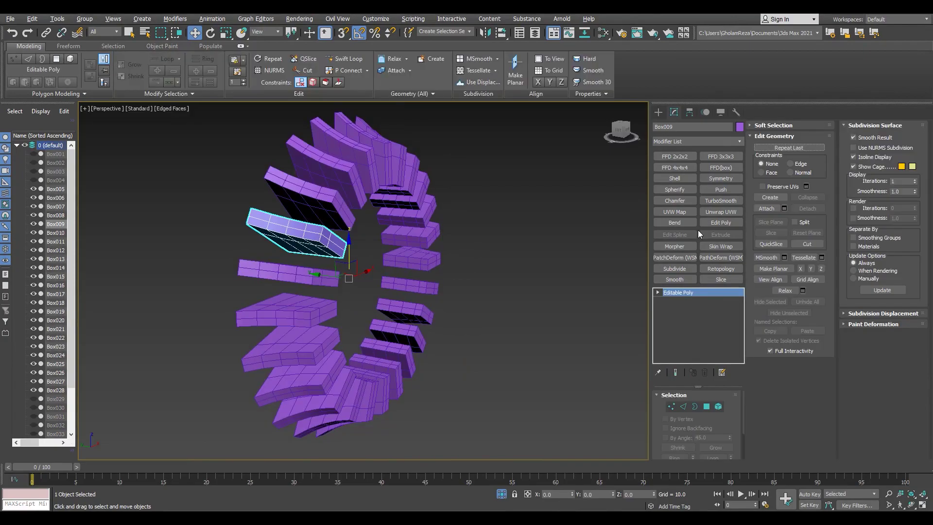
click(784, 208)
key(ctrl+a)
click(154, 273)
- End the isolation of the rib ring, clear the selection and turn off edged faces
key(alt+q)
scroll(309, 249, up, 5)
alt+middle_drag(309, 249, 262, 262)
scroll(374, 302, down, 8)
right_click(500, 395)
click(305, 421)
scroll(375, 302, up, 7)
alt+middle_drag(335, 291, 360, 248)
key(F4)
scroll(380, 289, down, 8)
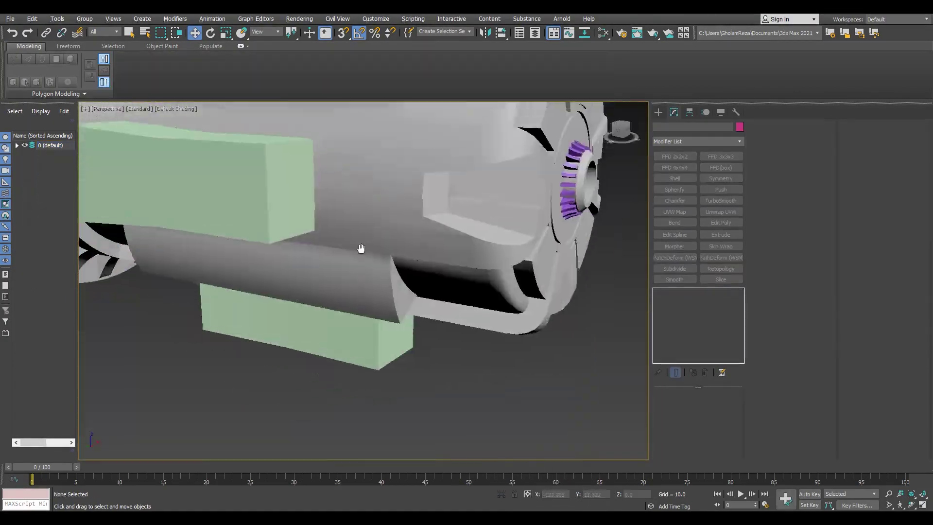
- Select the green cutter boxes Box029 to Box033 around the cylinder and hide them
click(318, 207)
ctrl+click(380, 200)
ctrl+click(321, 336)
ctrl+click(272, 284)
alt+middle_drag(277, 287, 376, 272)
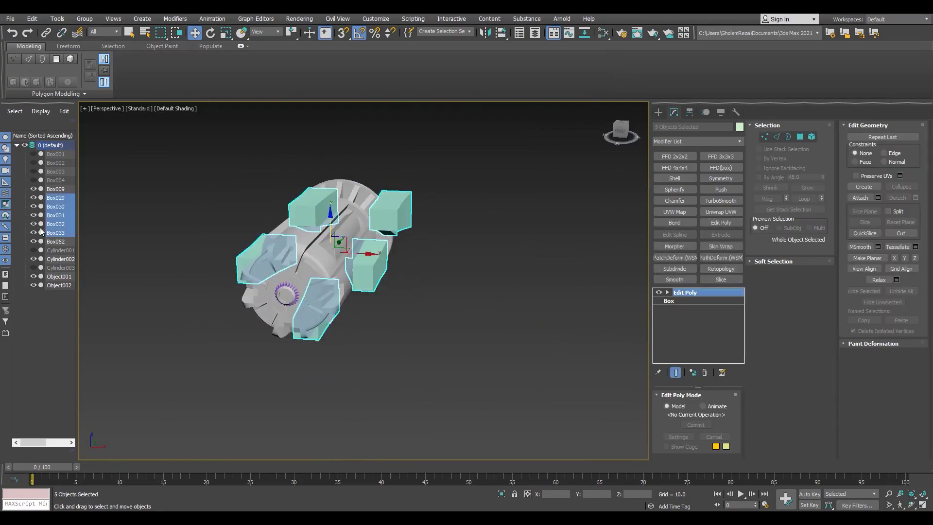
click(34, 233)
- Turn on edged faces and convert the front plate to an editable poly
scroll(311, 272, up, 4)
alt+middle_drag(311, 273, 413, 292)
scroll(423, 301, up, 3)
key(F4)
click(419, 282)
scroll(419, 282, up, 5)
scroll(413, 292, down, 5)
right_click(413, 291)
click(506, 405)
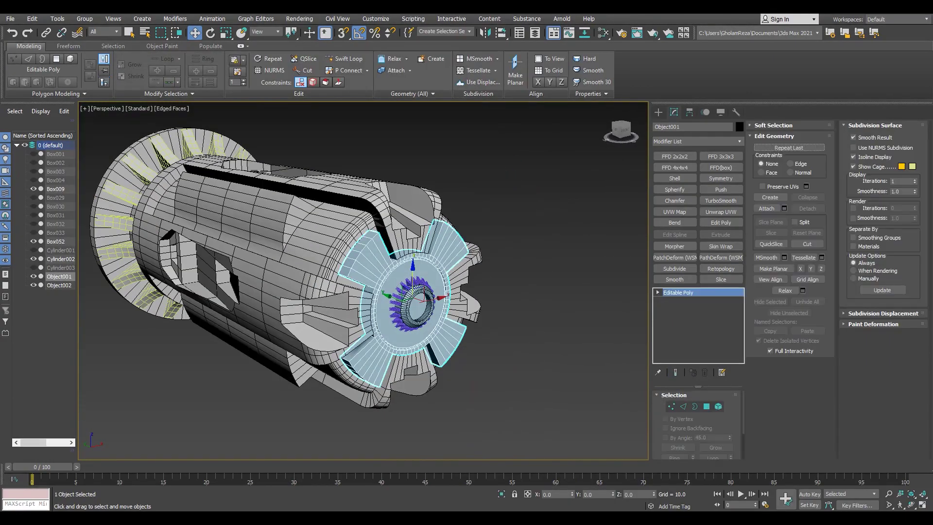
- Put all visible model parts into a new layer named Mesh
scroll(435, 176, down, 5)
key(ctrl+a)
click(29, 150)
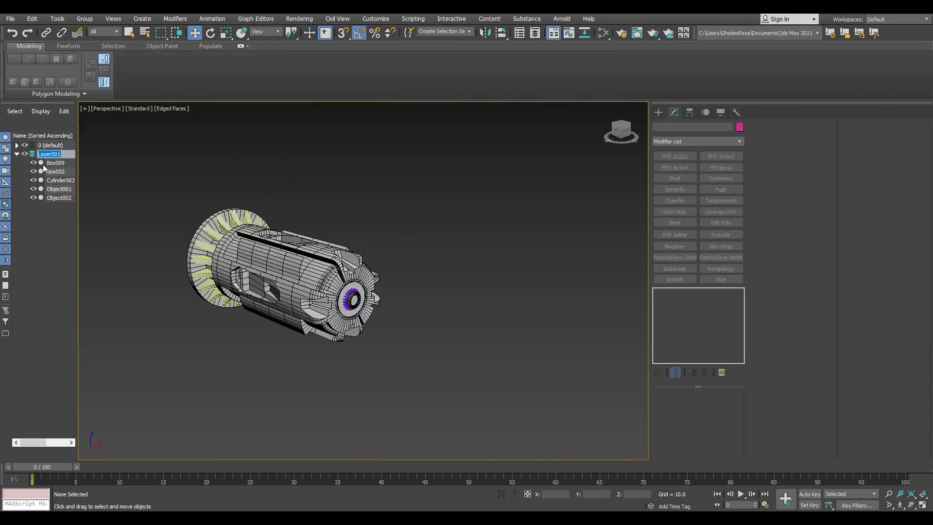
text(Mesh)
- Isolate the main cylinder, Cylinder002, and start editing its polygons
click(61, 181)
key(z)
key(4)
key(alt+q)
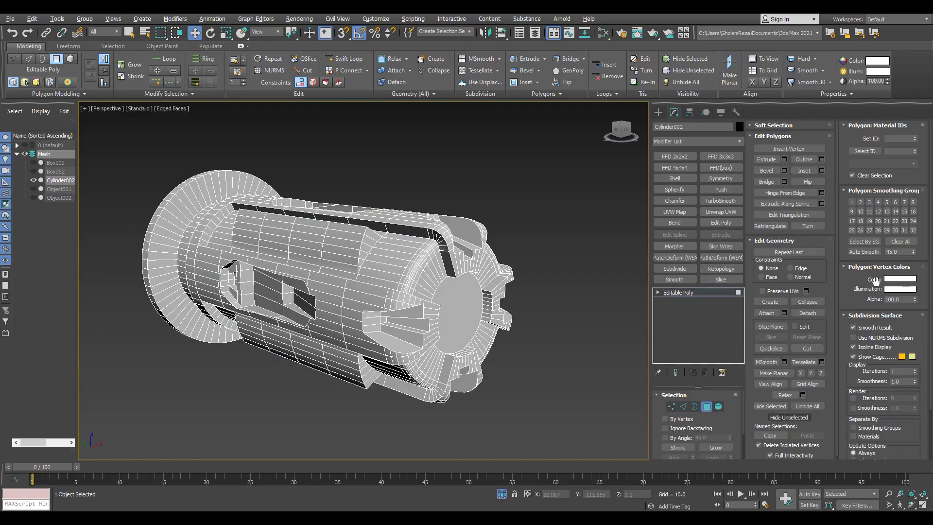
- Enable By Angle selection at 5 degrees and auto-smooth the flat faces inside the cylinder's side recess
scroll(306, 275, up, 4)
click(306, 275)
alt+middle_drag(289, 258, 286, 292)
click(871, 252)
scroll(316, 276, down, 2)
scroll(340, 281, up, 3)
click(350, 287)
click(877, 254)
alt+middle_drag(490, 280, 573, 285)
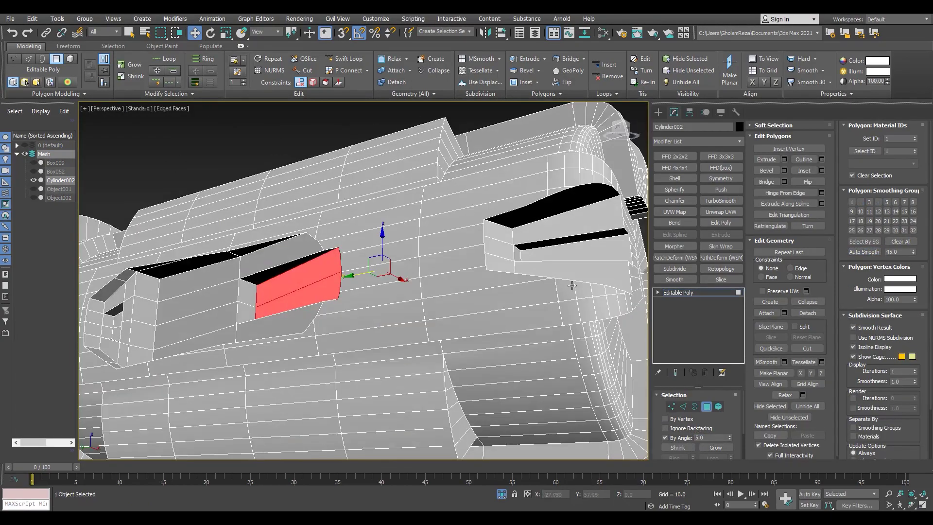
- Auto-smooth all the cylinder's polygons, clear the selection and inspect the shading without edged faces
key(ctrl+a)
click(850, 253)
click(194, 223)
key(F4)
scroll(231, 229, down, 5)
alt+middle_drag(231, 229, 223, 266)
- Select the curved floor faces of the side recess and auto-smooth them separately
key(F4)
scroll(223, 267, up, 8)
click(237, 300)
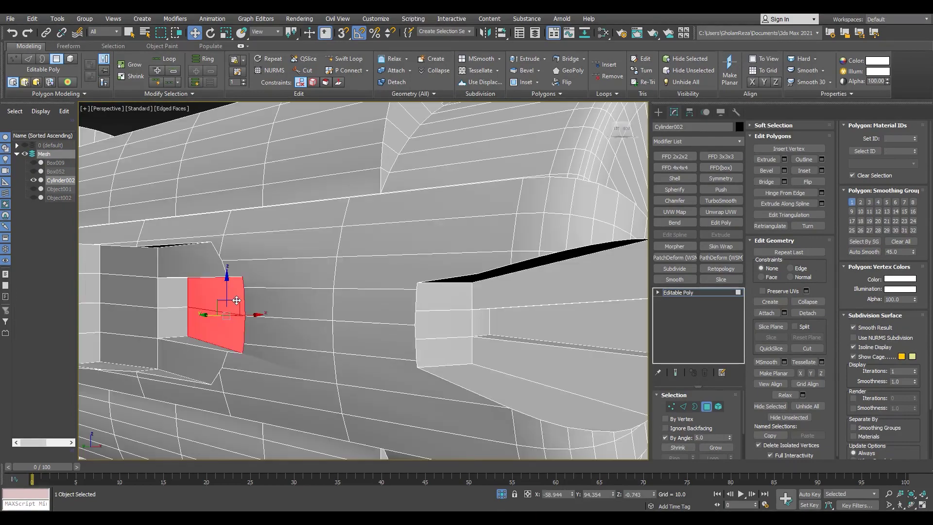
key(F4)
scroll(240, 276, down, 4)
key(F4)
scroll(203, 258, up, 5)
click(202, 258)
scroll(202, 258, down, 3)
click(874, 253)
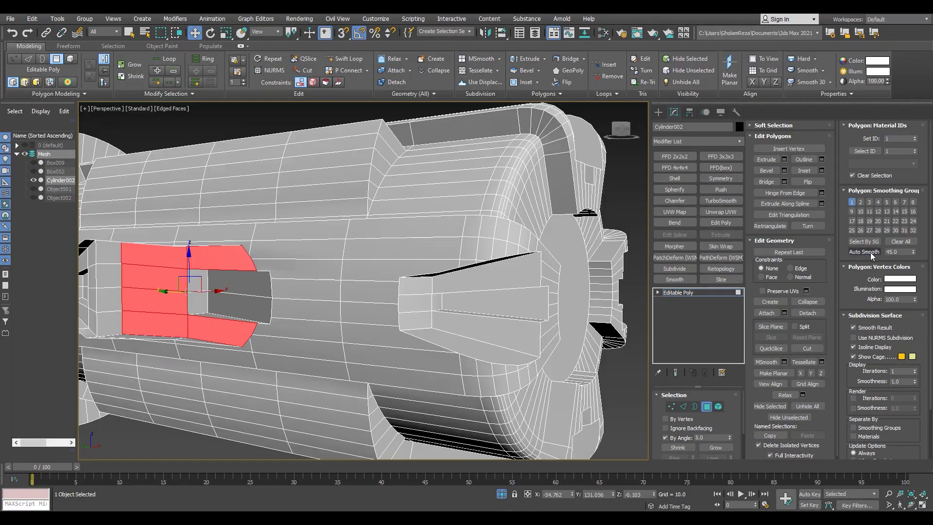
- Select the slanted end faces of the side recess and auto-smooth them as their own group
key(F4)
alt+middle_drag(194, 270, 248, 223)
key(F4)
scroll(192, 221, up, 5)
click(190, 217)
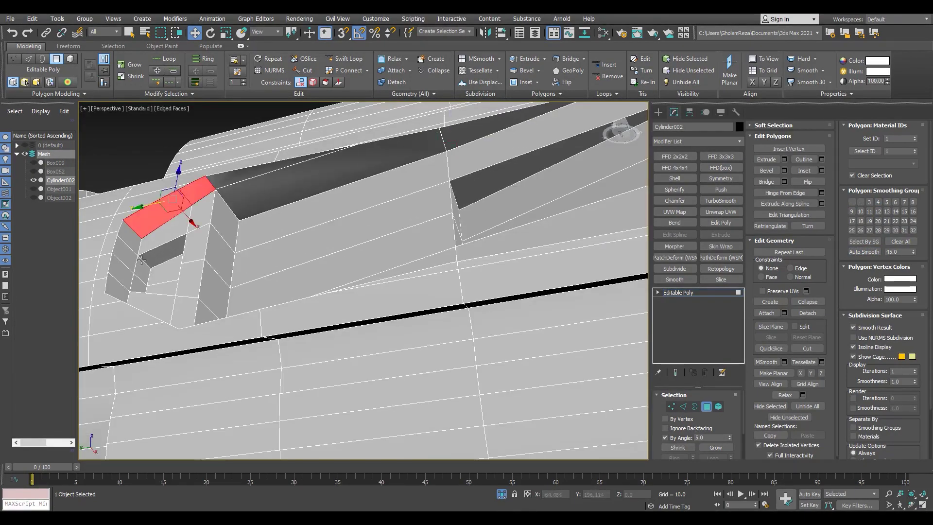
alt+middle_drag(192, 220, 187, 277)
ctrl+click(185, 286)
click(863, 252)
scroll(325, 380, down, 5)
scroll(305, 270, up, 4)
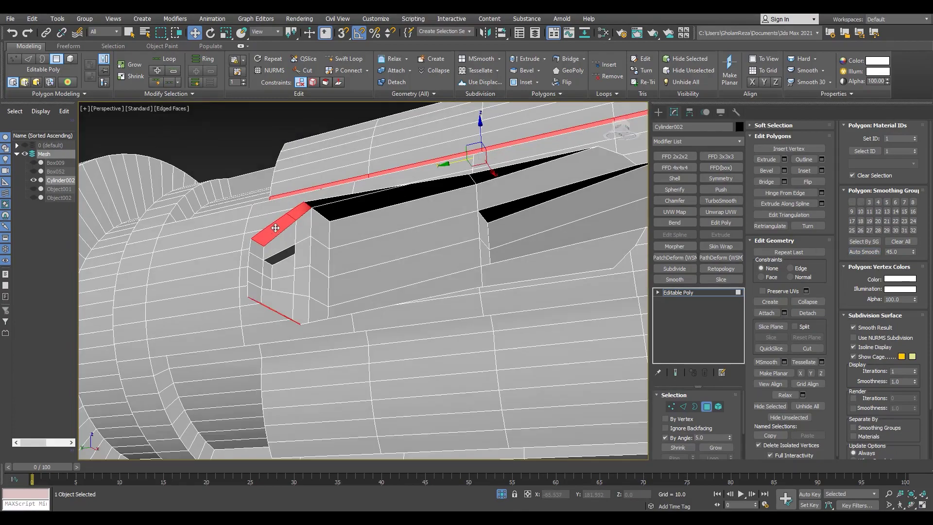
alt+middle_drag(305, 271, 244, 257)
click(865, 252)
click(271, 408)
- Select the side wall faces of the tapered front notch and auto-smooth them
key(F4)
alt+middle_drag(287, 311, 390, 265)
scroll(306, 254, down, 5)
key(F4)
scroll(412, 246, up, 3)
click(436, 238)
click(459, 221)
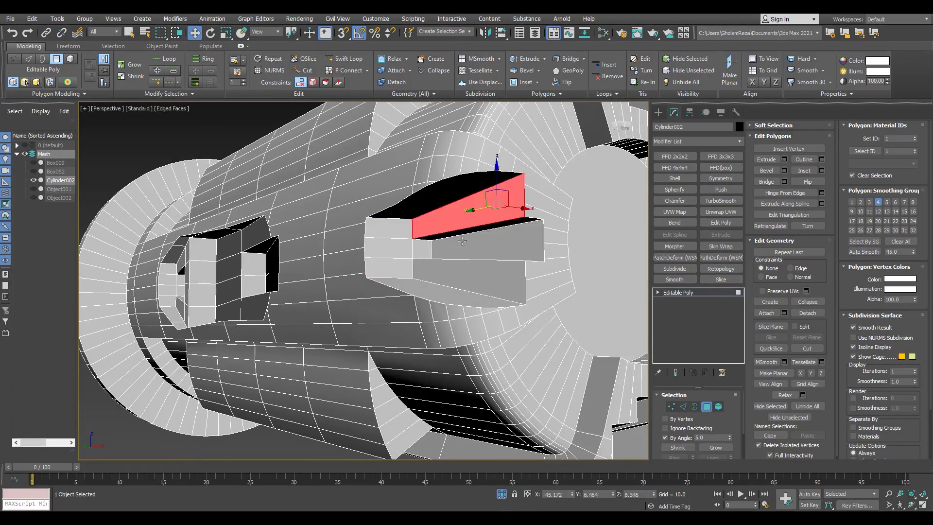
click(865, 251)
scroll(277, 267, down, 5)
click(273, 405)
- Try selecting the cylinder's outer skin faces with a 20-degree angle threshold
key(F4)
scroll(296, 277, up, 5)
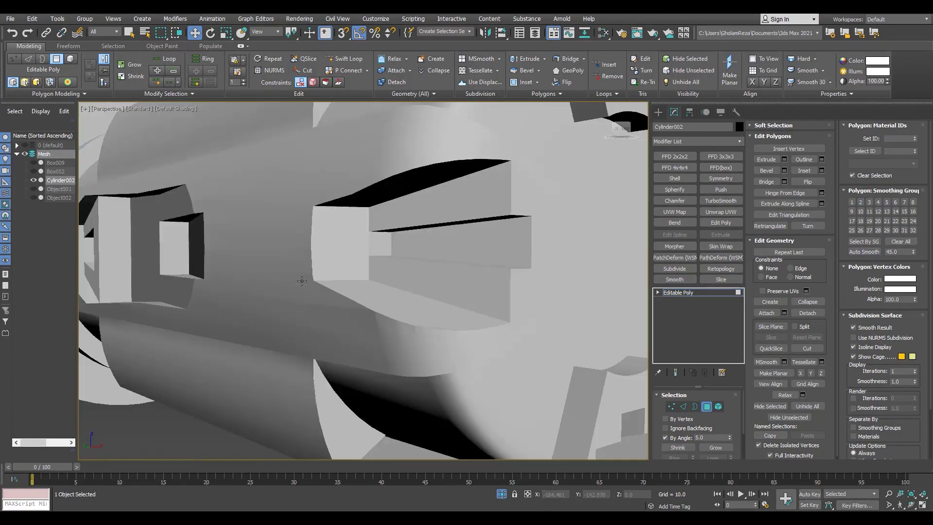
alt+middle_drag(302, 278, 307, 309)
click(427, 258)
key(F4)
click(363, 262)
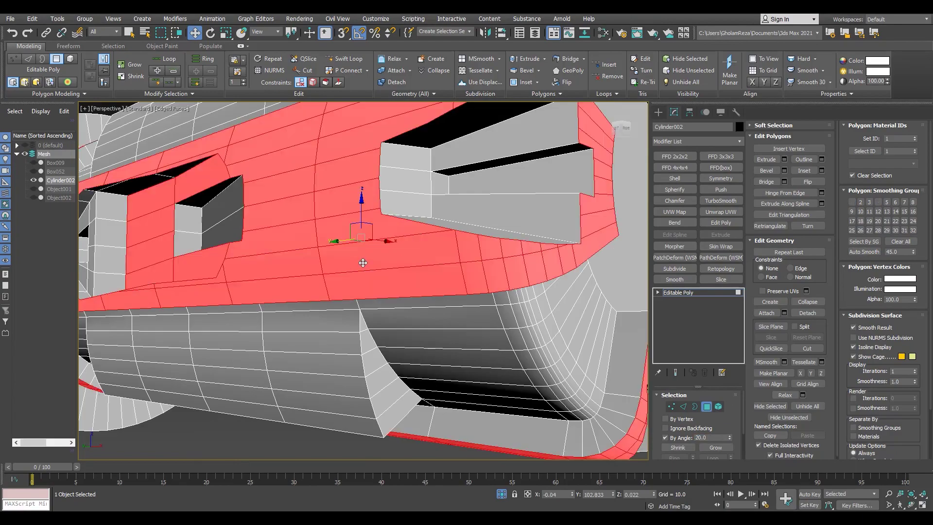
scroll(355, 265, down, 5)
click(546, 286)
key(F4)
scroll(362, 248, up, 4)
alt+middle_drag(362, 245, 316, 235)
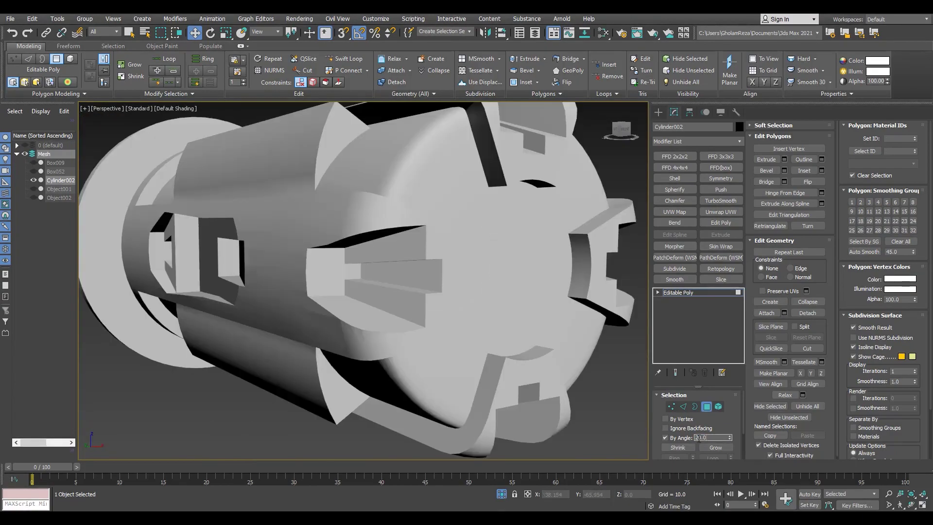
- Set the by-angle selection threshold to 5, then select matching side faces of the cylinder and auto-smooth them
drag(699, 438, 667, 439)
text(5)
key(Return)
alt+middle_drag(389, 330, 369, 287)
scroll(310, 272, up, 4)
alt+middle_drag(272, 268, 376, 287)
scroll(318, 285, down, 5)
key(F4)
scroll(376, 288, up, 3)
ctrl+click(344, 180)
ctrl+click(407, 141)
alt+middle_drag(360, 165, 480, 146)
alt+middle_drag(506, 204, 413, 170)
click(859, 253)
- Select the recessed panel faces surrounding the raised rib on the cylinder's side and auto-smooth them
scroll(369, 272, down, 5)
alt+middle_drag(370, 272, 389, 320)
scroll(340, 272, up, 3)
click(314, 240)
alt+middle_drag(476, 253, 521, 270)
scroll(521, 271, up, 3)
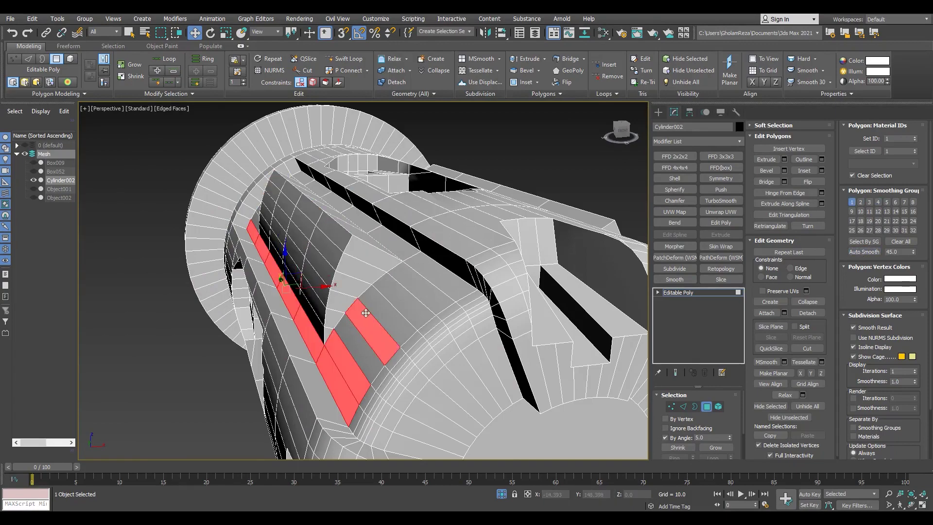
ctrl+click(361, 344)
alt+middle_drag(243, 335, 413, 335)
scroll(288, 233, up, 1)
ctrl+click(281, 230)
ctrl+click(287, 209)
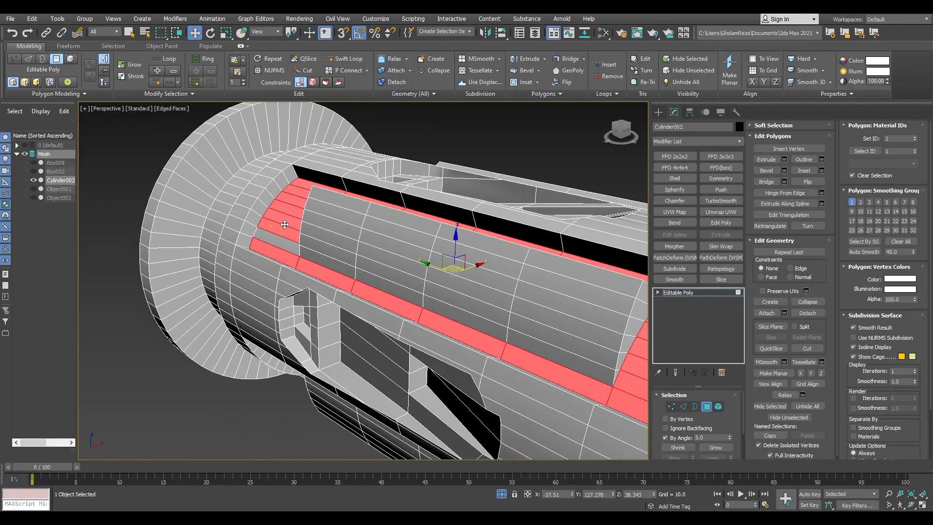
alt+middle_drag(485, 272, 466, 281)
click(863, 252)
- Set the by-angle threshold to 10, add the rounded front edge faces to the panel selection and auto-smooth them
scroll(301, 287, down, 5)
alt+middle_drag(432, 352, 404, 358)
scroll(404, 357, up, 4)
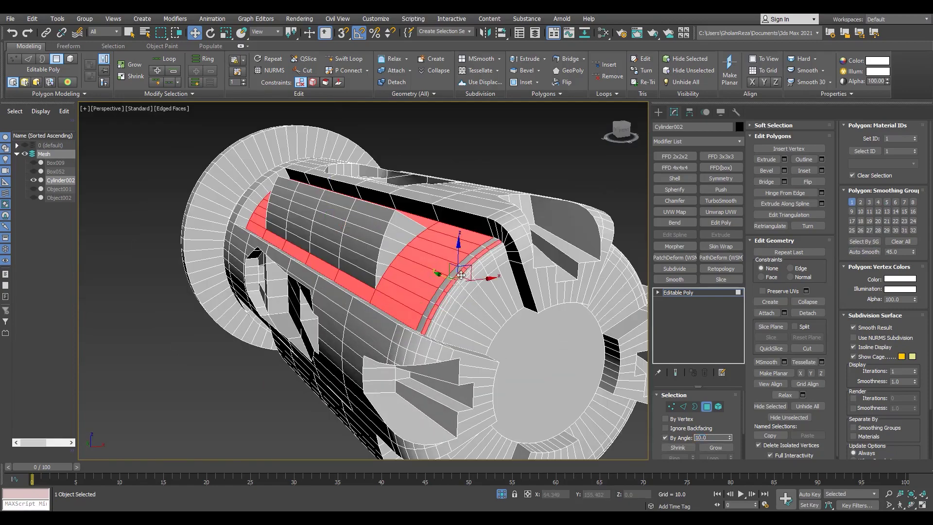
ctrl+click(477, 267)
scroll(477, 267, up, 4)
ctrl+click(508, 287)
ctrl+click(479, 269)
scroll(479, 268, down, 6)
click(864, 252)
- Extend the front face selection with the rounded corner faces and the recessed side panel faces
alt+middle_drag(593, 301, 516, 313)
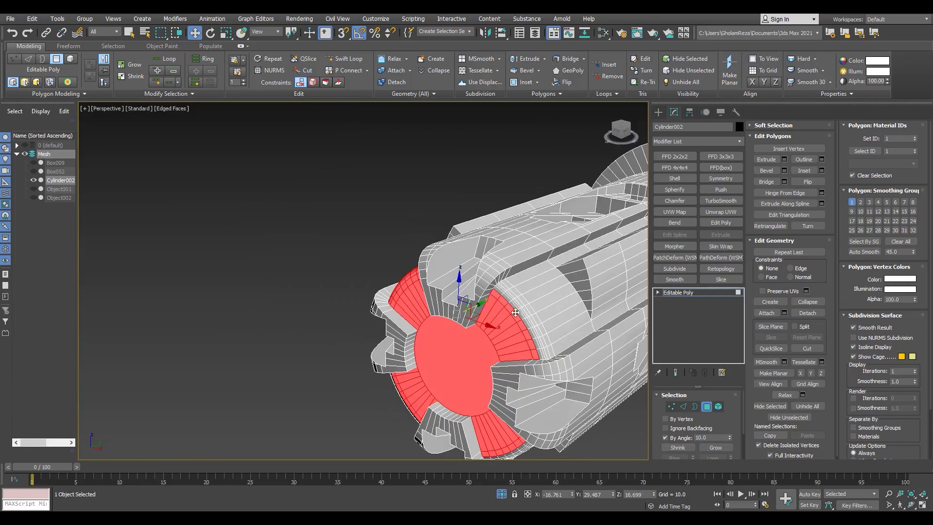
scroll(433, 358, up, 3)
mouse_move(458, 336)
alt+middle_down()
mouse_move(433, 358)
mouse_move(467, 346)
alt+middle_up()
ctrl+click(439, 357)
scroll(438, 357, down, 3)
scroll(399, 328, up, 3)
ctrl+click(381, 340)
ctrl+click(364, 357)
scroll(362, 362, down, 3)
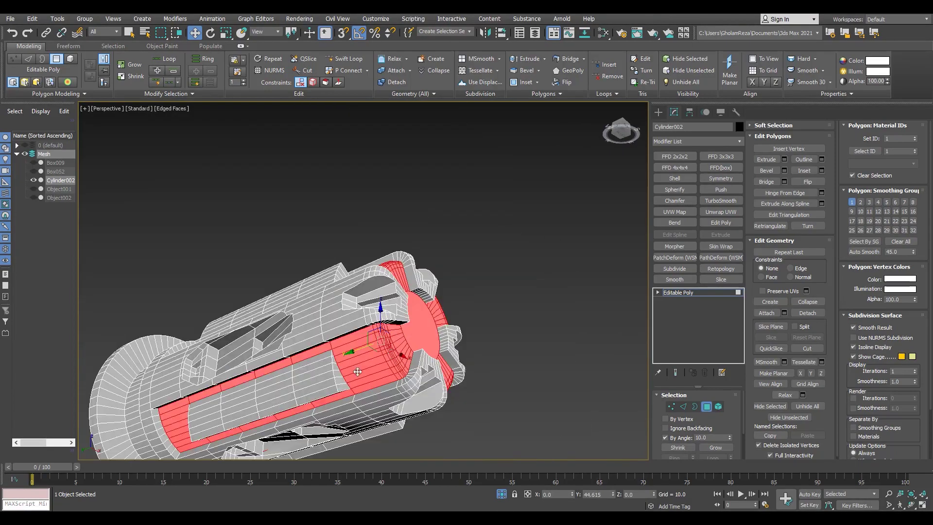
- Check the cylinder's shading without edged faces and turn on Ignore Backfacing for polygon selection
mouse_move(358, 368)
alt+middle_down()
mouse_move(373, 335)
mouse_move(351, 365)
alt+middle_up()
scroll(328, 332, up, 3)
key(F4)
mouse_move(327, 333)
alt+middle_down()
mouse_move(277, 358)
mouse_move(315, 265)
mouse_move(307, 229)
mouse_move(292, 302)
mouse_move(311, 243)
mouse_move(287, 105)
mouse_move(170, 272)
alt+middle_up()
click(50, 82)
scroll(302, 234, down, 3)
scroll(311, 243, up, 3)
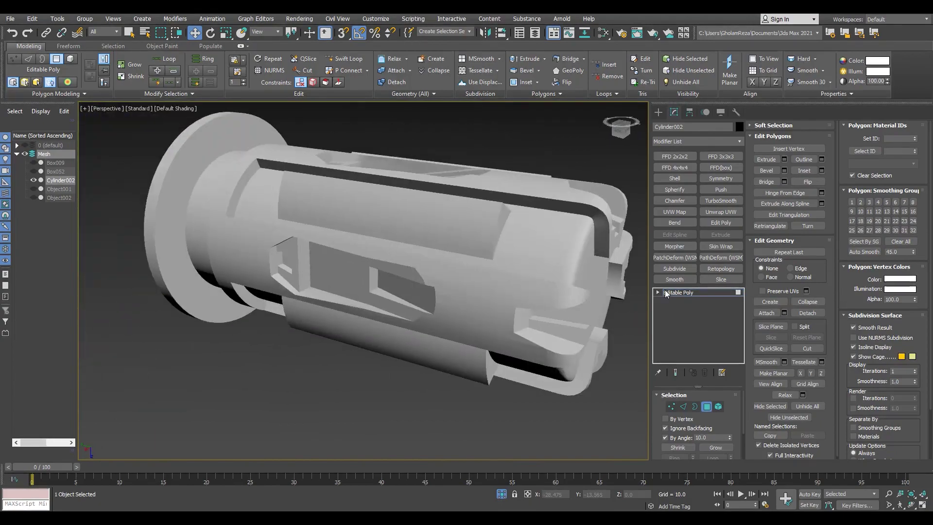
- Exit the cylinder's isolation, select the Box009 teeth and auto-smooth all their polygons
key(4)
key(F4)
click(504, 493)
click(66, 163)
middle_drag(389, 348, 361, 303)
scroll(360, 304, up, 8)
click(707, 406)
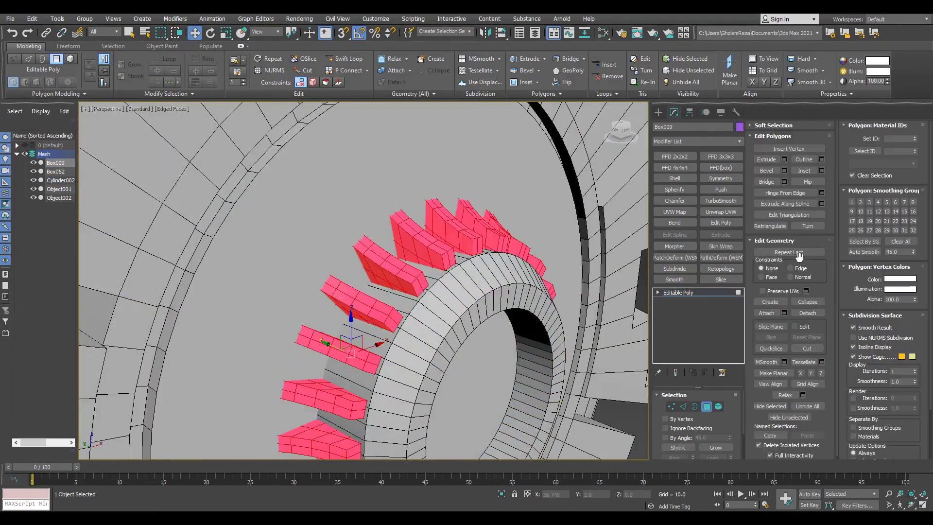
scroll(485, 302, down, 5)
click(486, 302)
key(F4)
scroll(360, 243, up, 6)
scroll(360, 243, down, 5)
click(665, 291)
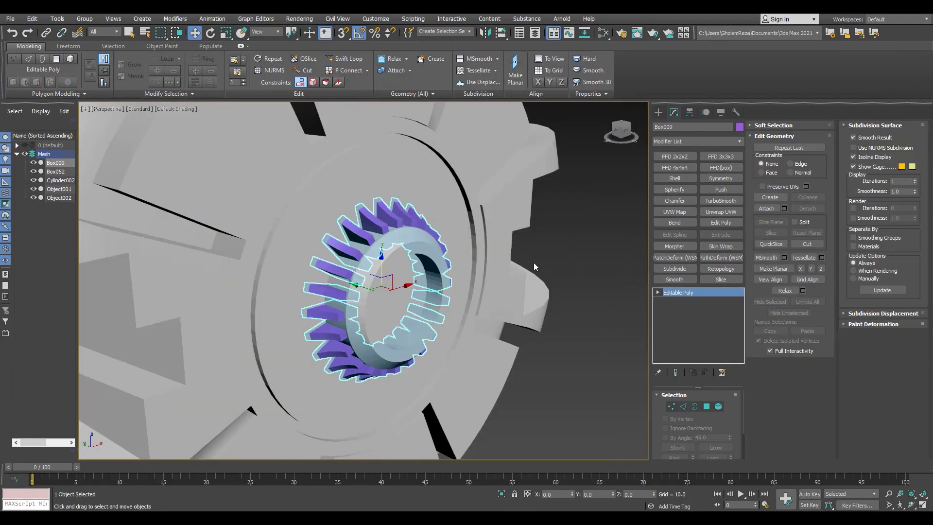
- Assign the grey material to the purple Box009 teeth
key(m)
click(50, 30)
click(490, 15)
scroll(535, 225, down, 5)
- Select the rear flange gussets, Box052, and auto-smooth all their polygons
click(56, 172)
middle_drag(167, 209, 423, 315)
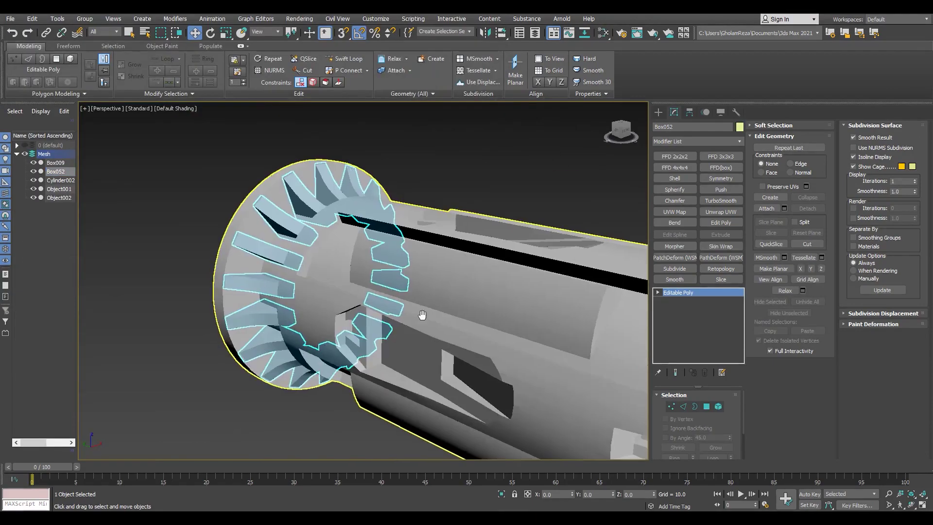
scroll(288, 229, up, 5)
key(F4)
key(4)
click(862, 253)
scroll(272, 209, down, 5)
click(667, 294)
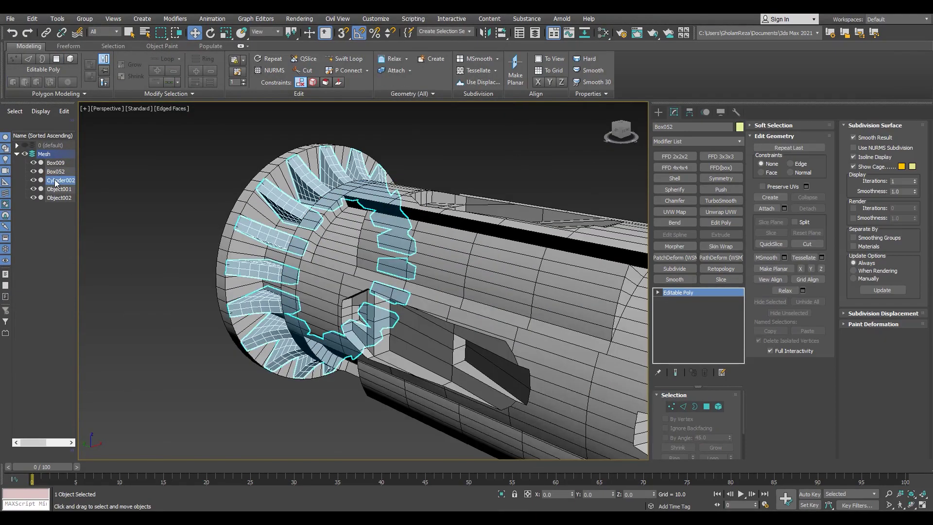
- Isolate the front plate, Object001, auto-smooth all its polygons and check its shading without edged faces
click(60, 180)
click(59, 189)
alt+middle_drag(486, 272, 413, 282)
key(alt+q)
key(4)
click(863, 252)
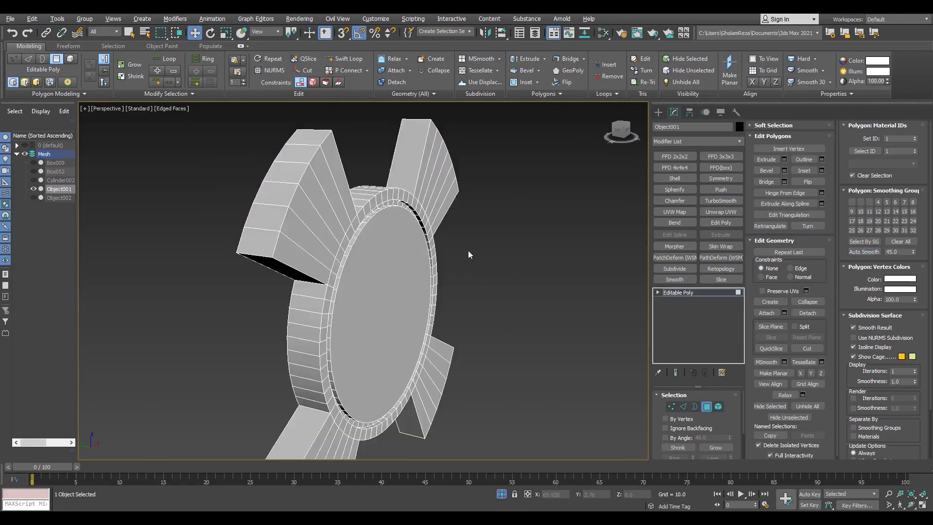
key(F4)
alt+middle_drag(471, 254, 488, 199)
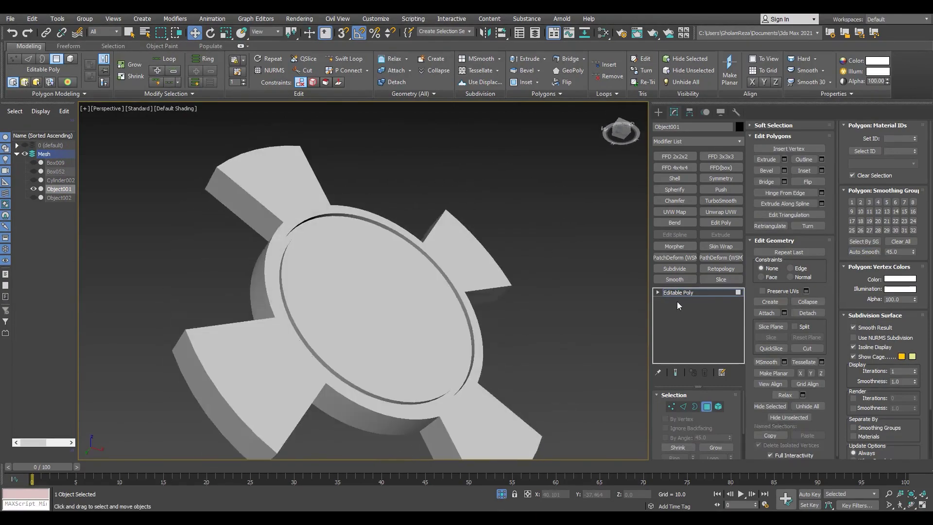
click(678, 293)
- Exit isolation, select the central ring, Object002, and auto-smooth all its polygons
key(alt+q)
click(58, 198)
scroll(366, 289, up, 8)
scroll(366, 289, down, 5)
click(800, 137)
key(ctrl+a)
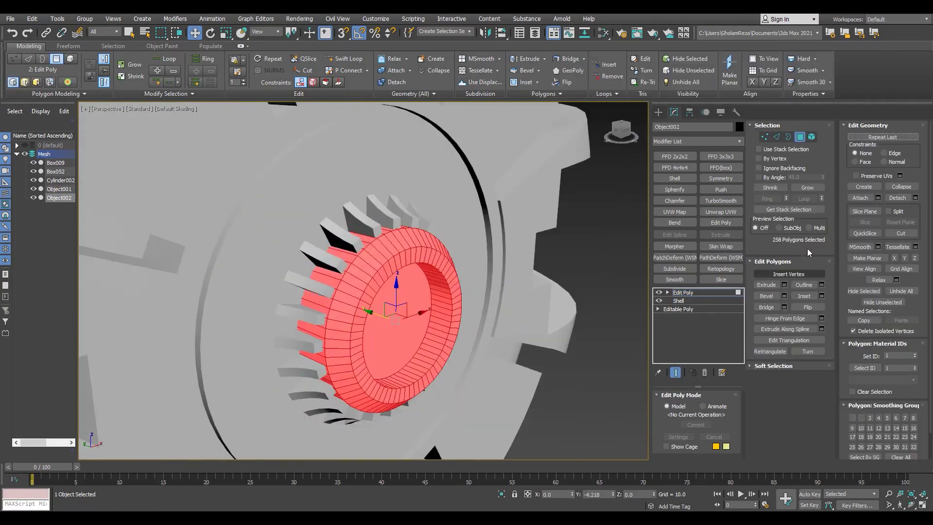
scroll(861, 389, down, 2)
click(863, 439)
- Select the outer bevel faces of the central ring and auto-smooth them separately
click(578, 360)
scroll(387, 304, up, 4)
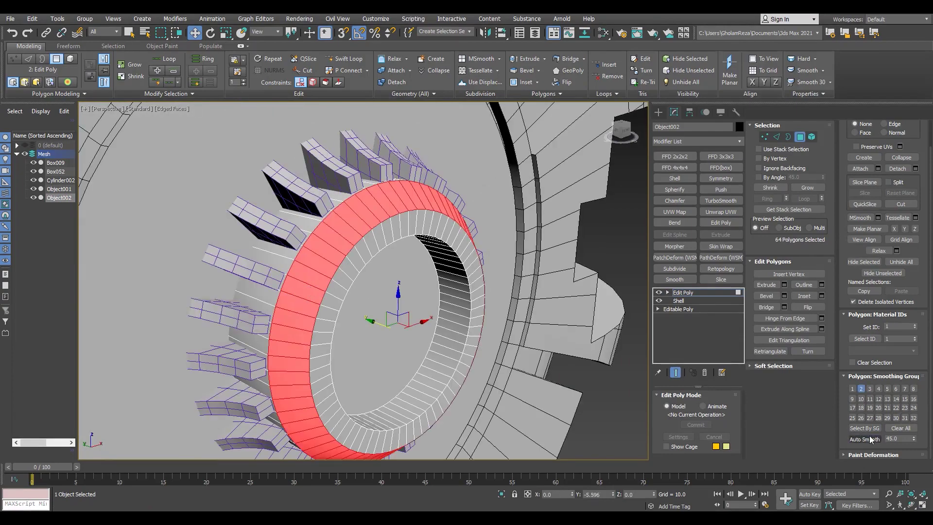
click(870, 439)
click(603, 404)
scroll(389, 291, down, 2)
key(F4)
alt+middle_drag(466, 292, 498, 289)
scroll(461, 291, down, 7)
click(679, 293)
- Inspect the whole assembly's shading with and without edged faces
right_click(456, 287)
key(F4)
scroll(485, 289, down, 2)
key(F4)
scroll(263, 248, up, 2)
click(264, 249)
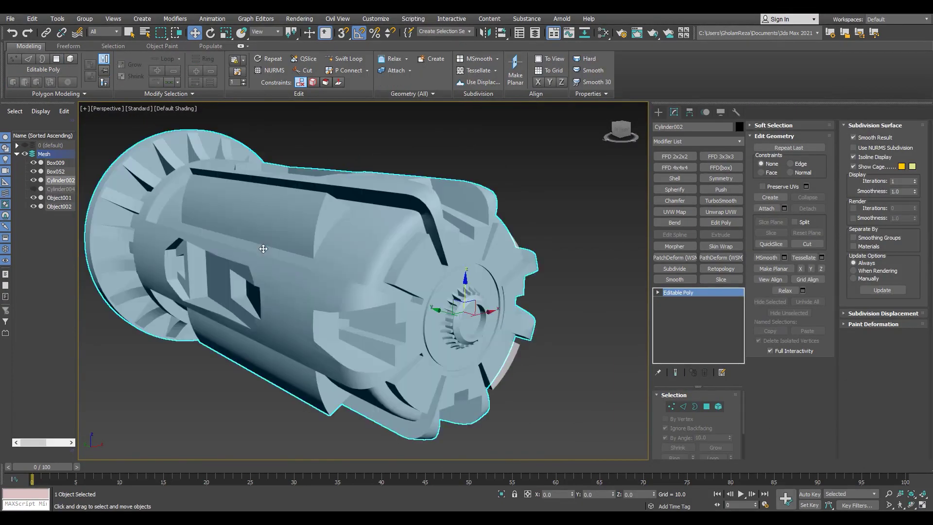
alt+middle_drag(263, 248, 282, 247)
key(F4)
key(F4)
alt+middle_drag(416, 244, 432, 247)
key(F4)
- Select the front plate, its central ring and the surrounding teeth, and isolate them together
click(452, 255)
scroll(483, 278, up, 5)
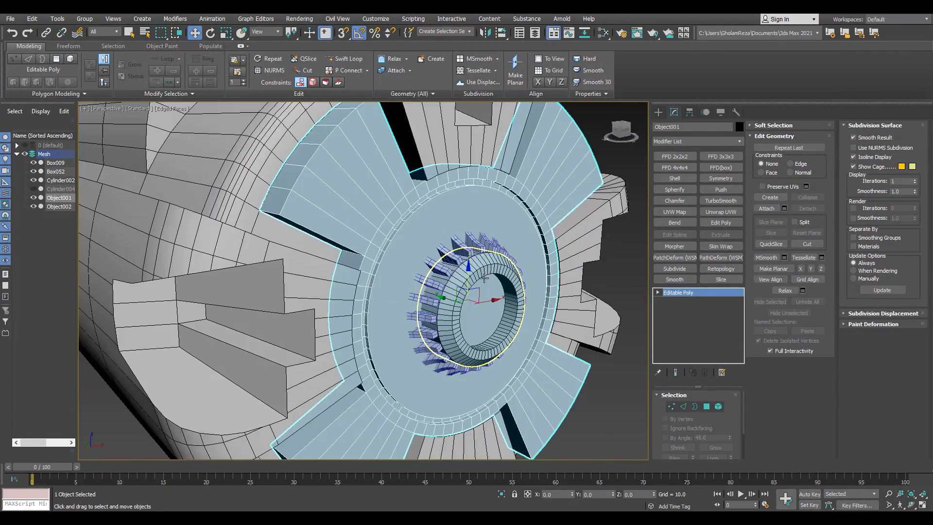
scroll(484, 278, down, 3)
ctrl+click(486, 270)
ctrl+click(493, 262)
key(alt+q)
click(490, 293)
scroll(350, 262, up, 4)
- Unite the front plate, Object001, with its central ring and teeth using a ProBoolean union
click(345, 236)
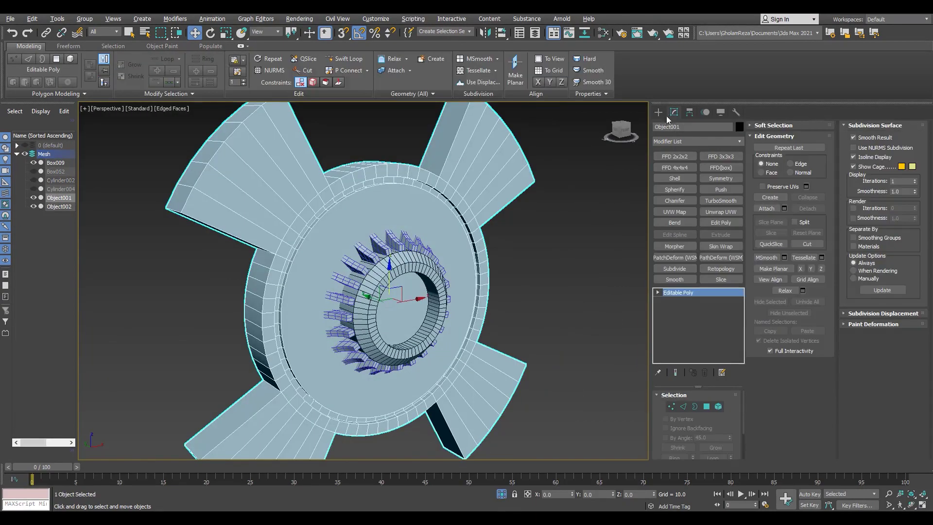
click(660, 114)
click(673, 115)
click(658, 112)
click(697, 140)
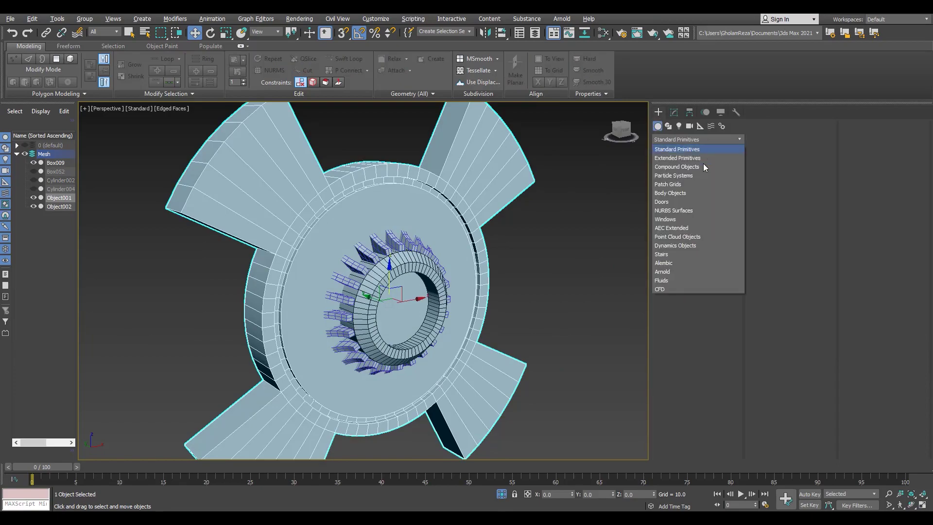
click(706, 213)
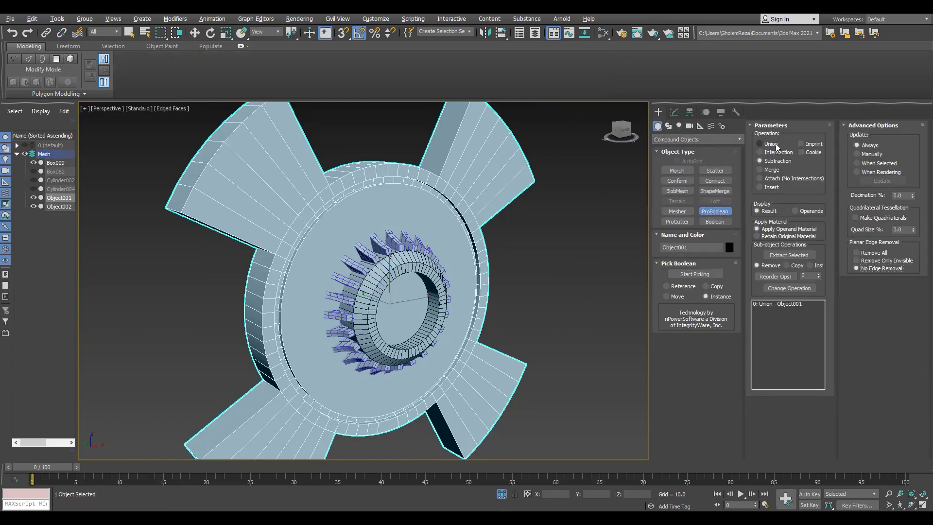
click(398, 259)
mouse_move(398, 259)
alt+middle_down()
mouse_move(467, 262)
mouse_move(403, 273)
alt+middle_up()
scroll(413, 273, up, 3)
scroll(385, 272, down, 5)
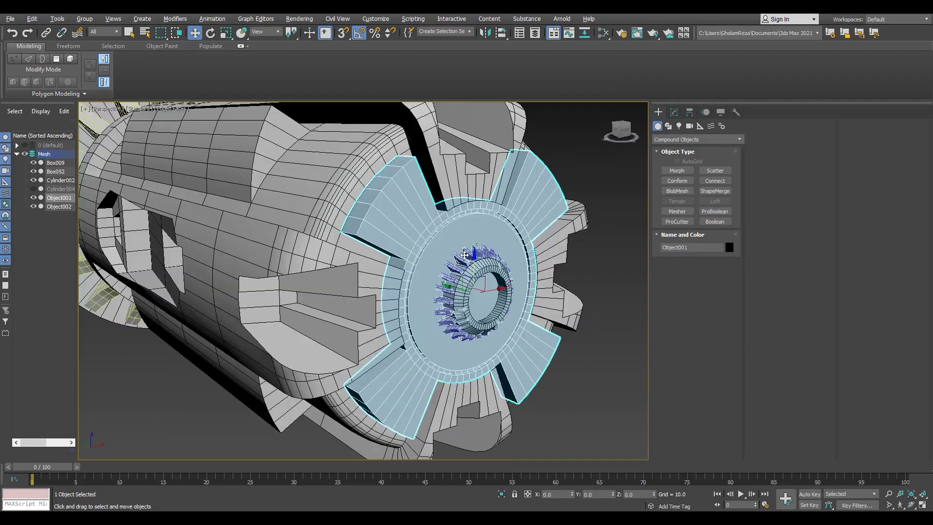
- Hide the original Box009 teeth and select the original Object002 ring
click(465, 254)
key(w)
scroll(458, 256, up, 5)
click(459, 256)
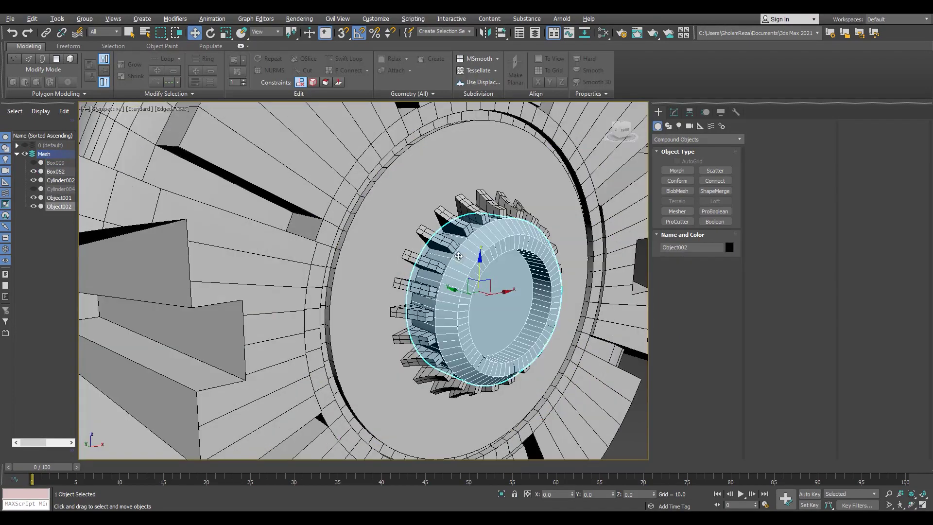
- Isolate the united front plate, Object001, and examine where its teeth meet the ring, using see-through display
click(463, 247)
scroll(398, 238, down, 3)
alt+middle_drag(262, 255, 326, 247)
key(alt+q)
scroll(326, 246, up, 5)
key(alt+x)
scroll(331, 190, up, 3)
key(alt+x)
scroll(320, 197, down, 5)
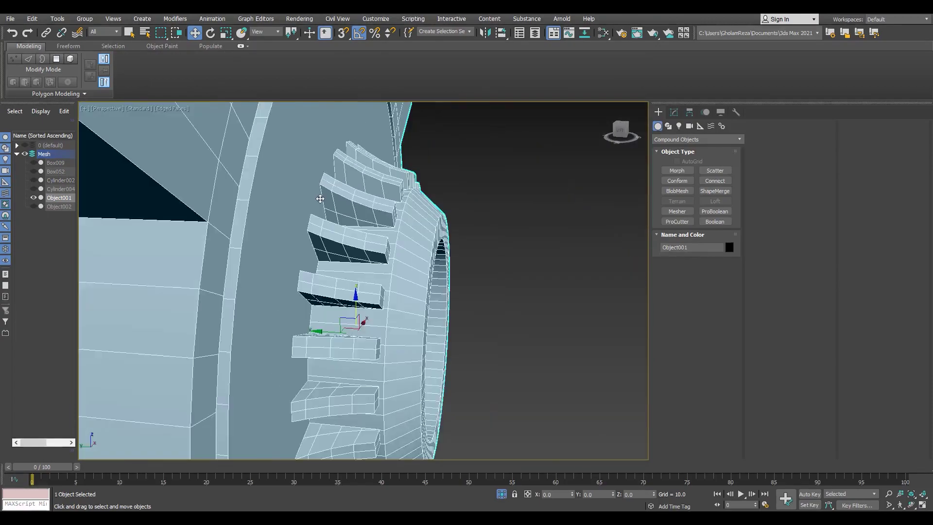
- Apply a Subdivide modifier to the united front plate and set its mode to Variable Curvature
alt+middle_drag(319, 198, 260, 206)
click(674, 112)
mouse_move(351, 290)
alt+middle_down()
mouse_move(361, 271)
mouse_move(406, 265)
mouse_move(335, 265)
alt+middle_up()
scroll(406, 265, down, 5)
scroll(389, 258, up, 5)
scroll(388, 258, down, 4)
click(676, 268)
click(679, 409)
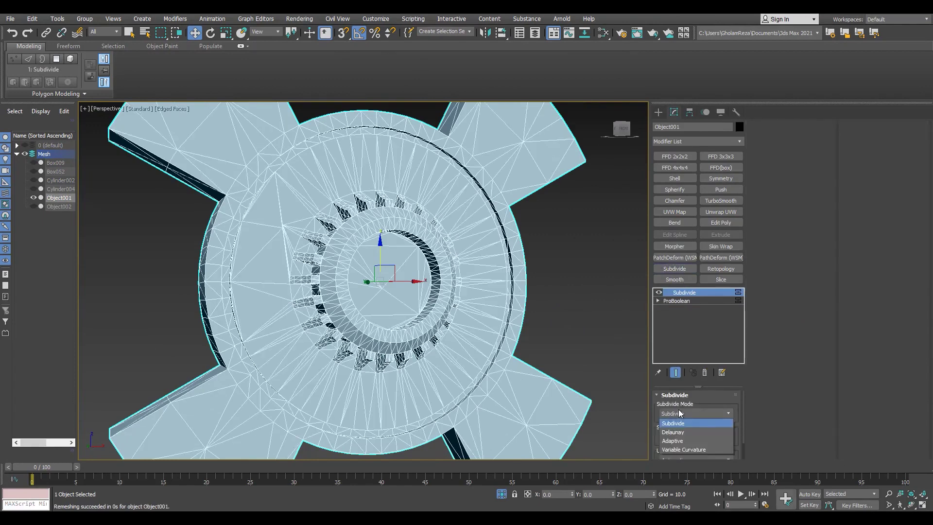
click(677, 435)
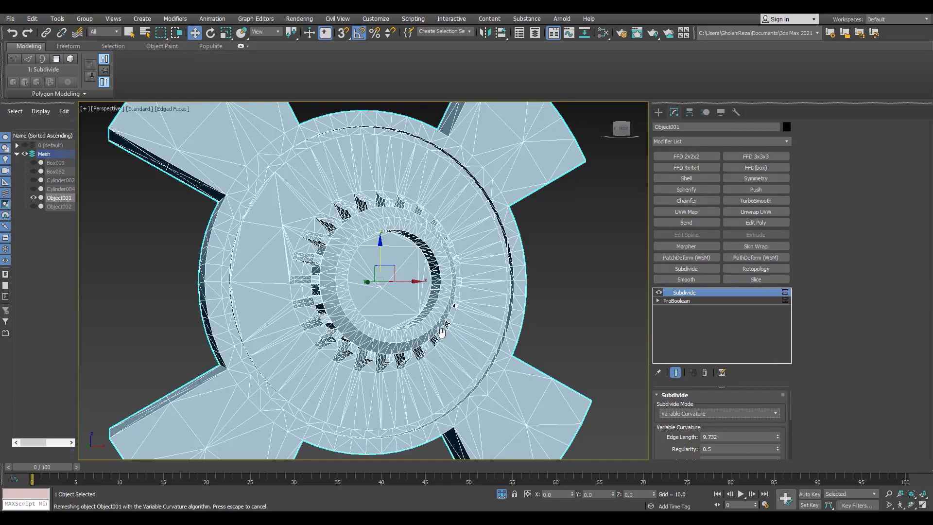
- Check the remeshed teeth in shaded display and retopologize the front plate with ReForm at a face count of 5000
key(F4)
mouse_move(344, 329)
alt+middle_down()
mouse_move(343, 262)
mouse_move(357, 243)
alt+middle_up()
scroll(344, 263, up, 3)
scroll(342, 165, up, 4)
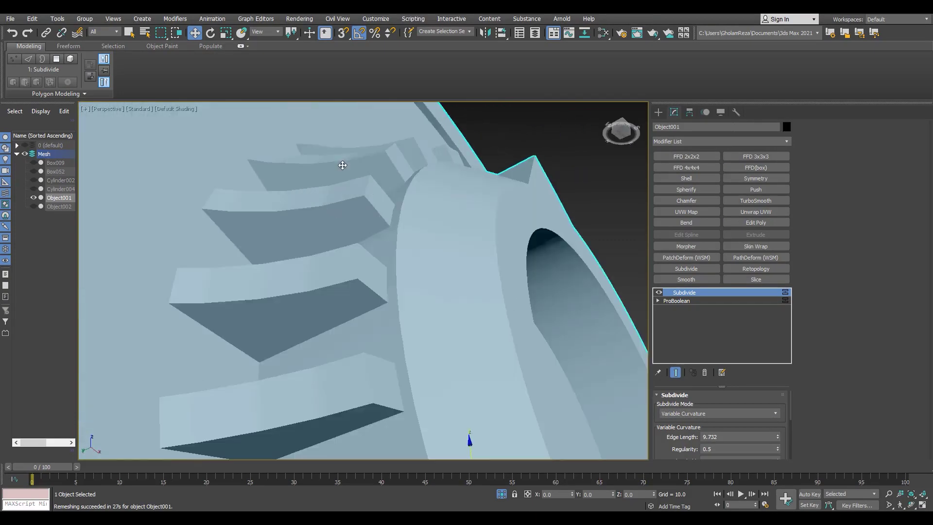
scroll(342, 167, up, 3)
scroll(344, 176, down, 4)
alt+middle_drag(344, 177, 615, 273)
scroll(614, 273, up, 2)
click(756, 269)
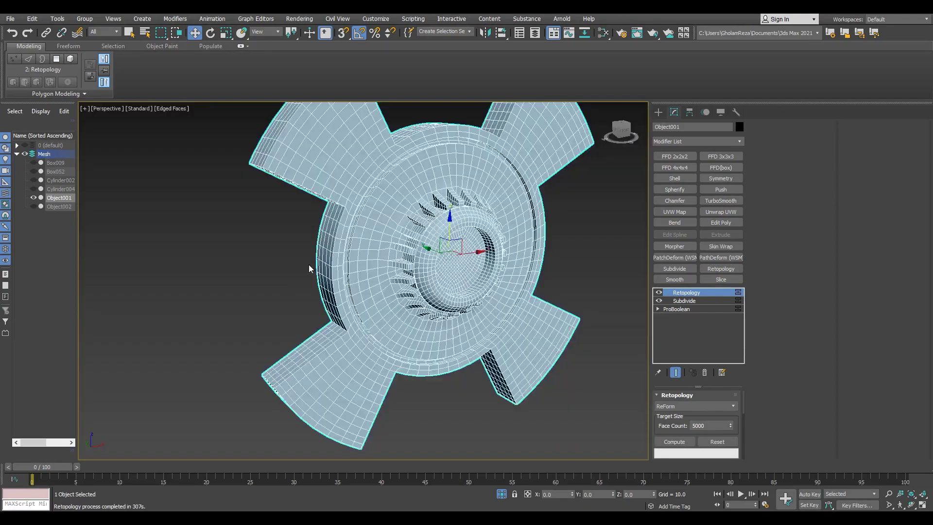
- Inspect the retopologized teeth, add an Edit Poly modifier and select an edge loop around the central ring
alt+middle_drag(308, 264, 427, 240)
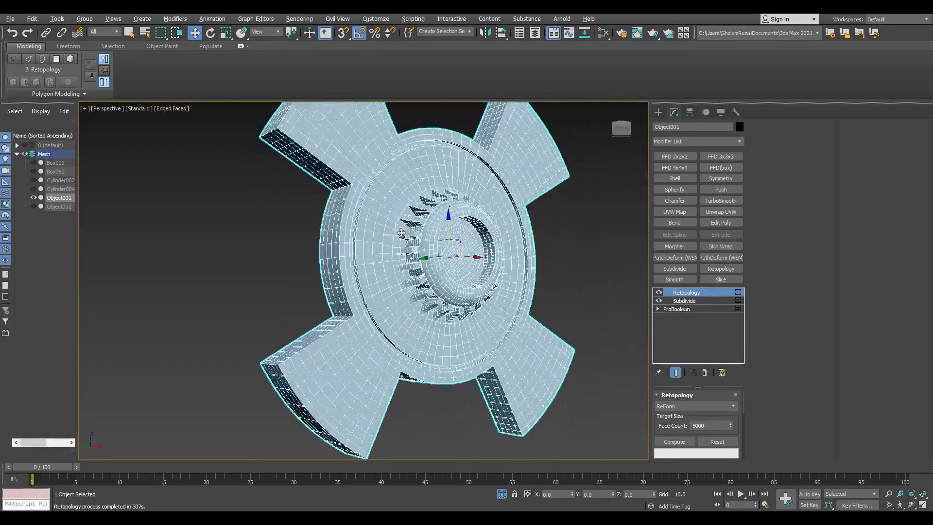
scroll(431, 236, up, 7)
key(F4)
scroll(432, 243, down, 6)
alt+middle_drag(360, 265, 434, 330)
scroll(434, 330, up, 3)
key(F4)
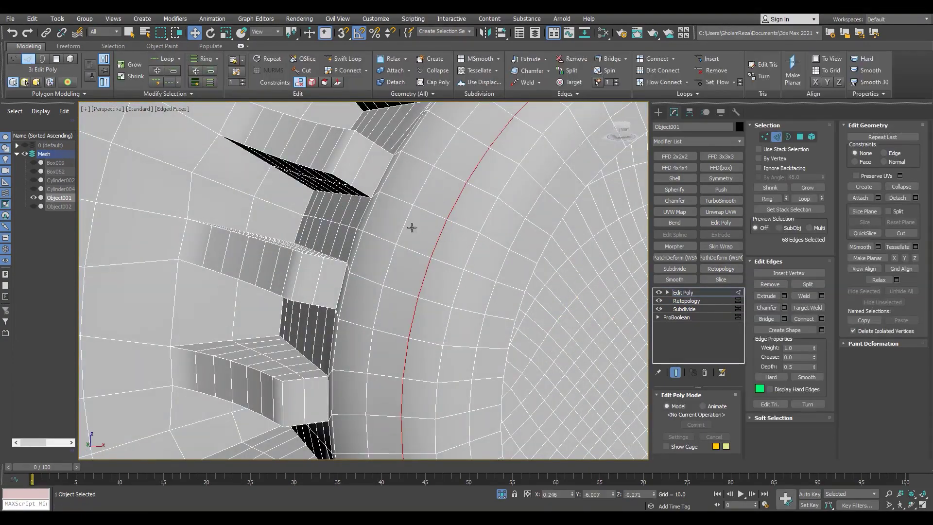
- Adjust the stray vertex where a tooth's corner meets the central ring, using the Edge constraint
scroll(407, 162, up, 3)
click(407, 162)
scroll(406, 163, down, 4)
alt+middle_drag(406, 162, 425, 158)
scroll(425, 159, up, 8)
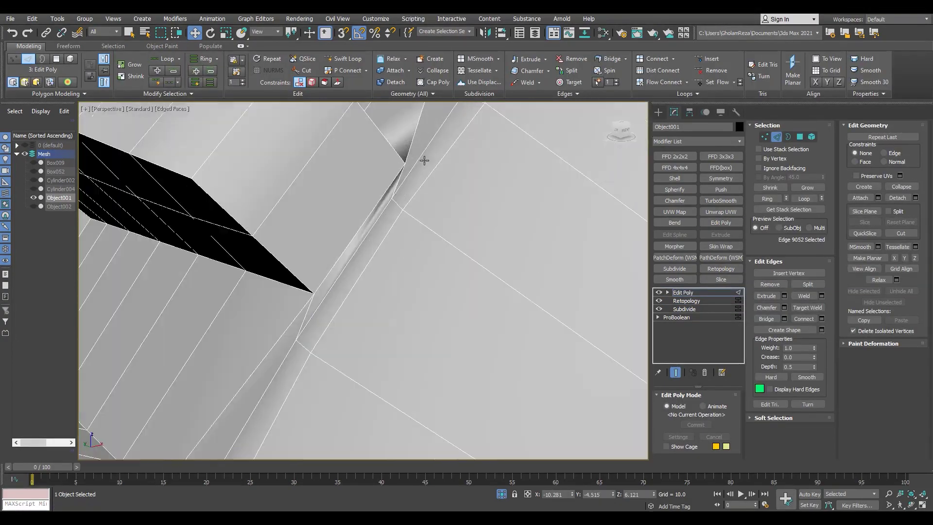
key(1)
click(391, 199)
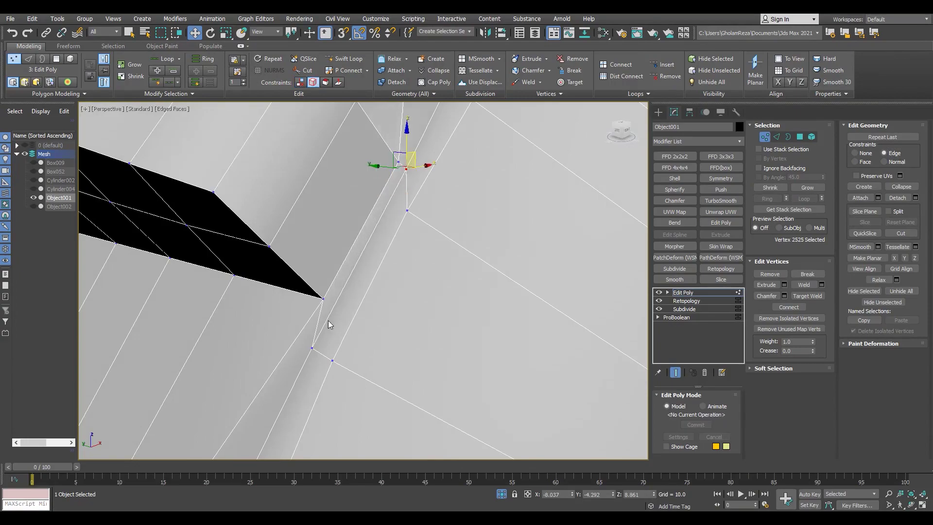
- Auto-smooth all polygons of the front plate with a 45-degree threshold
scroll(328, 320, down, 10)
alt+middle_drag(328, 311, 362, 223)
scroll(363, 223, up, 6)
scroll(362, 223, down, 4)
key(F4)
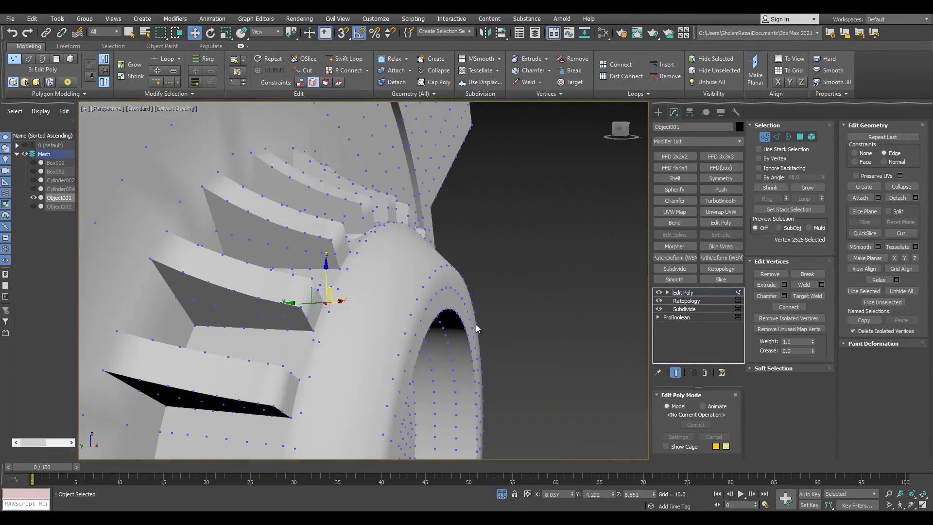
key(4)
key(ctrl+a)
scroll(874, 413, down, 2)
click(874, 440)
click(554, 292)
- Select the flat annular face around the teeth by a 20-degree angle and assign it to smoothing group 2
alt+middle_drag(398, 286, 339, 311)
scroll(345, 259, up, 4)
key(F4)
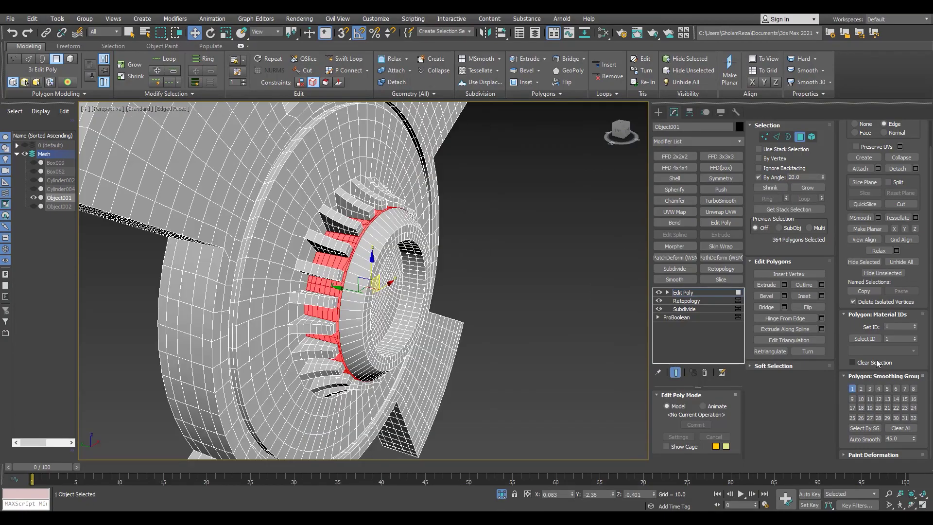
mouse_move(343, 301)
alt+middle_down()
mouse_move(359, 292)
mouse_move(327, 258)
mouse_move(334, 305)
mouse_move(418, 308)
mouse_move(386, 257)
alt+middle_up()
key(F4)
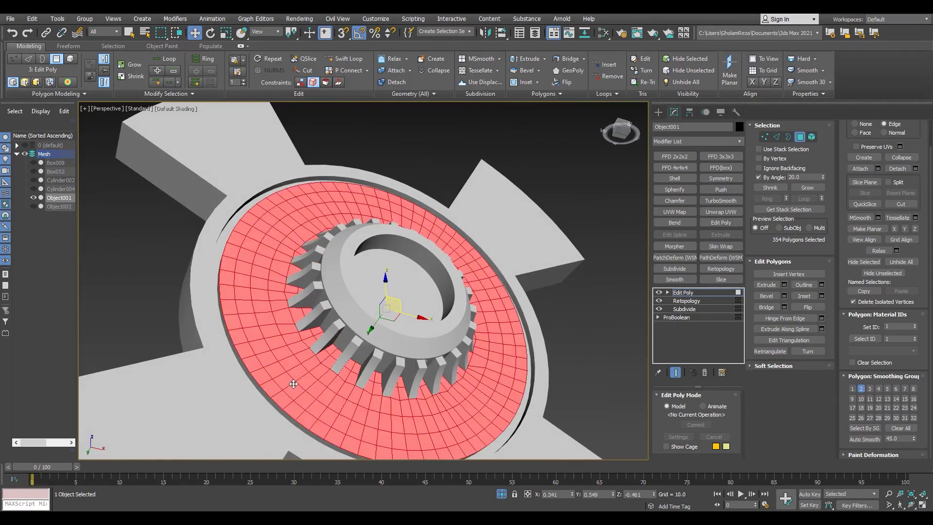
click(597, 372)
- Apply a TurboSmooth modifier with 1 iteration to the front plate, separated by smoothing groups
scroll(373, 315, up, 3)
alt+middle_drag(373, 315, 358, 387)
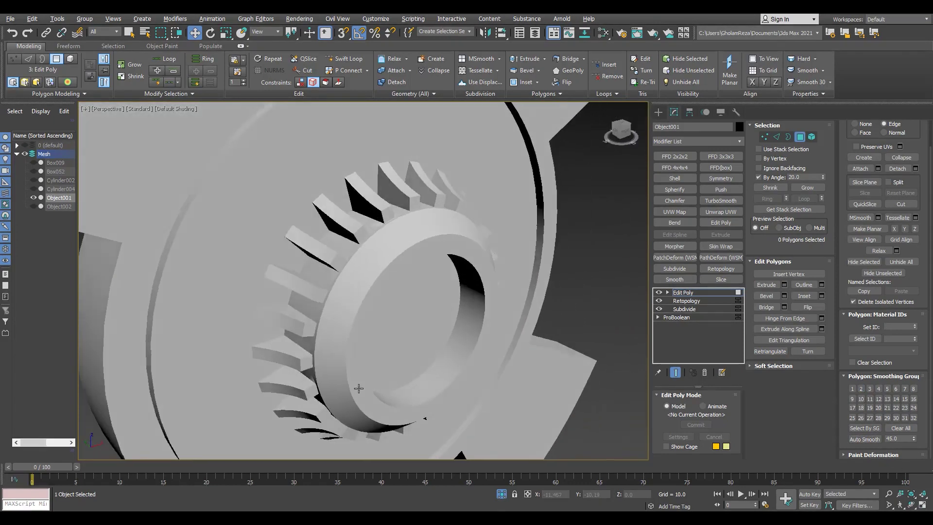
key(F4)
scroll(386, 275, up, 5)
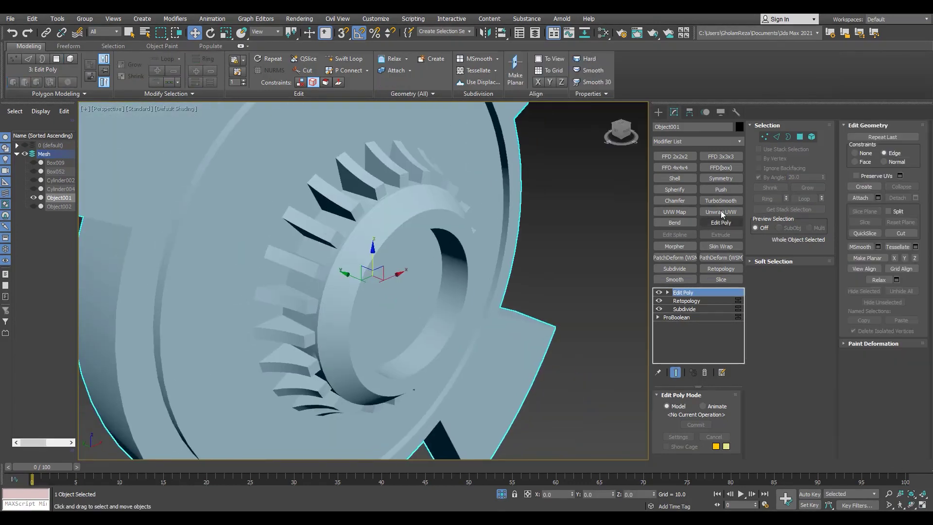
click(721, 200)
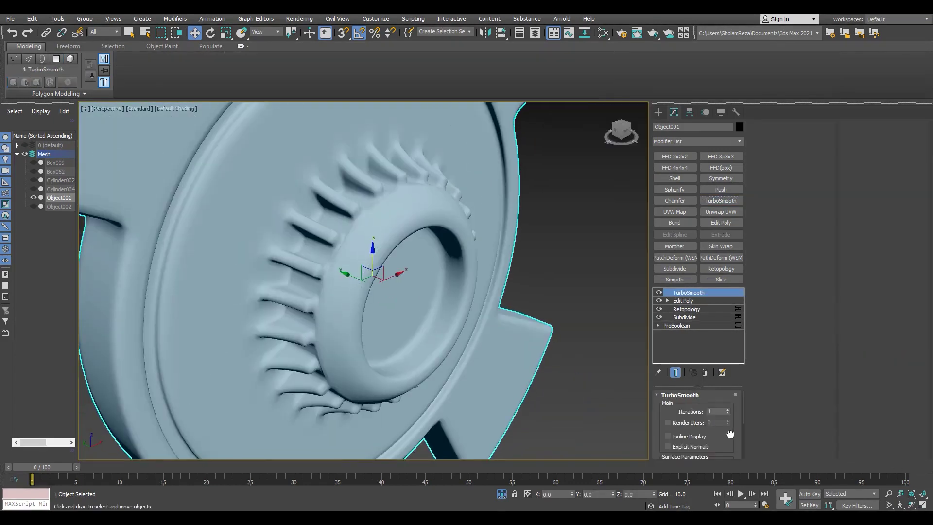
drag(734, 417, 735, 412)
click(683, 443)
- Try a second TurboSmooth modifier on the front plate, inspect the teeth, and remove it
alt+middle_drag(489, 358, 503, 366)
key(F4)
scroll(348, 243, up, 8)
key(F4)
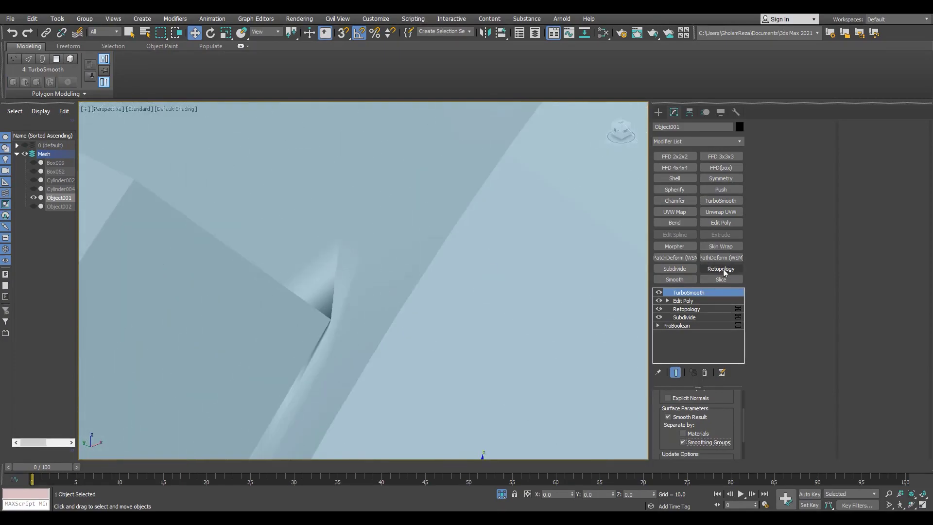
click(721, 201)
scroll(338, 219, down, 4)
scroll(339, 219, down, 6)
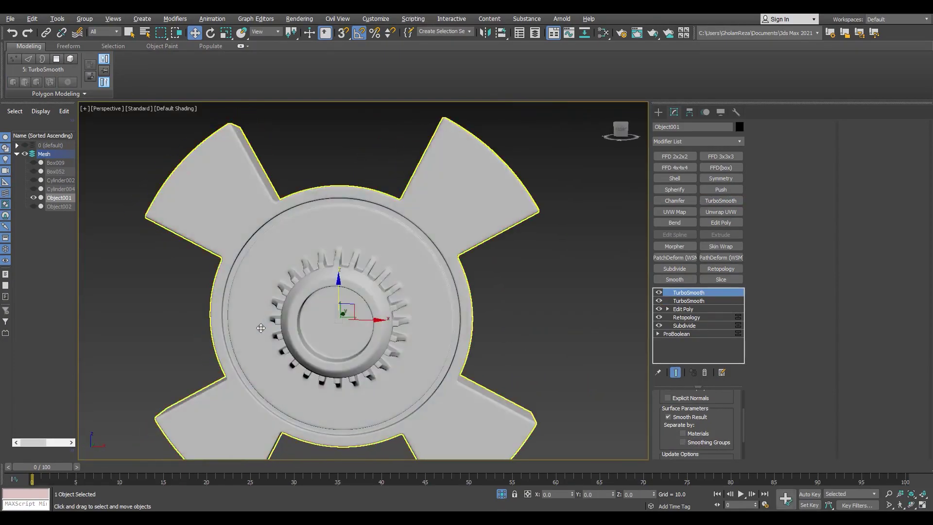
scroll(302, 334, up, 4)
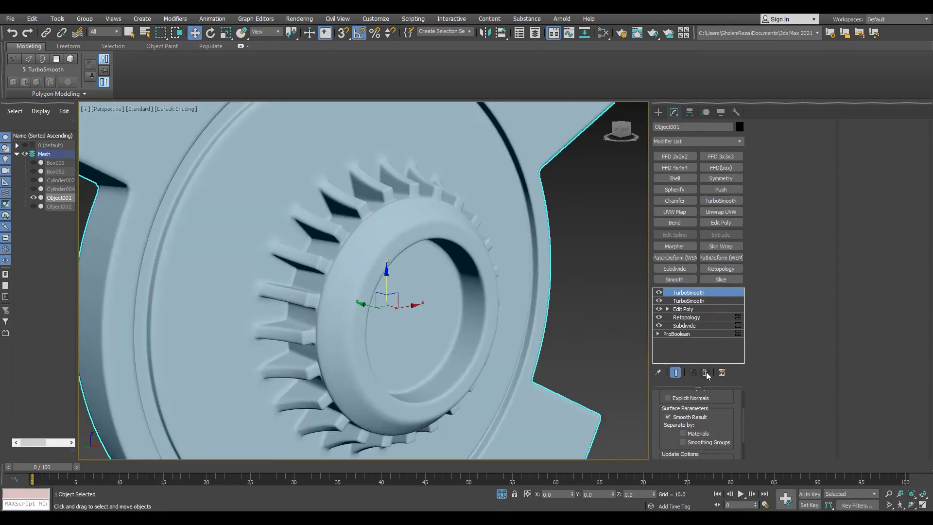
click(705, 372)
- Keep a hidden copy of the front plate, collapse Object001 to an Editable Poly, and exit isolation
key(F4)
scroll(242, 329, down, 2)
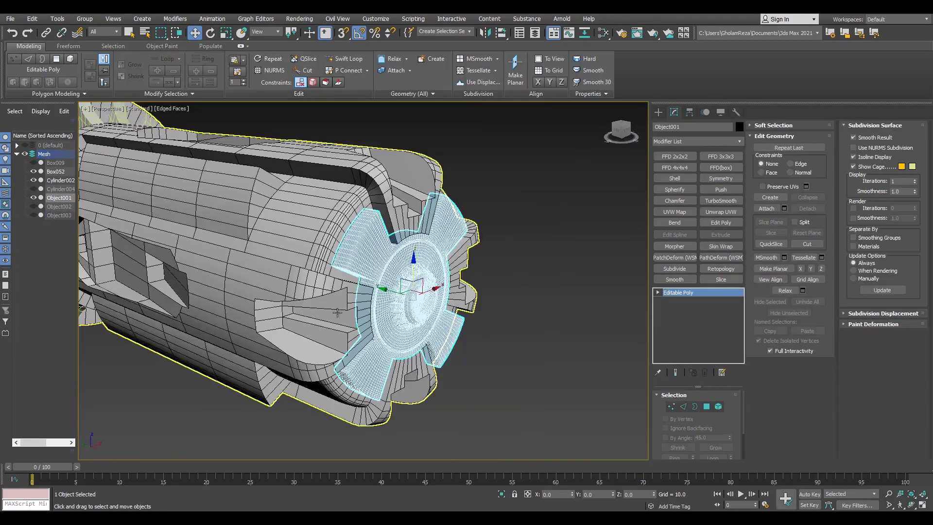
alt+middle_drag(337, 313, 276, 272)
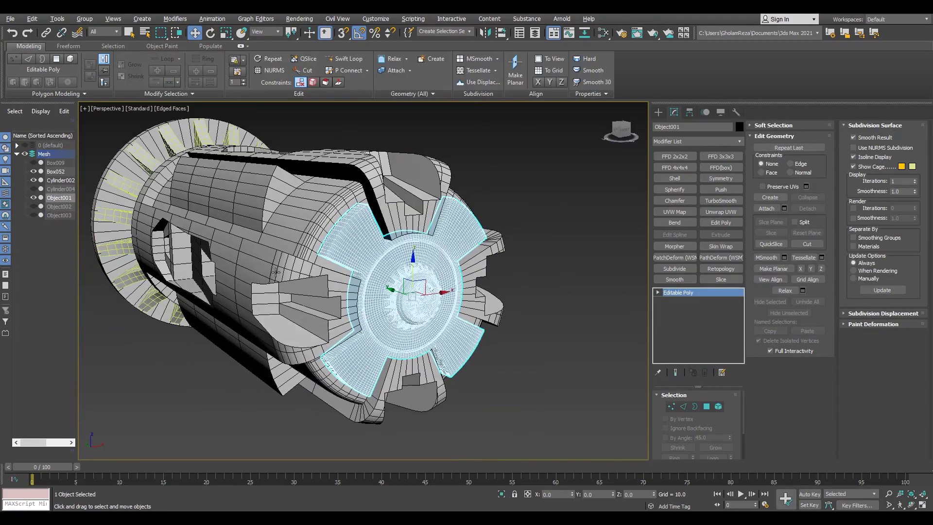
- Isolate the notched cylinder body, Cylinder002, and show it shaded without edges
click(269, 232)
key(alt+q)
scroll(422, 272, up, 4)
key(F4)
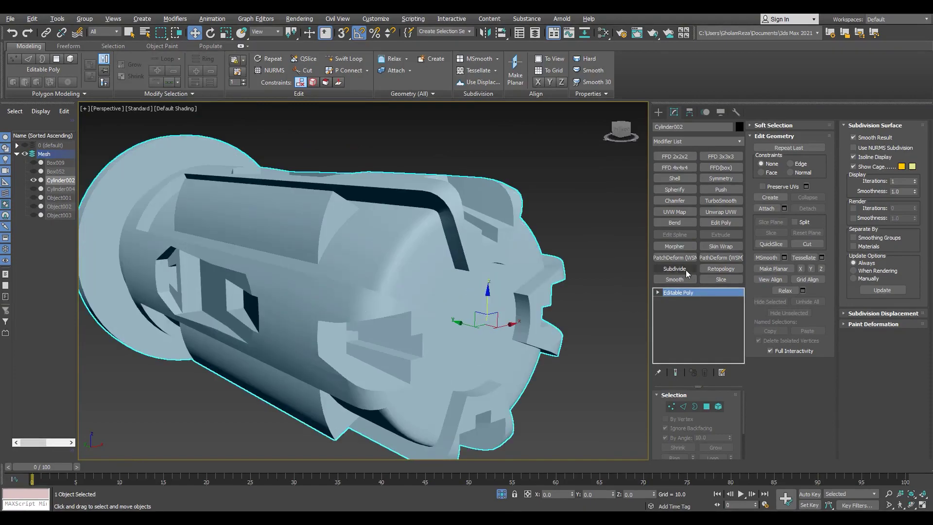
- Remesh Cylinder002 with a Subdivide modifier in Variable Curvature mode and compute a ReForm Retopology on top of it
click(686, 270)
key(F4)
scroll(451, 335, up, 2)
click(680, 449)
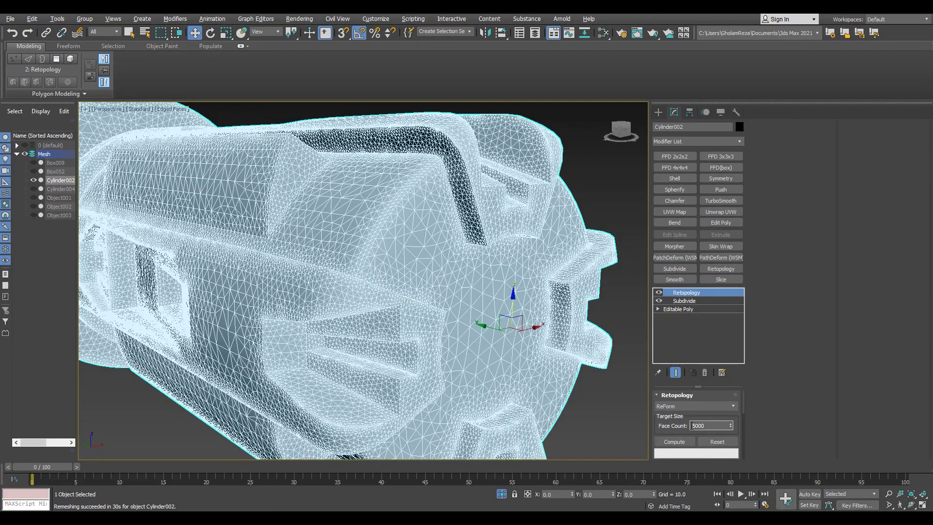
click(675, 442)
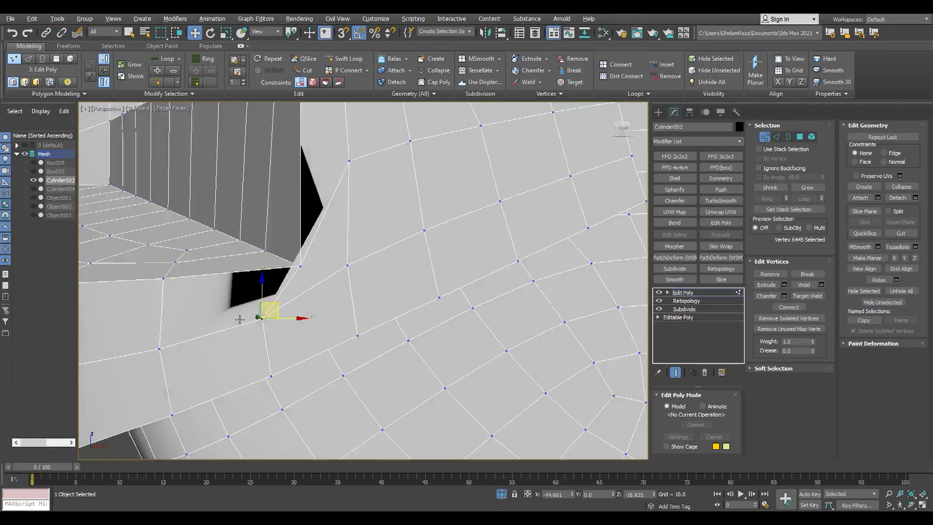
- In Edit Poly, adjust vertices at the notch corners and assign the side recess's floor, selected by angle 5, to smoothing group 4
alt+middle_drag(239, 319, 234, 294)
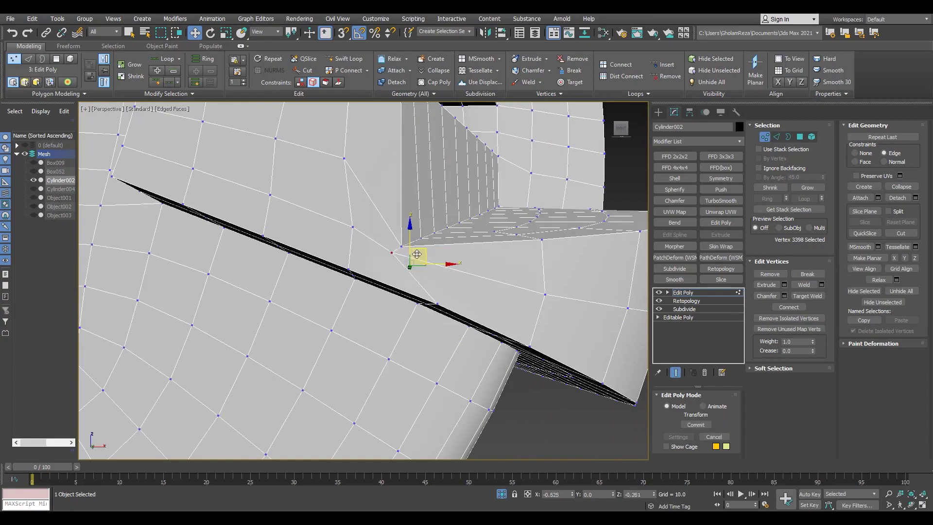
drag(412, 244, 416, 246)
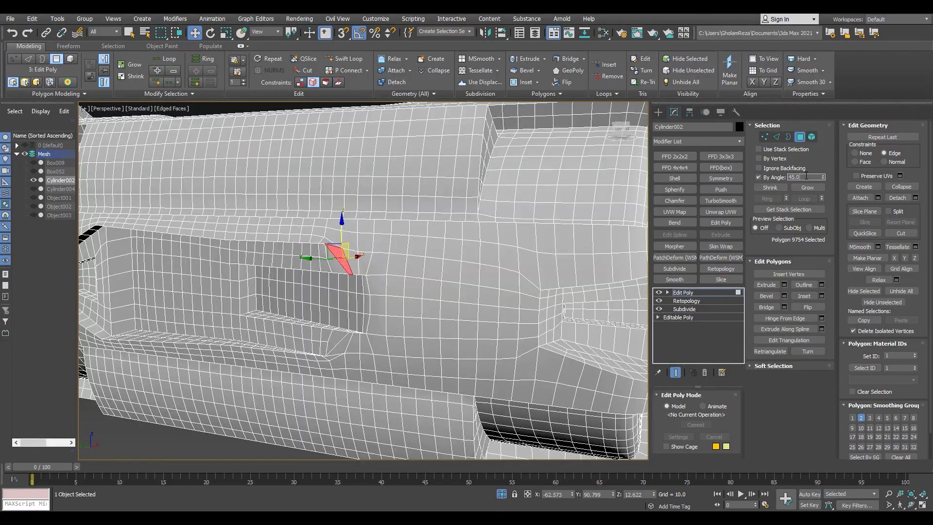
scroll(842, 431, down, 1)
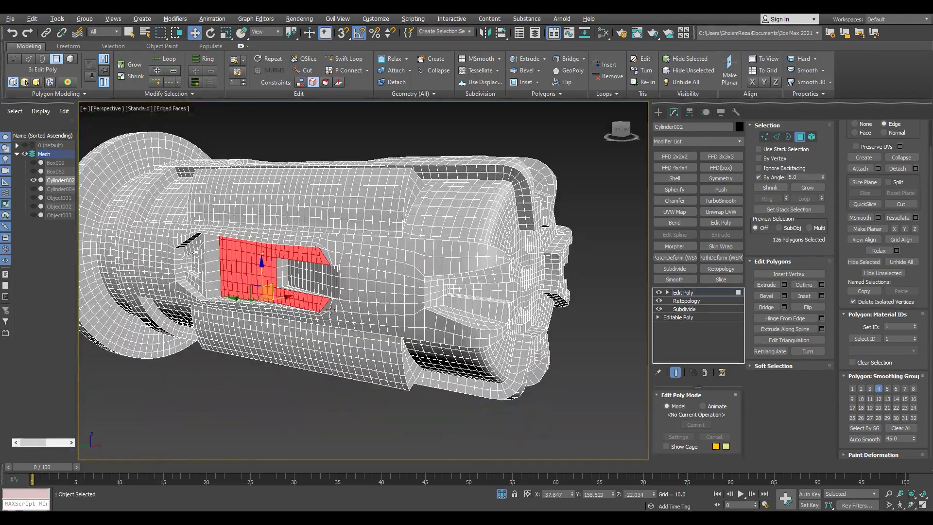
- Apply a TurboSmooth modifier separated by smoothing groups to Cylinder002, and add a second TurboSmooth above it
click(720, 201)
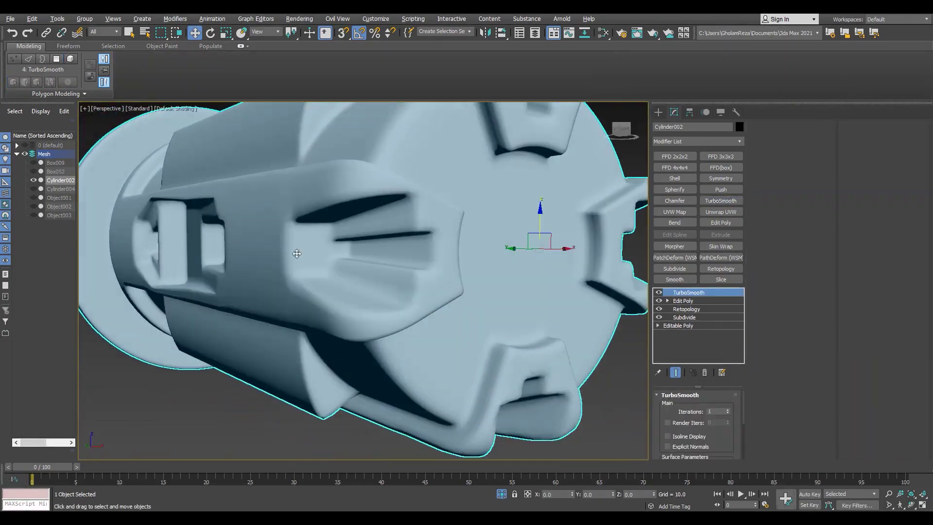
click(682, 445)
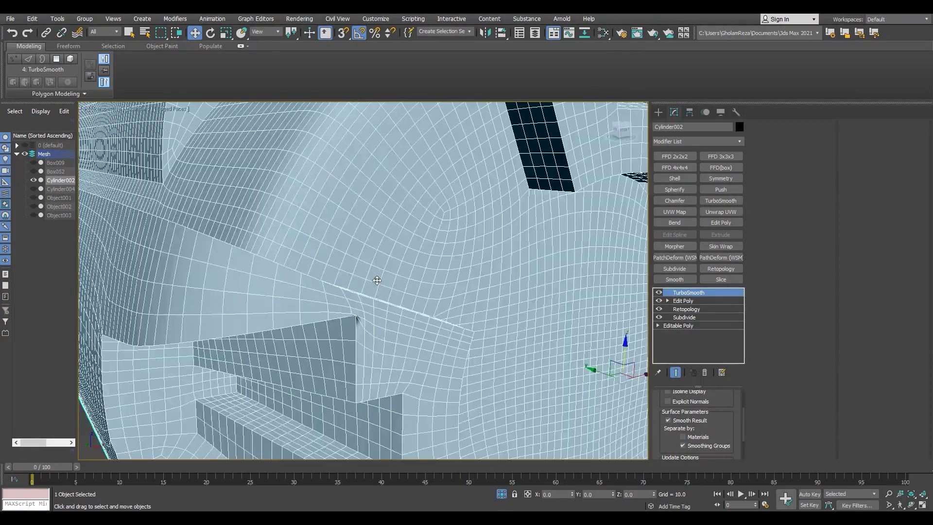
click(720, 200)
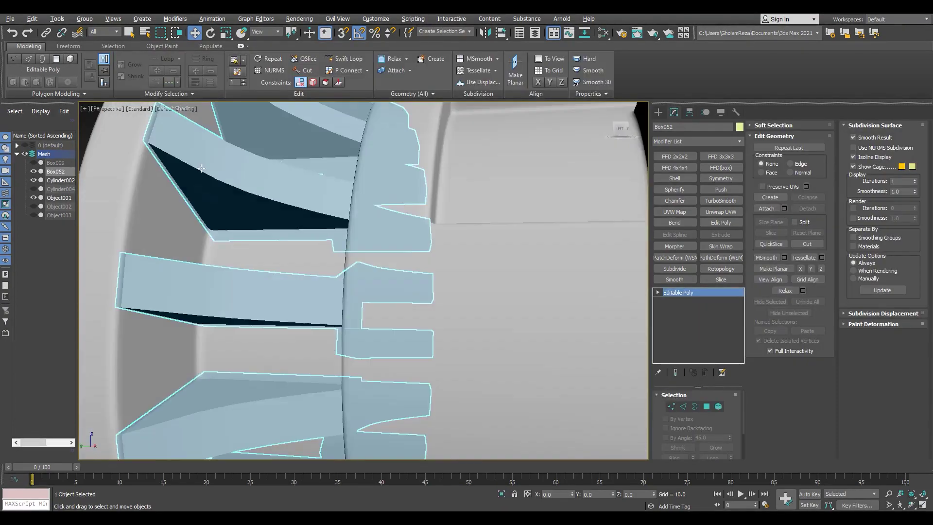
- Apply a TurboSmooth modifier to the rear flange's gussets, Box052
key(F4)
click(721, 200)
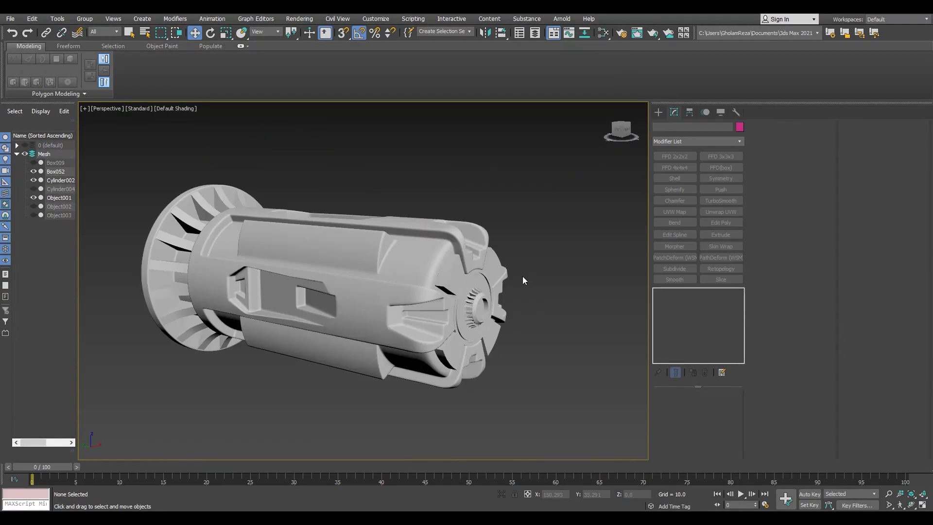
- Remove the second TurboSmooth from Cylinder002 and clone the cylinder body as a copy
click(704, 372)
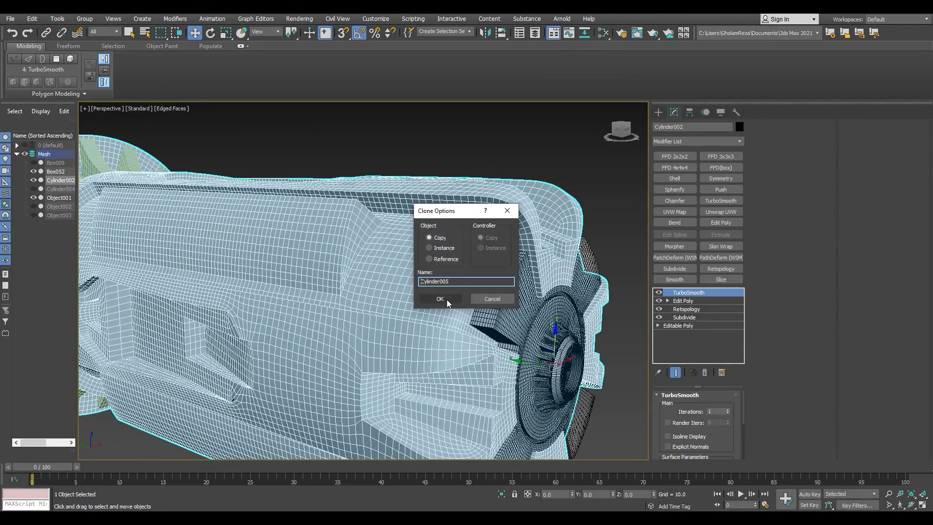